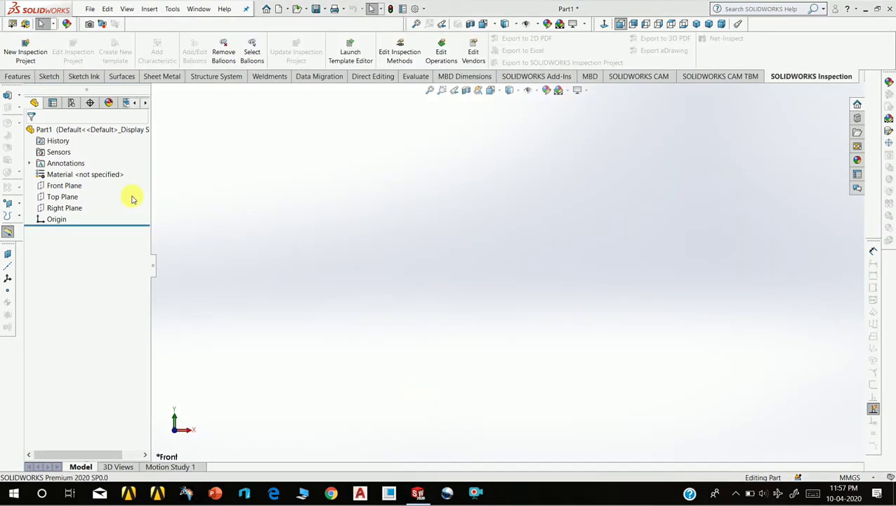
# Start a sketch on the Front Plane with the Centerline tool set to infinite length.
pyautogui.click(60, 184)
pyautogui.click(65, 171)
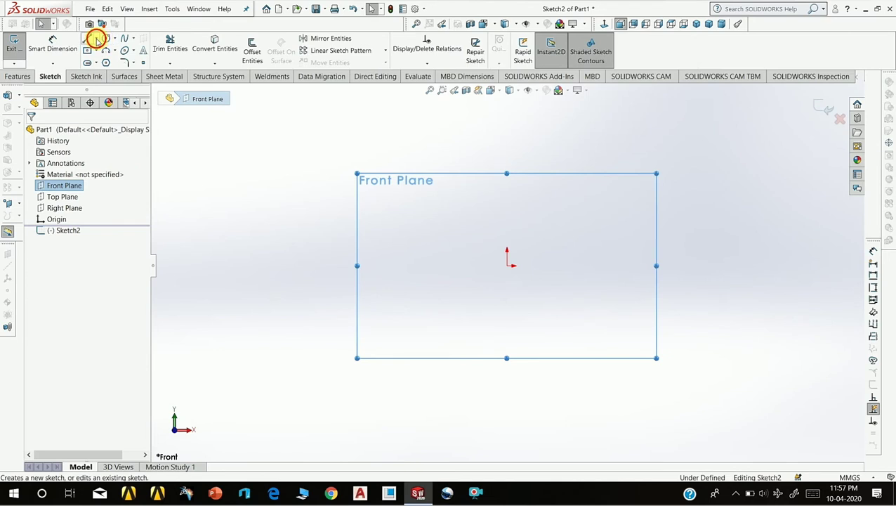
pyautogui.click(97, 39)
pyautogui.click(91, 62)
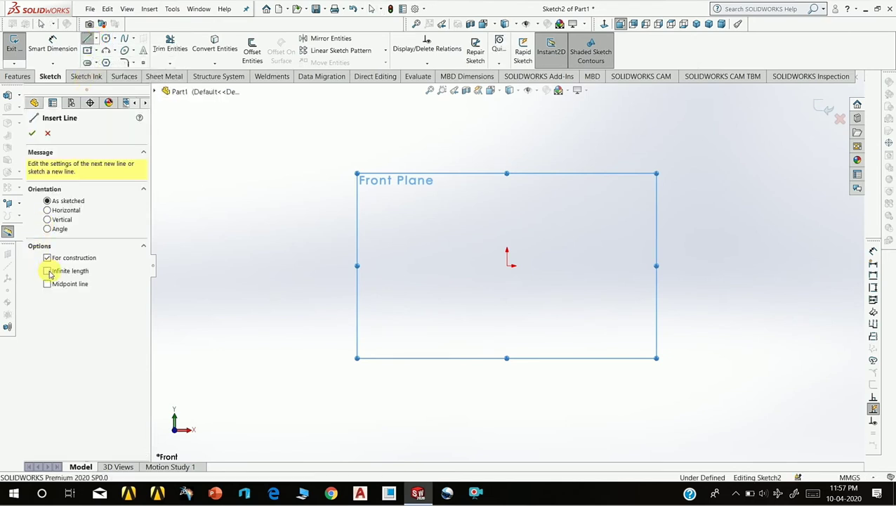
pyautogui.click(47, 271)
# Place vertical and horizontal infinite centerlines crossing at the origin.
pyautogui.click(506, 266)
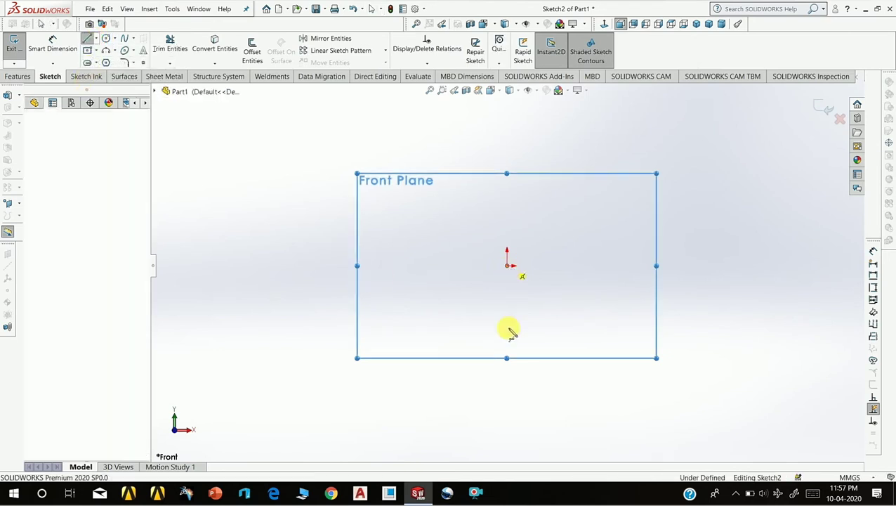
pyautogui.click(507, 379)
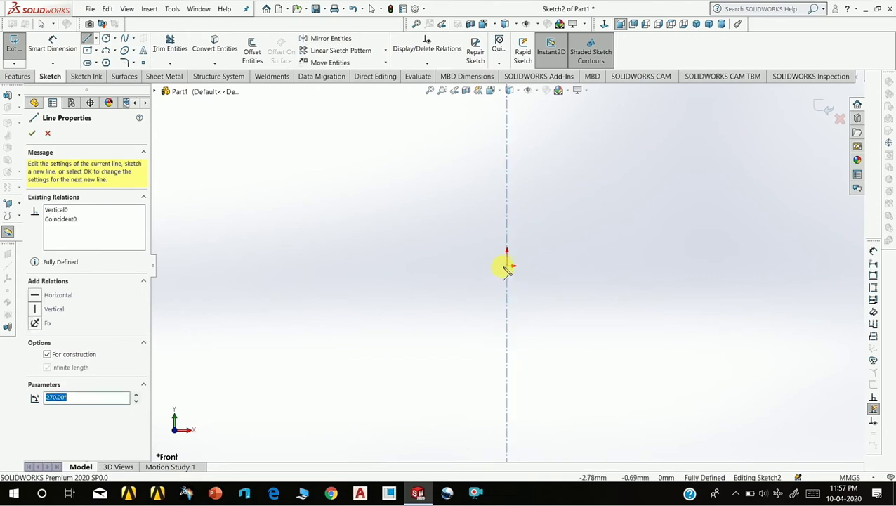
pyautogui.click(507, 265)
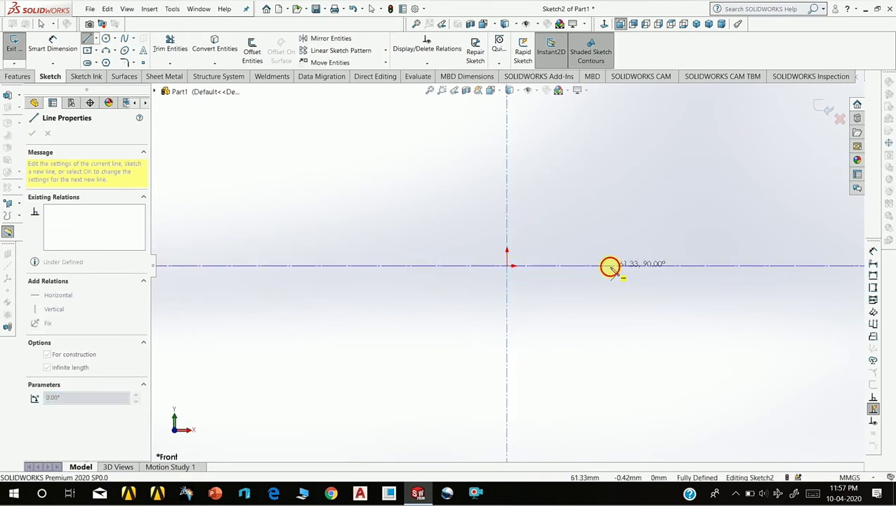
pyautogui.click(610, 267)
pyautogui.press('Escape')
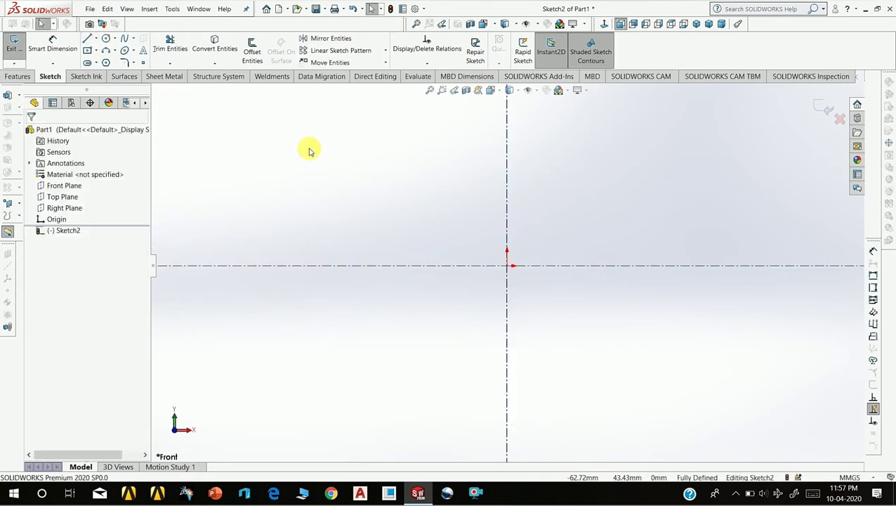
# Draw a vertical line rising from the origin.
pyautogui.click(88, 40)
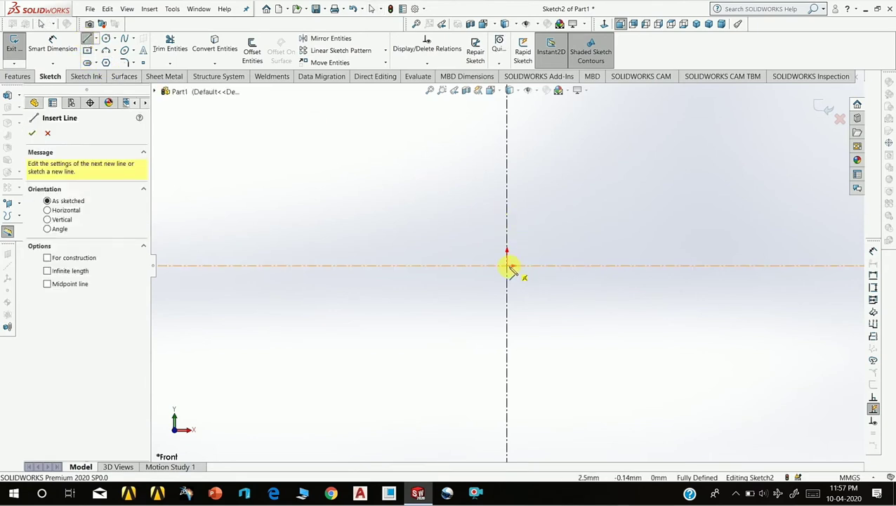
pyautogui.click(507, 266)
pyautogui.click(507, 204)
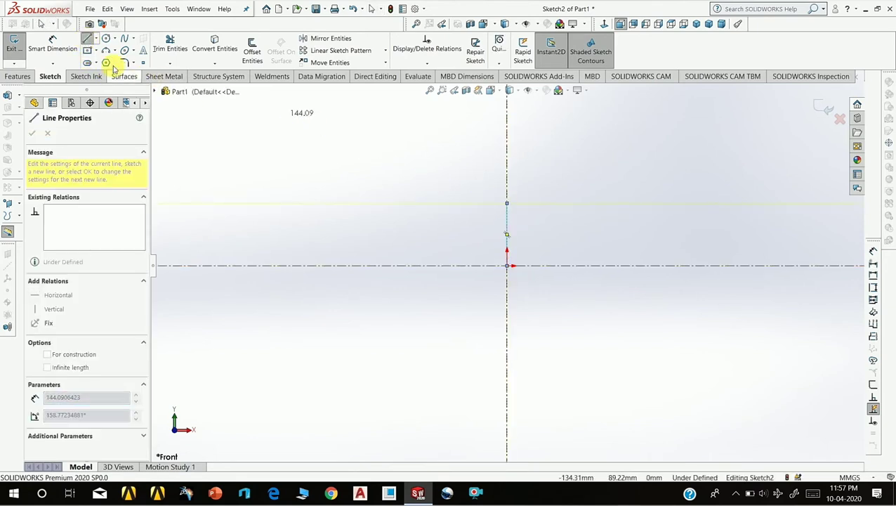
# Dimension the vertical line to 32.50 mm by entering 65/2.
pyautogui.click(68, 49)
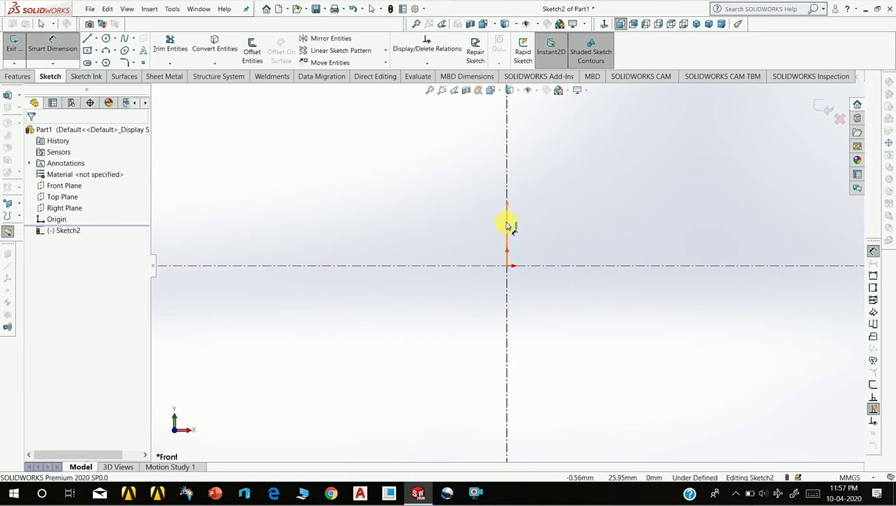
pyautogui.click(554, 223)
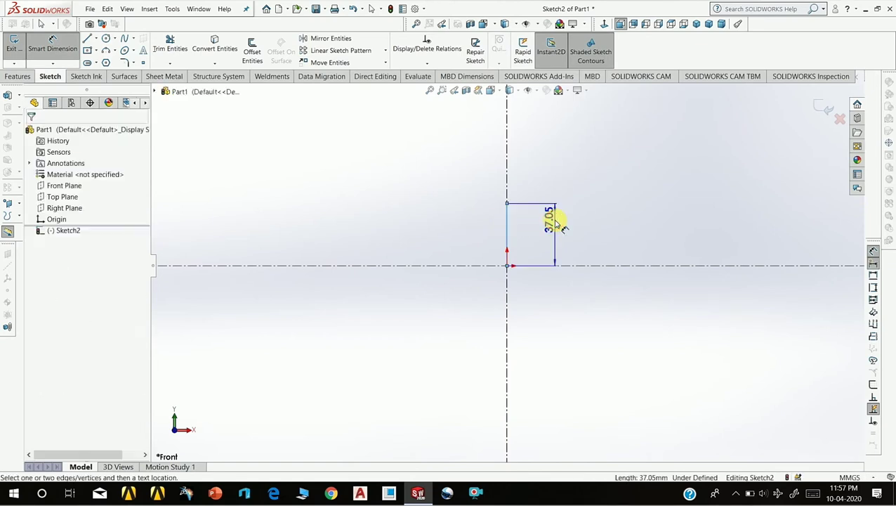
pyautogui.click(555, 224)
pyautogui.write('65')
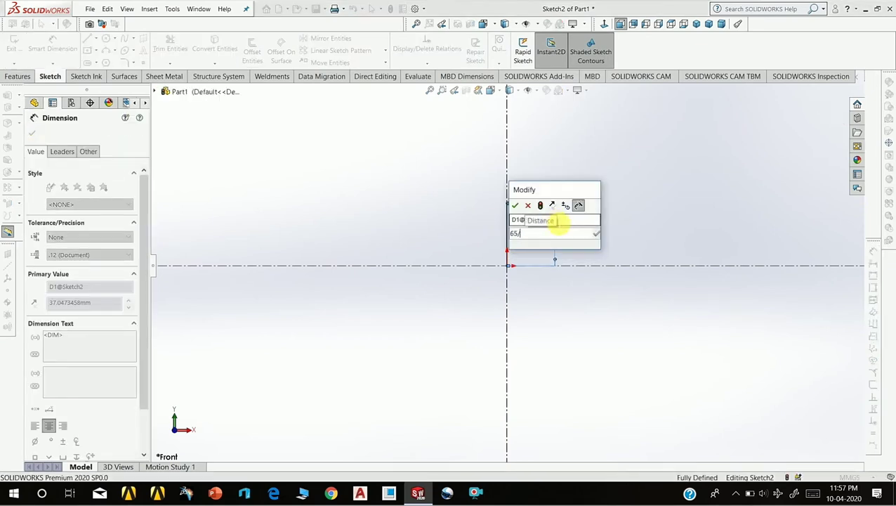
pyautogui.write('/2')
pyautogui.press('Return')
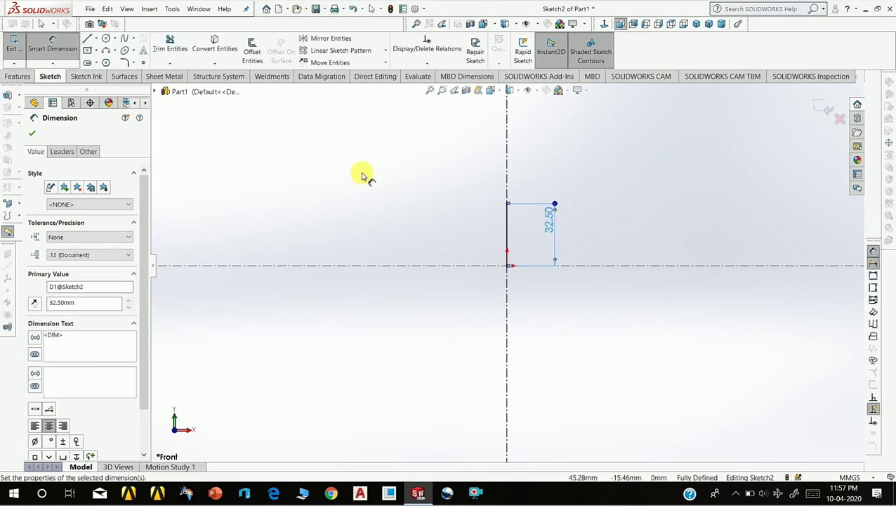
pyautogui.click(364, 175)
pyautogui.click(87, 41)
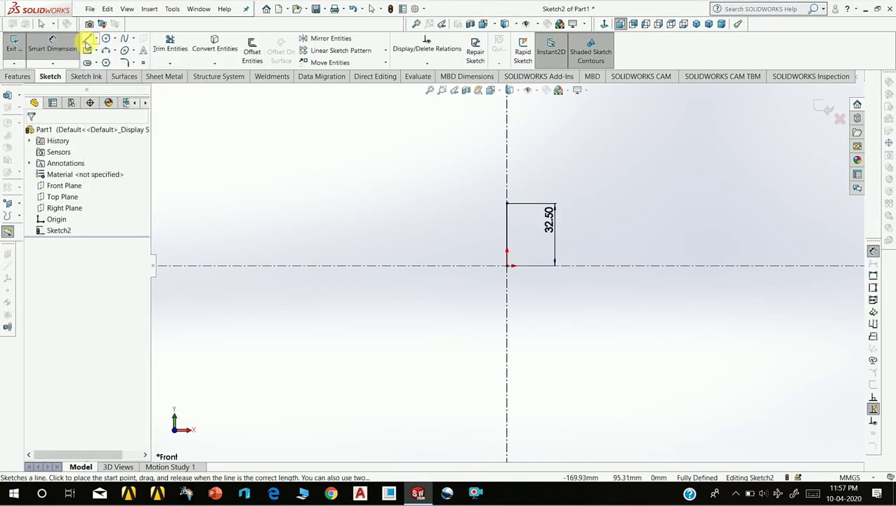
# From the line's top, draw the first step, riser and semicircular groove arc.
pyautogui.click(508, 204)
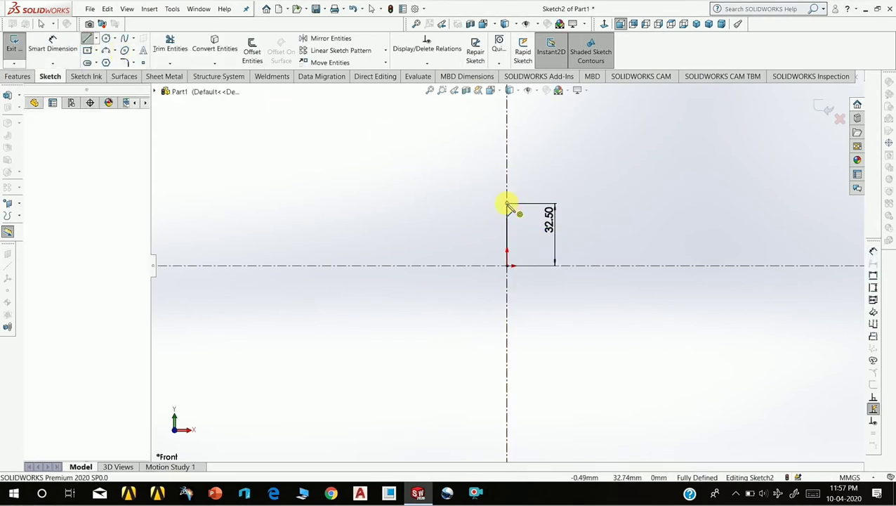
pyautogui.click(469, 204)
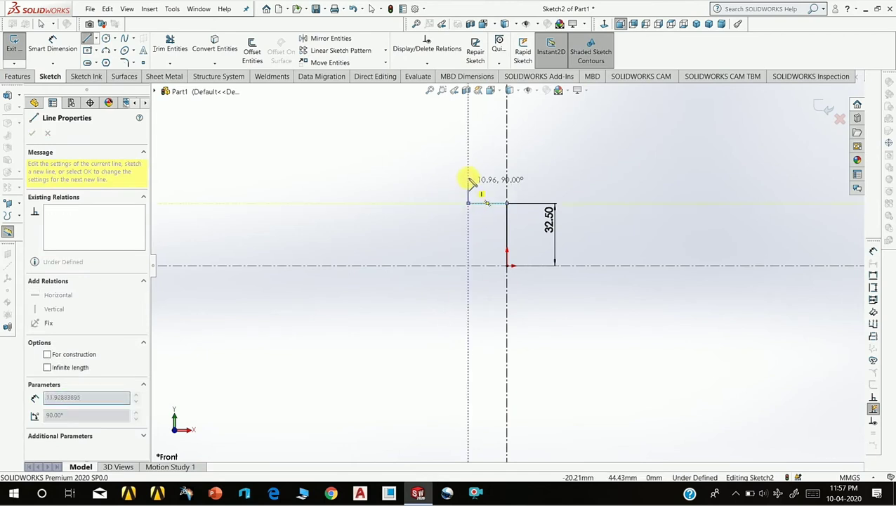
pyautogui.click(469, 169)
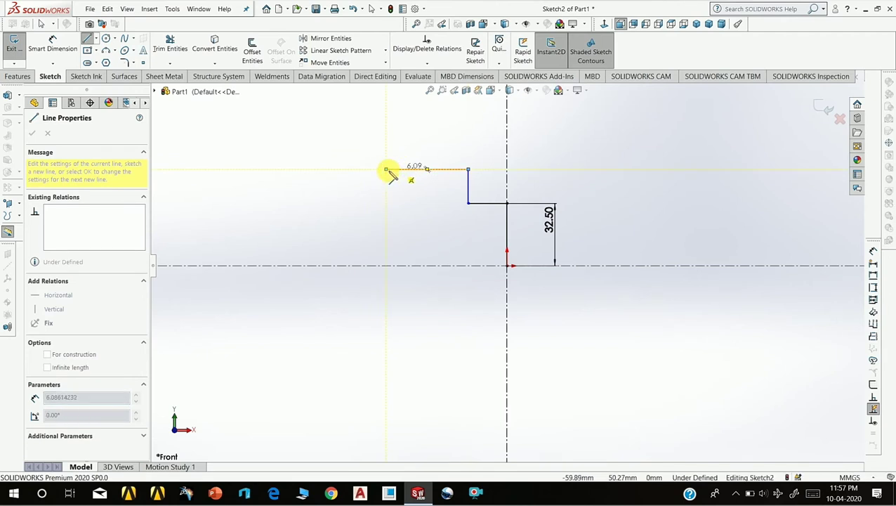
pyautogui.click(386, 170)
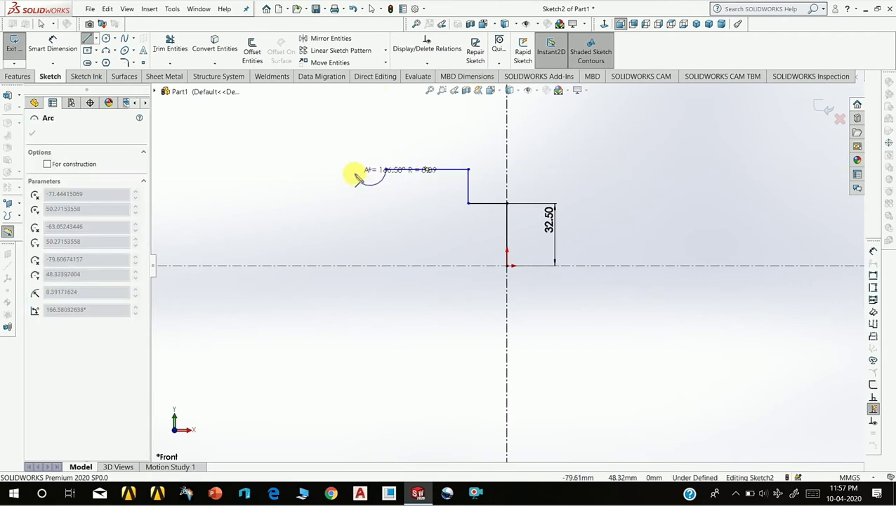
pyautogui.click(354, 173)
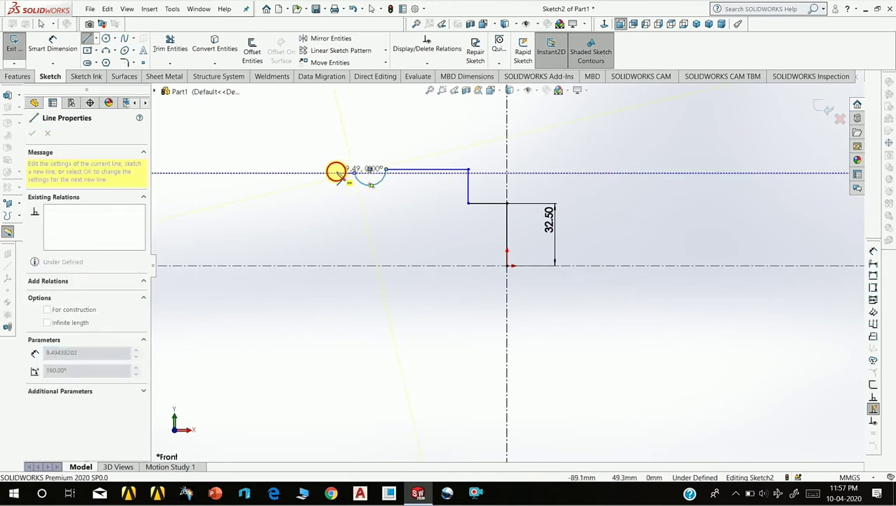
pyautogui.click(337, 173)
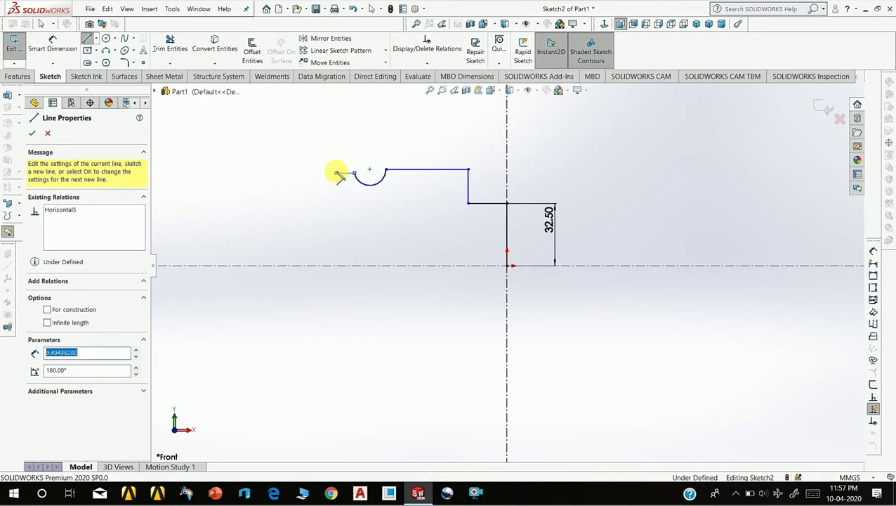
# Add the remaining shoulder steps and end face, closing the profile back at the origin.
pyautogui.click(337, 166)
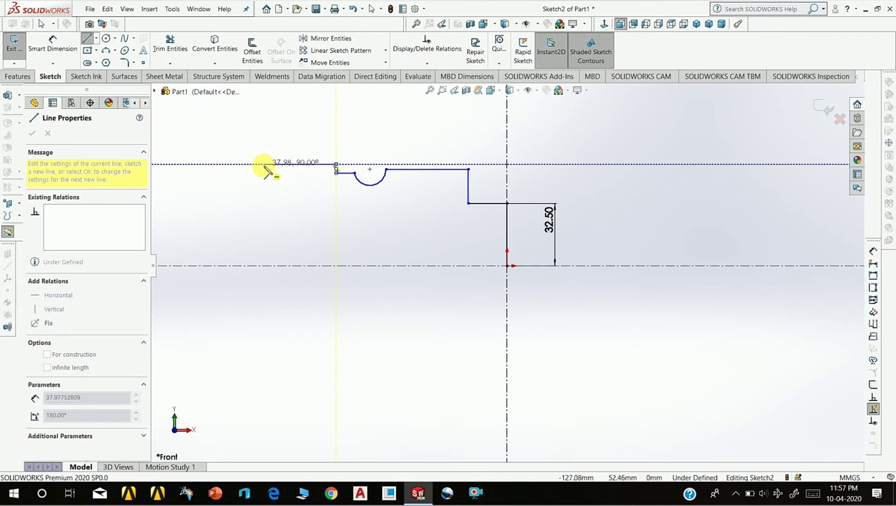
pyautogui.click(264, 163)
pyautogui.click(262, 153)
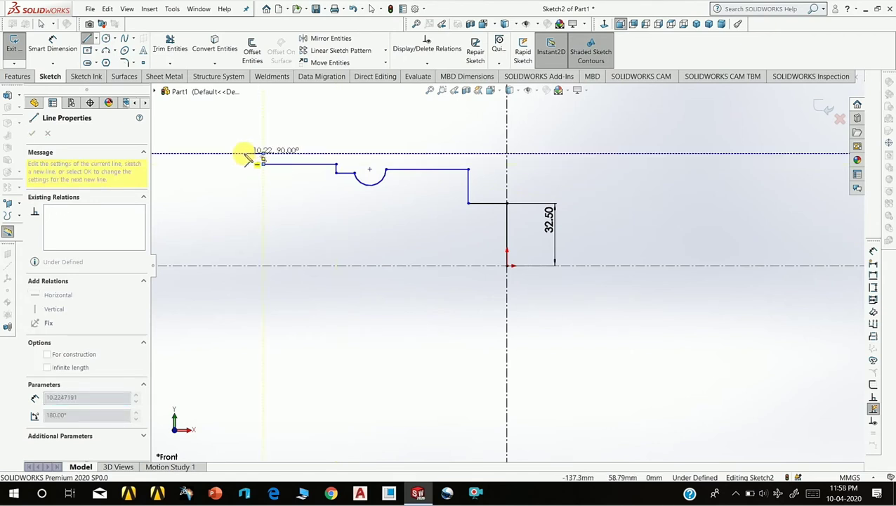
pyautogui.click(244, 153)
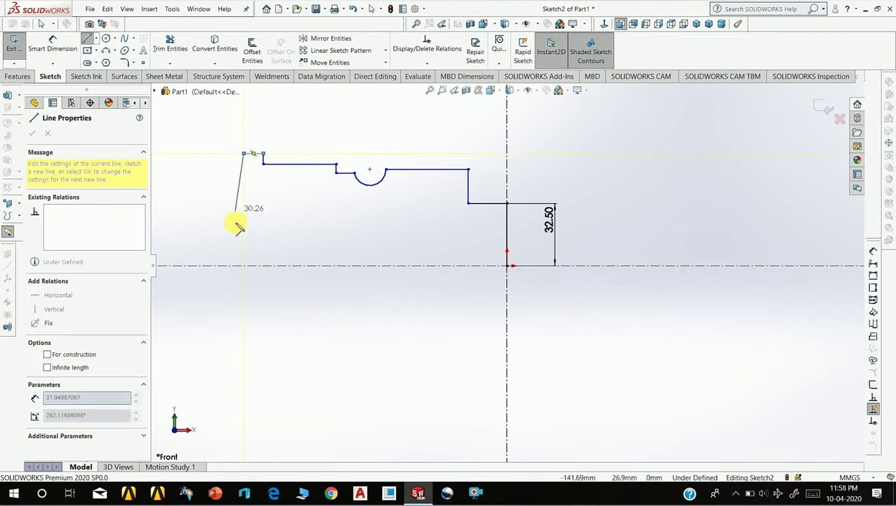
pyautogui.click(244, 265)
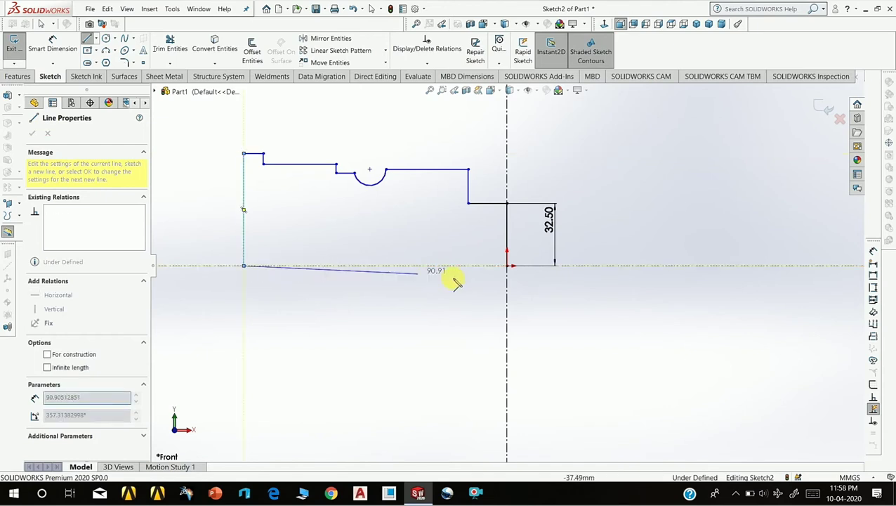
pyautogui.click(507, 266)
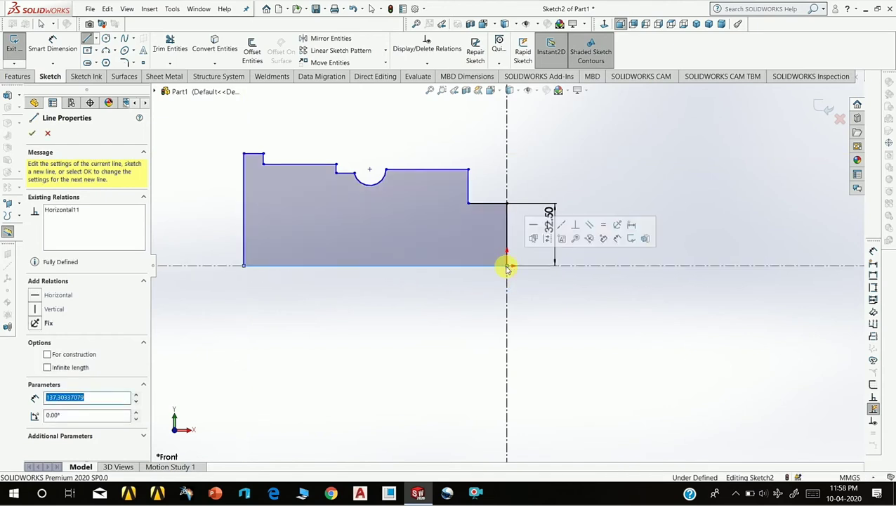
pyautogui.press('Escape')
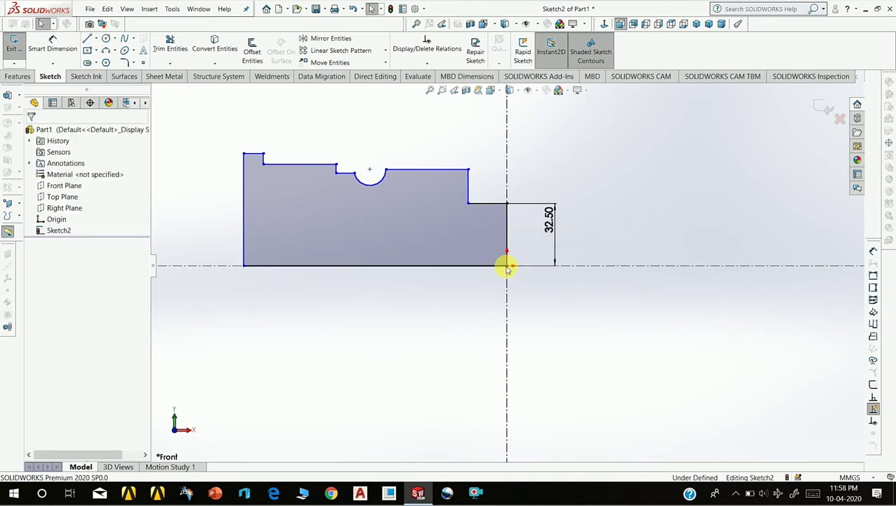
# Dimension the small end step's length to 32 mm.
pyautogui.click(60, 49)
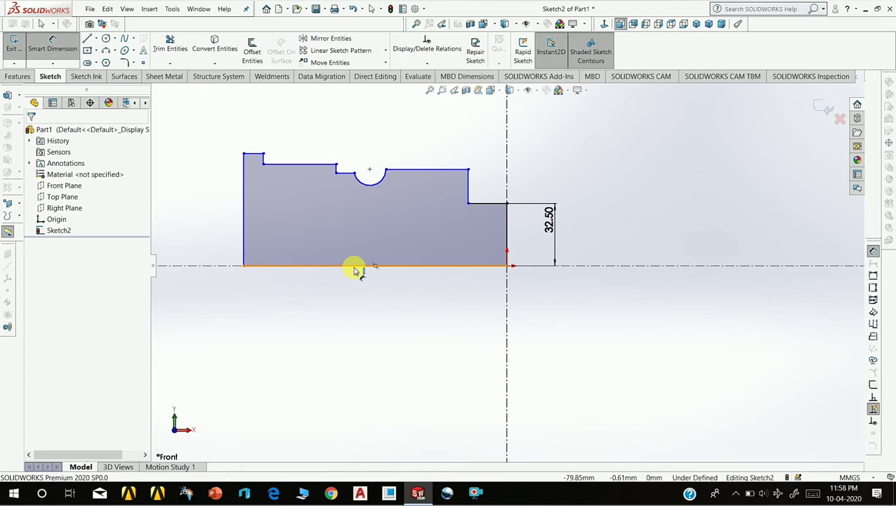
pyautogui.scroll(-2, 485, 198)
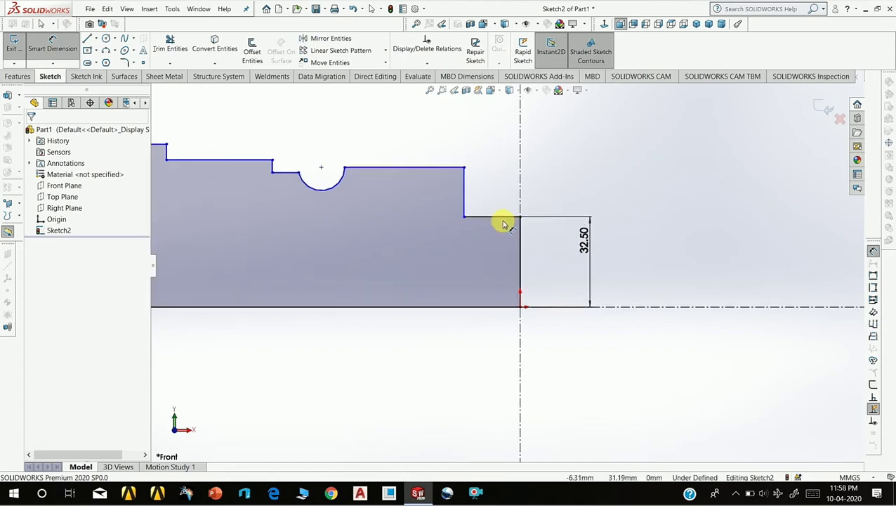
pyautogui.click(501, 217)
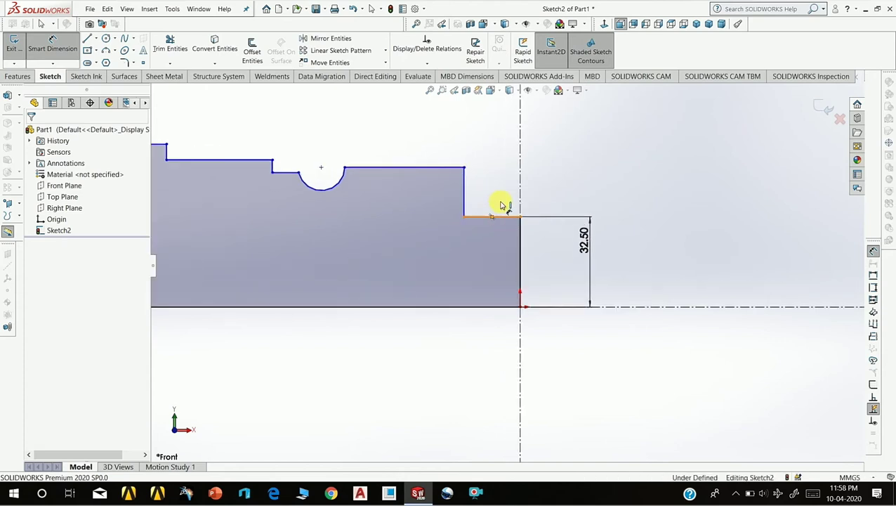
pyautogui.click(499, 199)
pyautogui.write('32')
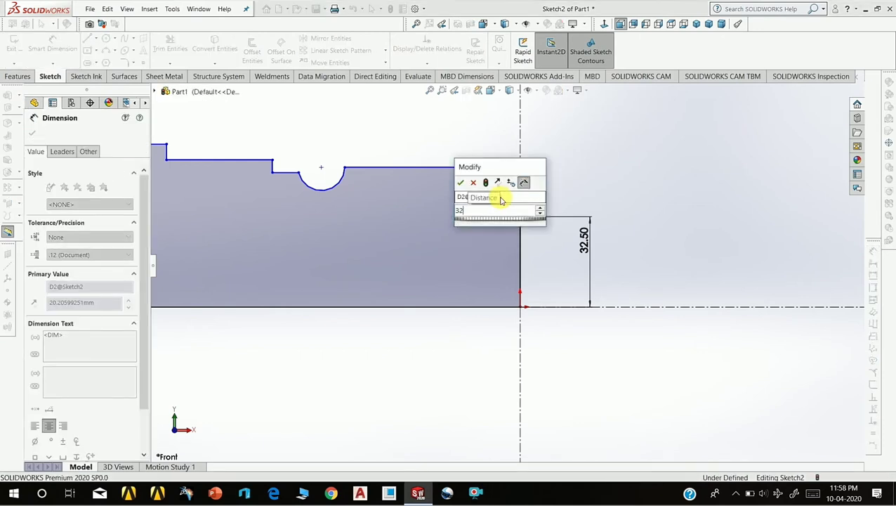
pyautogui.press('Return')
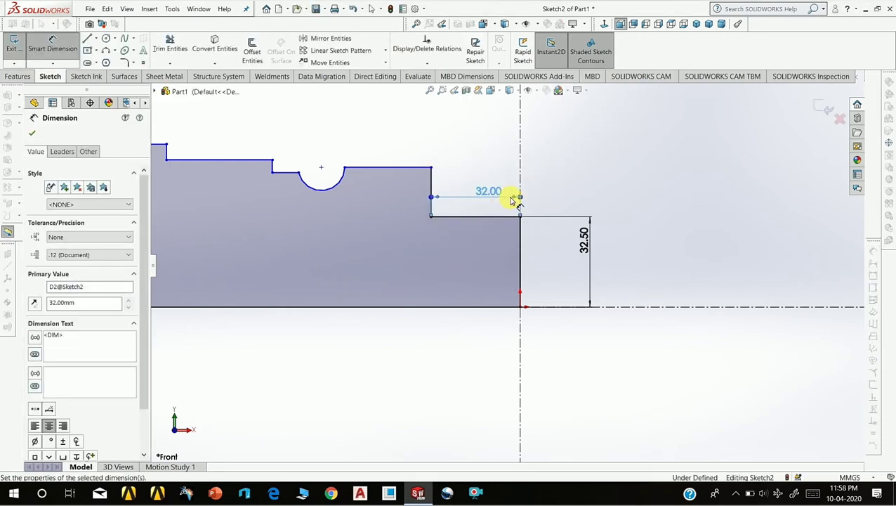
pyautogui.click(599, 160)
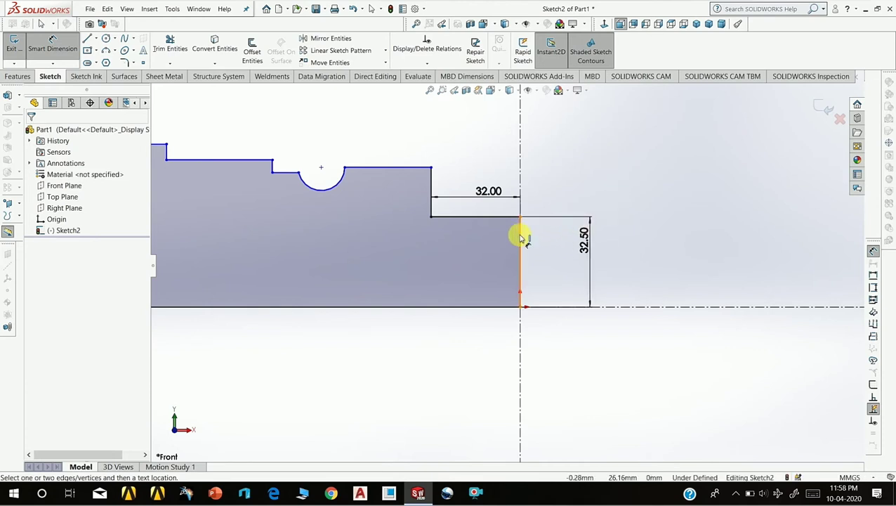
# Place the groove's right edge 80 mm from the shaft's right end.
pyautogui.click(486, 167)
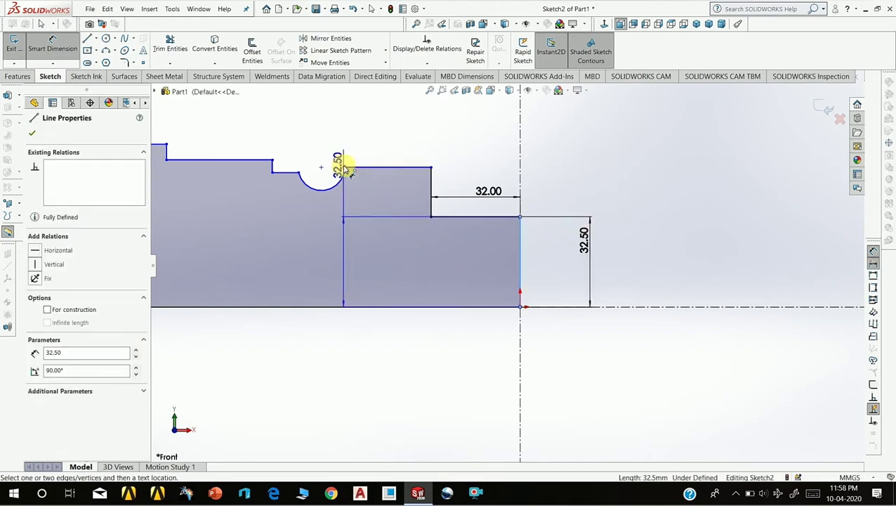
pyautogui.click(427, 127)
pyautogui.write('80')
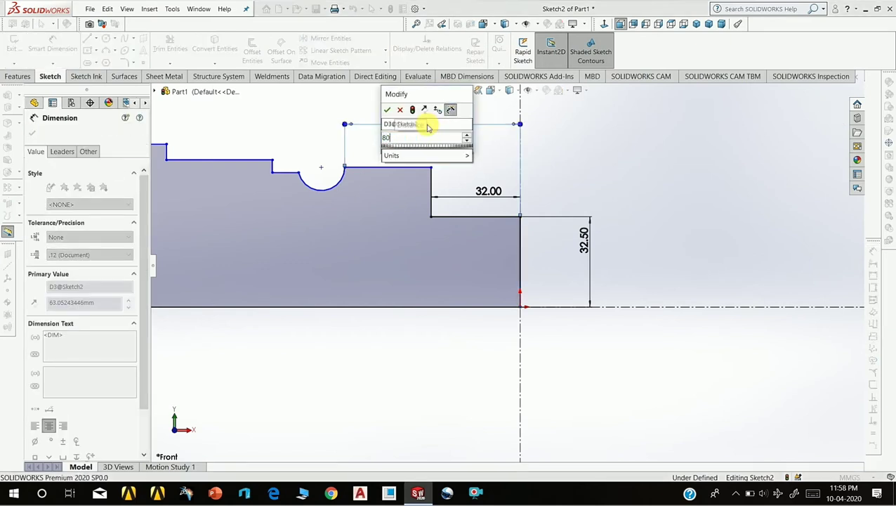
pyautogui.press('Return')
pyautogui.click(596, 155)
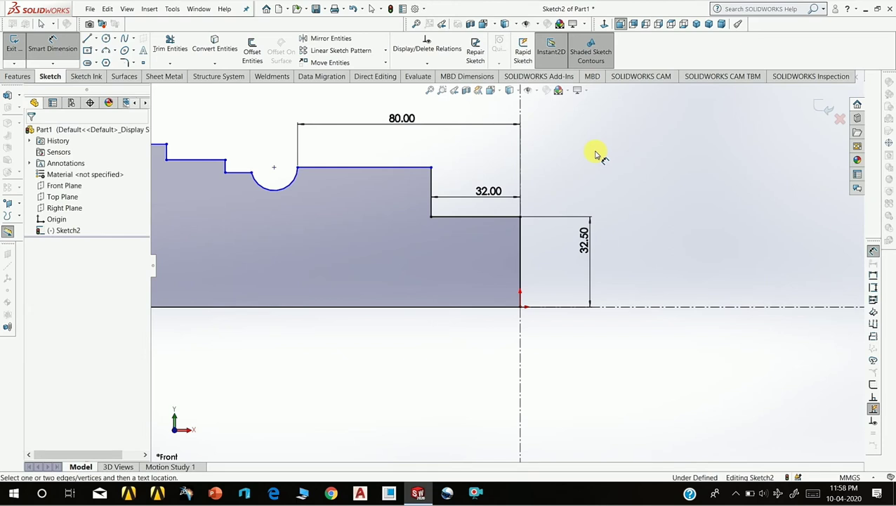
# Set the middle section's height from the axis to 38 mm, entered as 76/2.
pyautogui.click(401, 167)
pyautogui.click(390, 309)
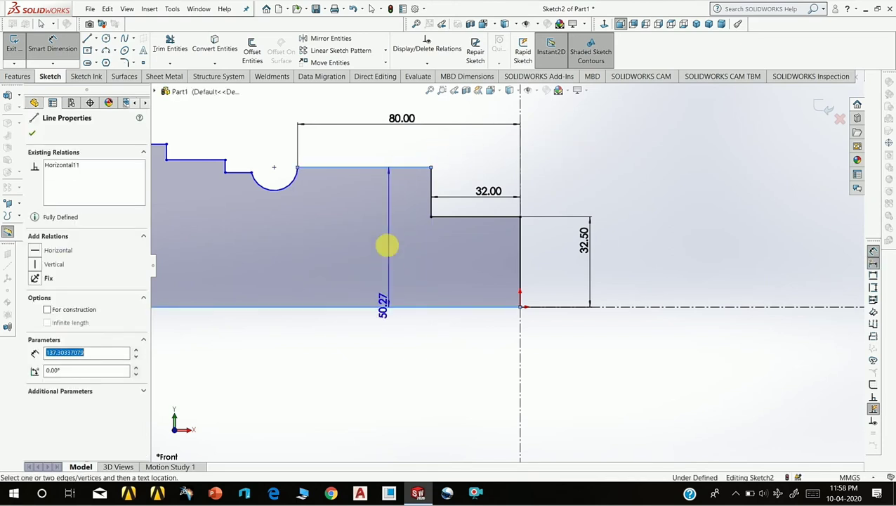
pyautogui.click(386, 243)
pyautogui.write('7')
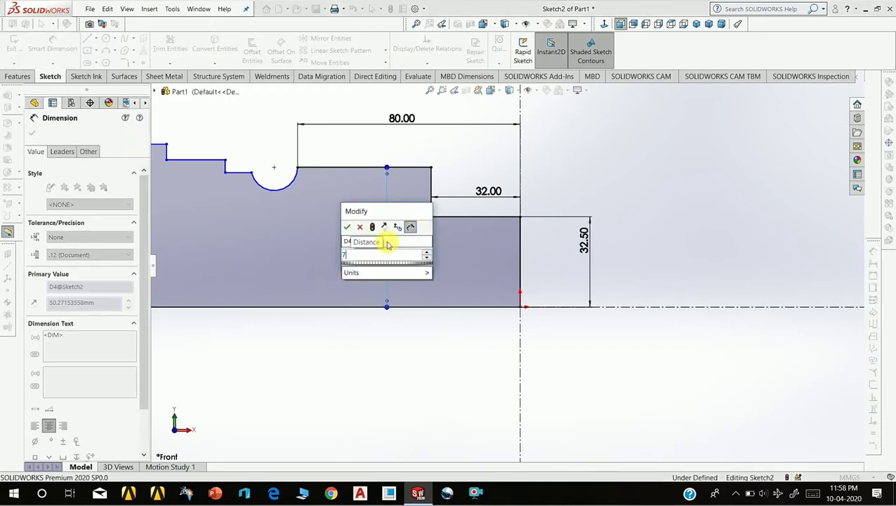
pyautogui.write('6')
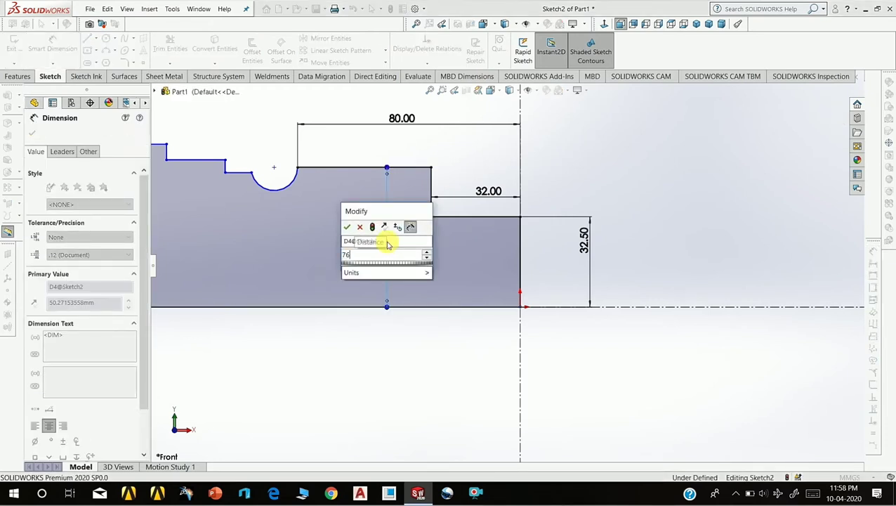
pyautogui.write('/2')
pyautogui.press('Return')
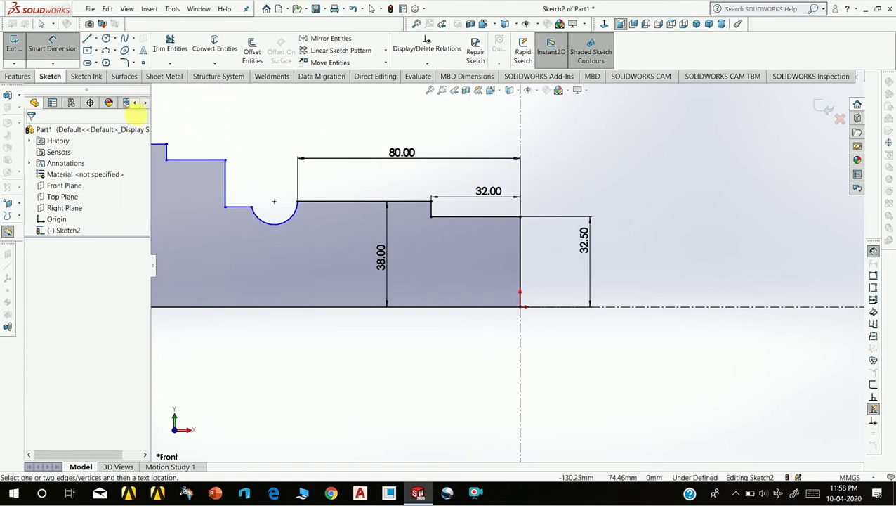
# Dimension the semicircular groove arc to radius R11.
pyautogui.click(283, 226)
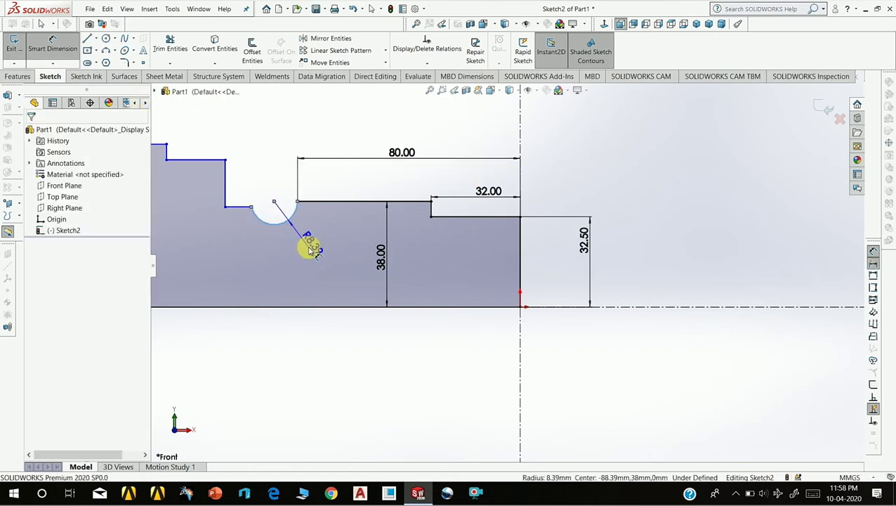
pyautogui.click(311, 250)
pyautogui.write('8')
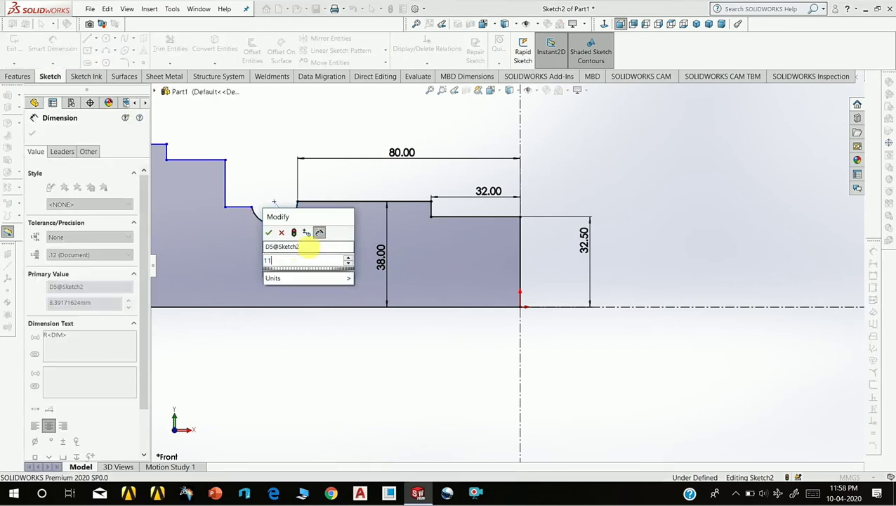
pyautogui.press('Return')
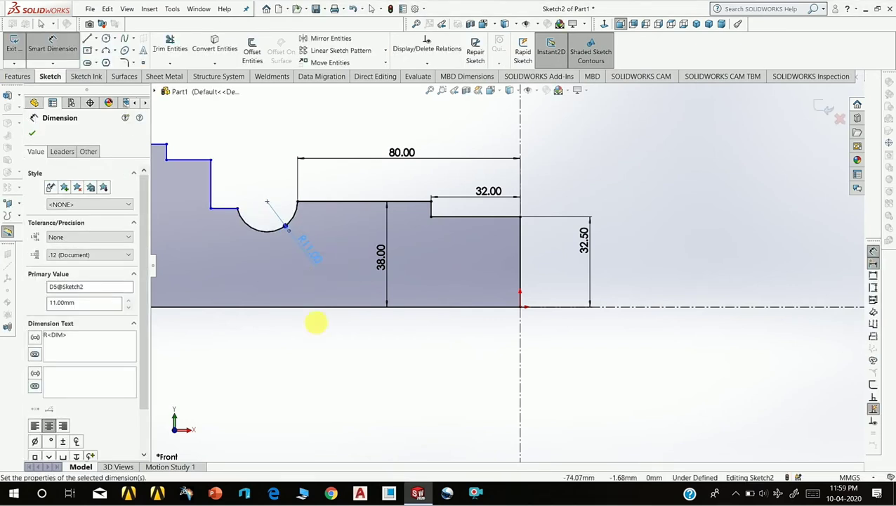
pyautogui.click(318, 335)
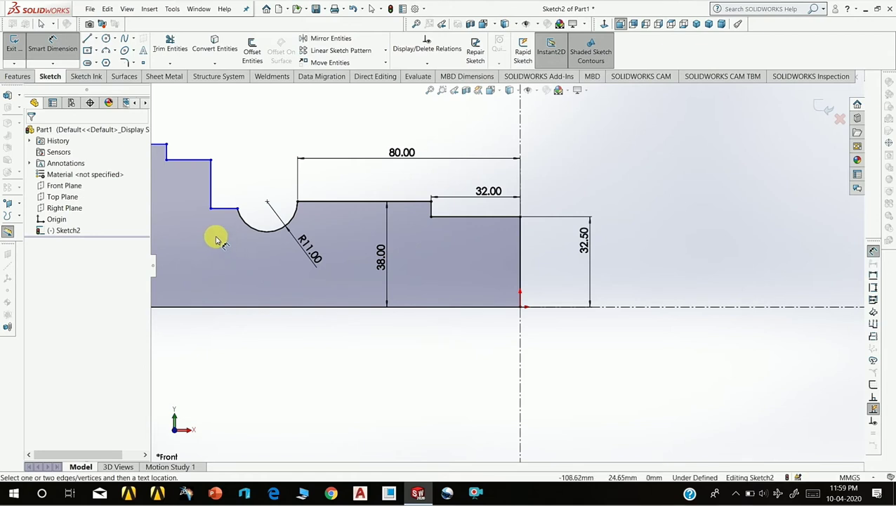
pyautogui.scroll(-3, 211, 232)
pyautogui.scroll(2, 326, 243)
pyautogui.scroll(1, 370, 231)
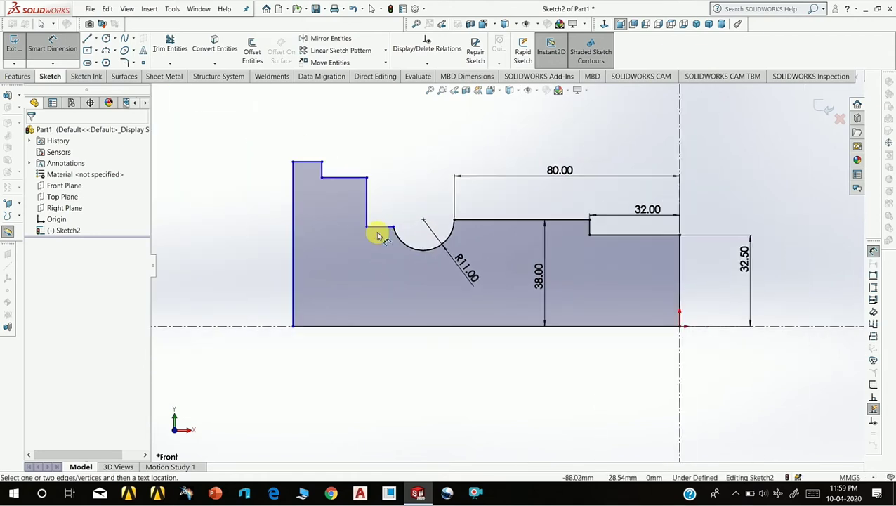
pyautogui.scroll(-2, 383, 235)
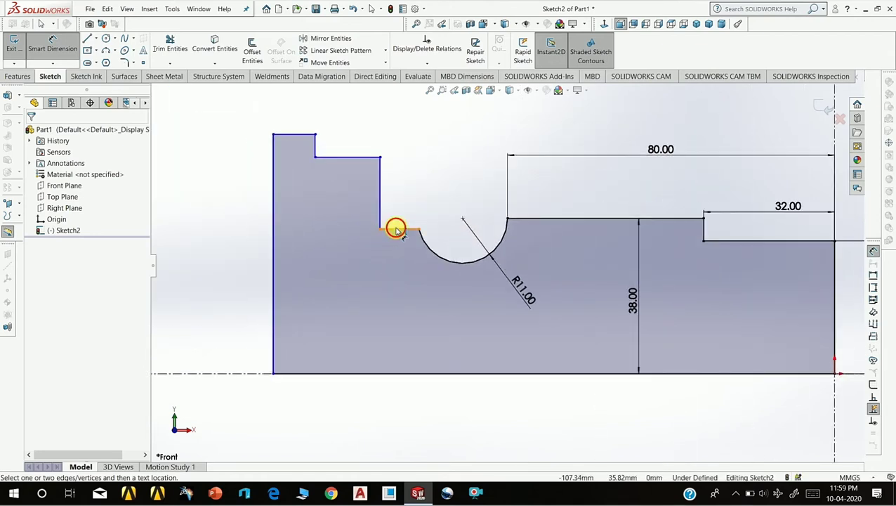
# Dimension the ledge left of the groove to the axis at 35.45 mm, dismissing the 65.64 warning.
pyautogui.click(395, 227)
pyautogui.click(397, 374)
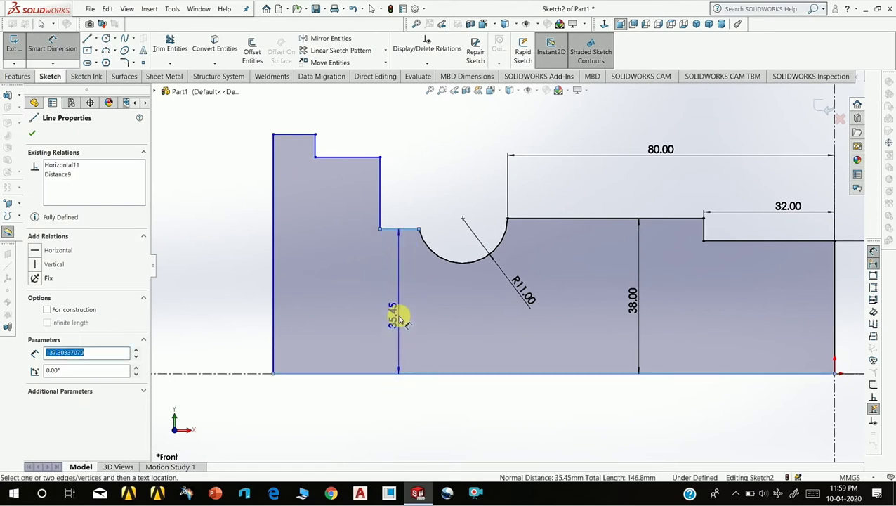
pyautogui.click(397, 318)
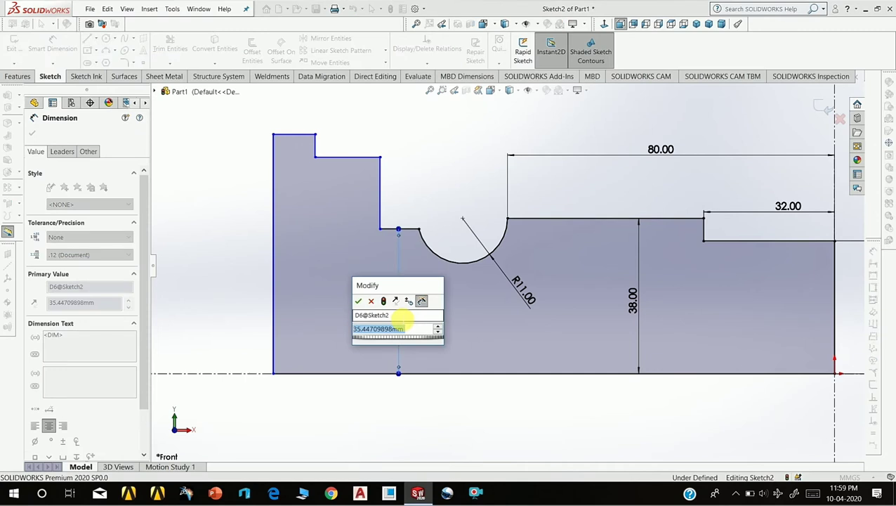
pyautogui.write('6')
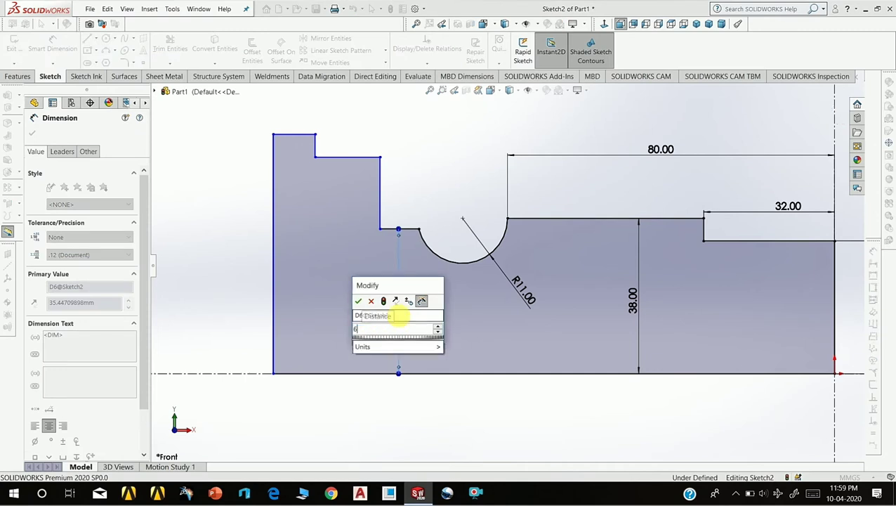
pyautogui.write('5.64')
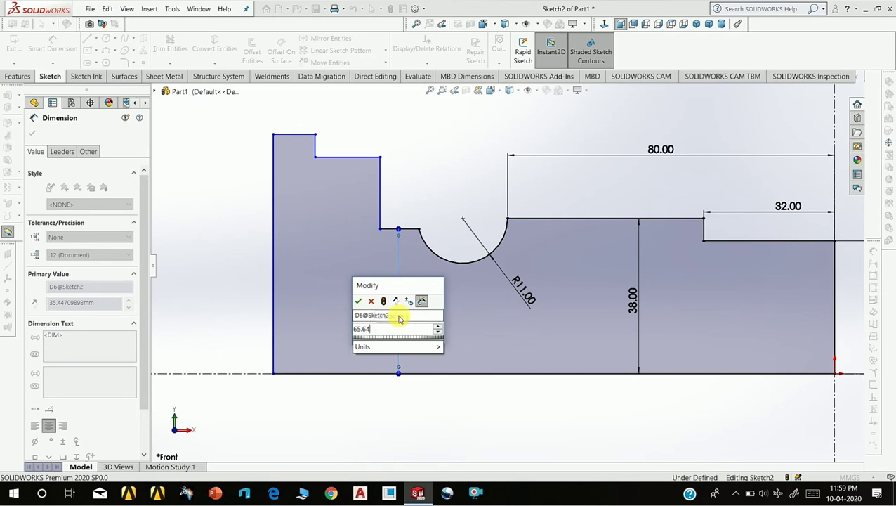
pyautogui.press('Return')
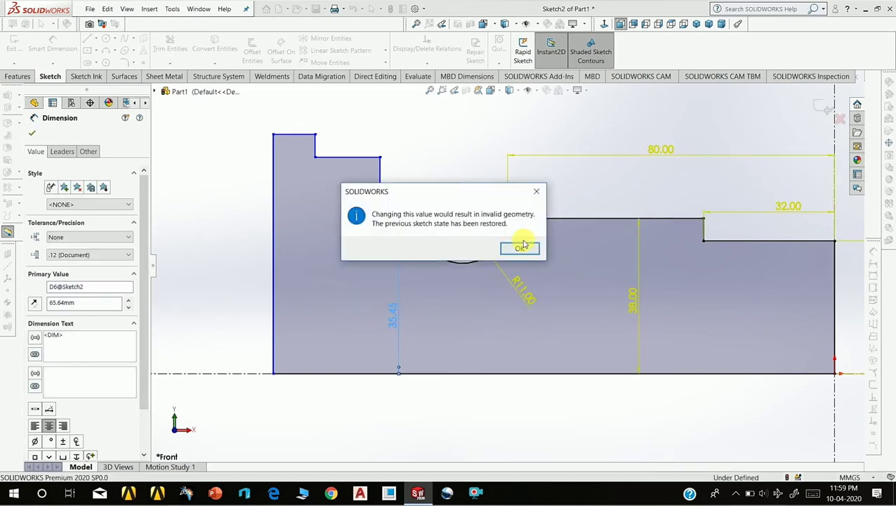
pyautogui.click(520, 247)
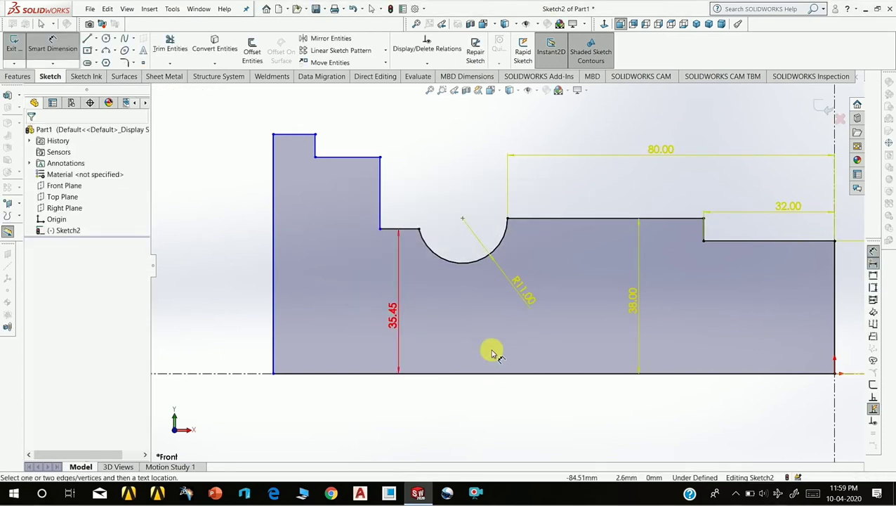
# Remove the groove's R11 radius dimension.
pyautogui.press('Escape')
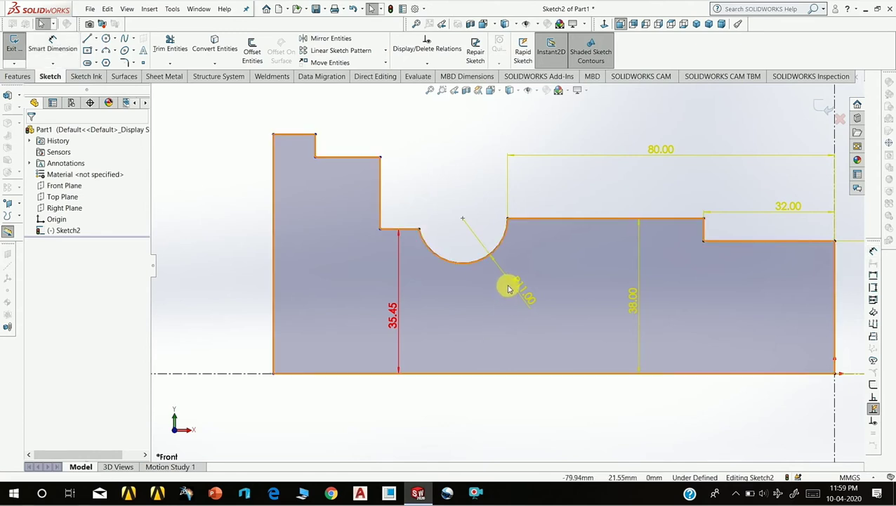
pyautogui.click(510, 282)
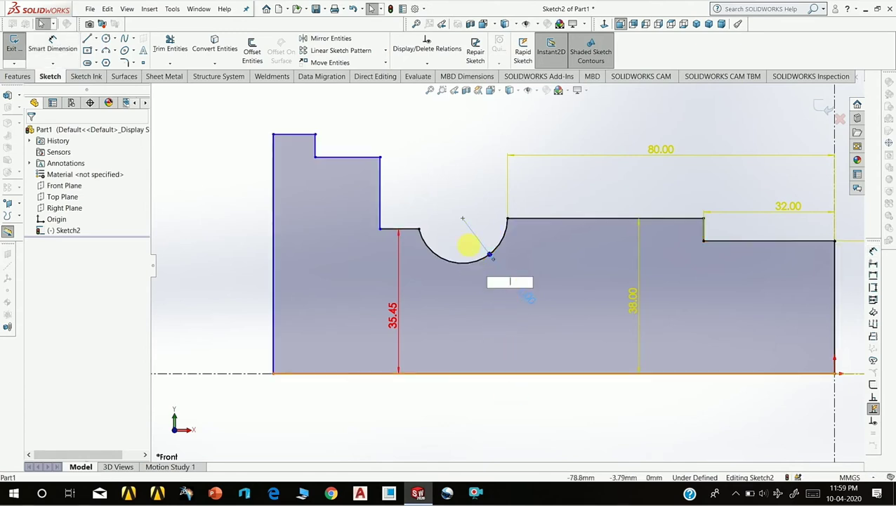
pyautogui.click(468, 236)
pyautogui.press('Return')
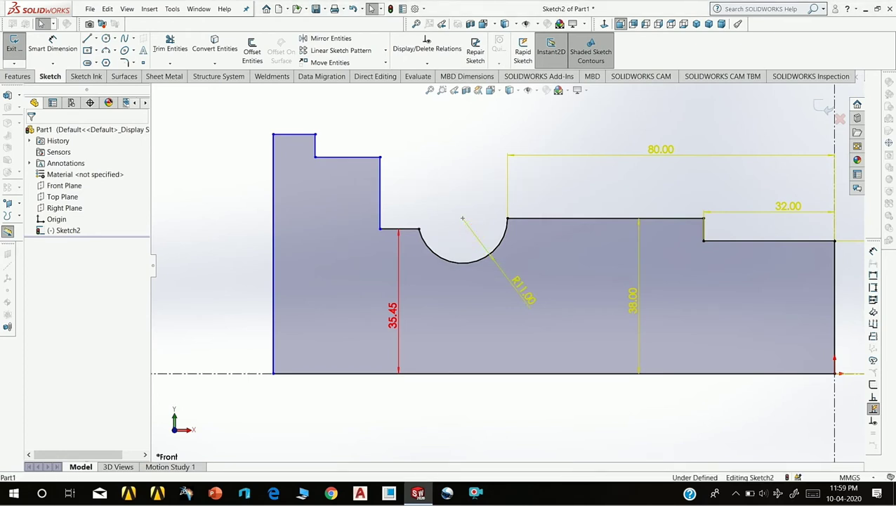
pyautogui.click(473, 235)
pyautogui.press('Escape')
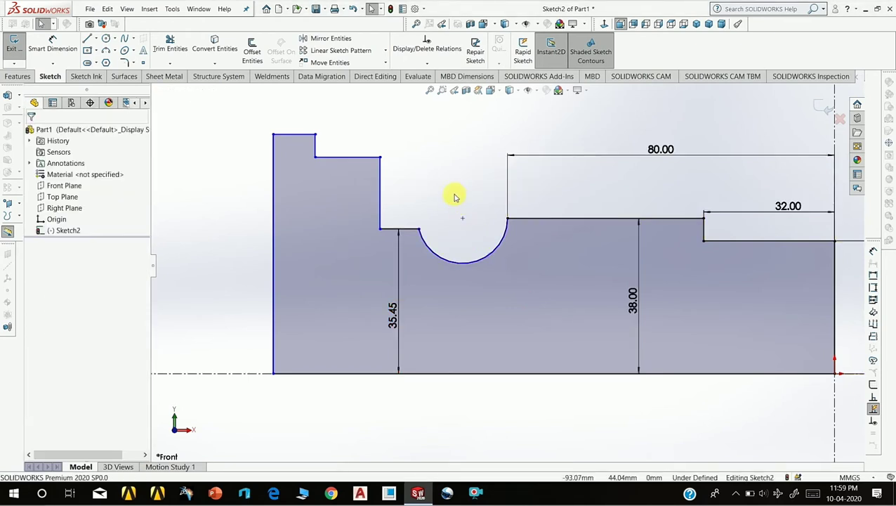
# Dimension the groove's left edge 102 mm from the shaft's right end.
pyautogui.click(53, 58)
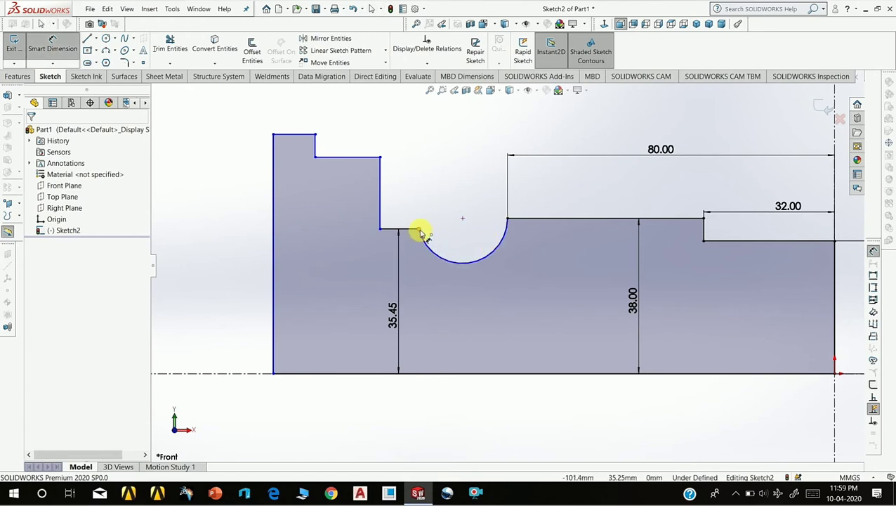
pyautogui.click(420, 230)
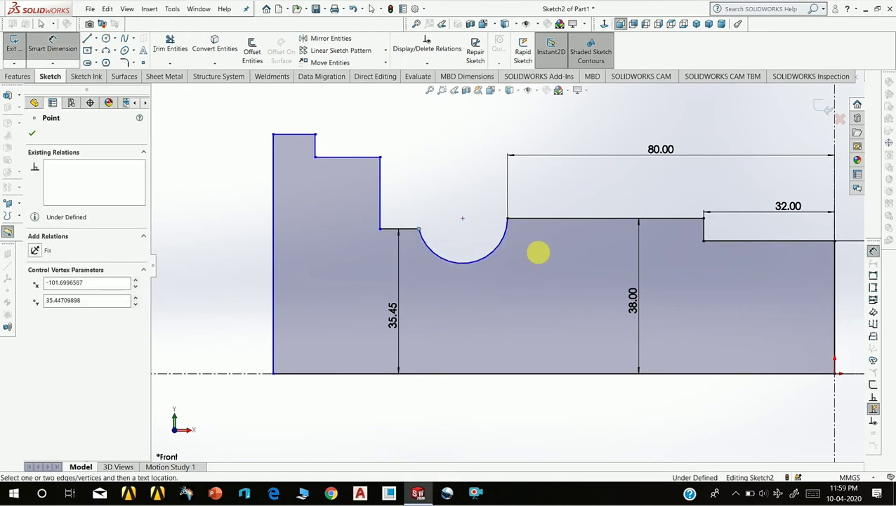
pyautogui.click(835, 274)
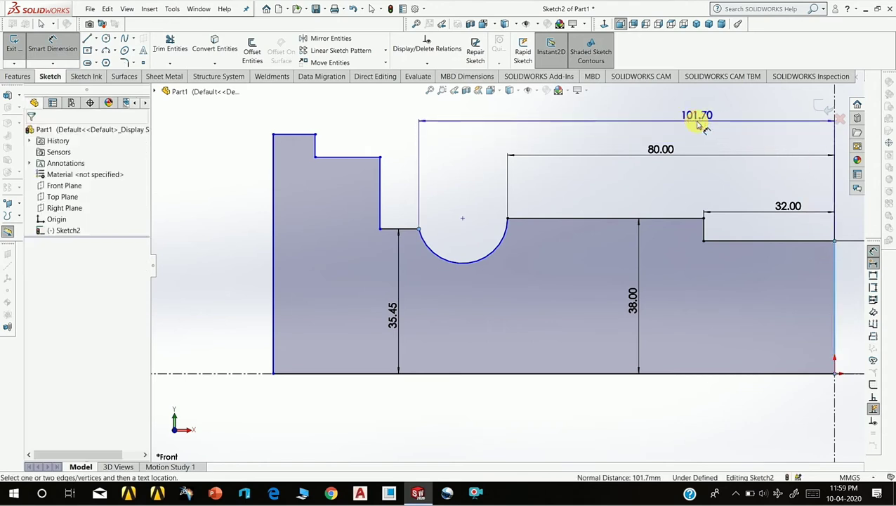
pyautogui.click(699, 123)
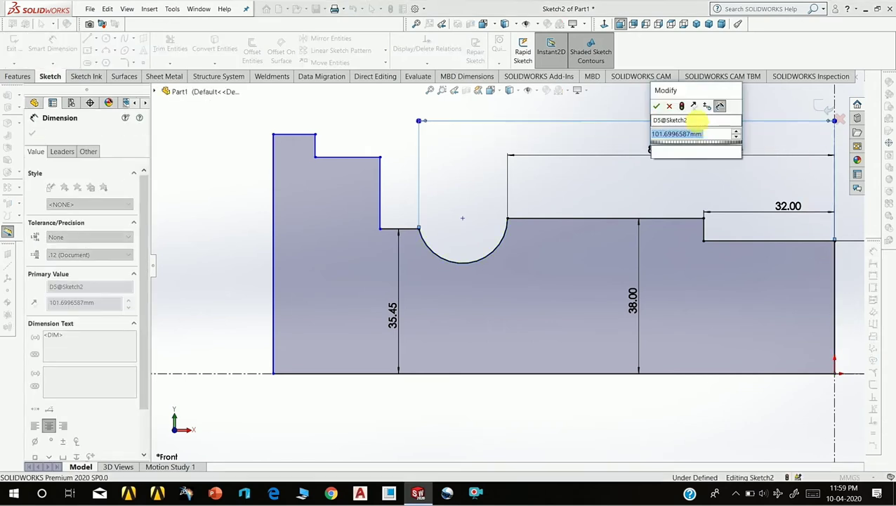
pyautogui.write('=')
pyautogui.press('Escape')
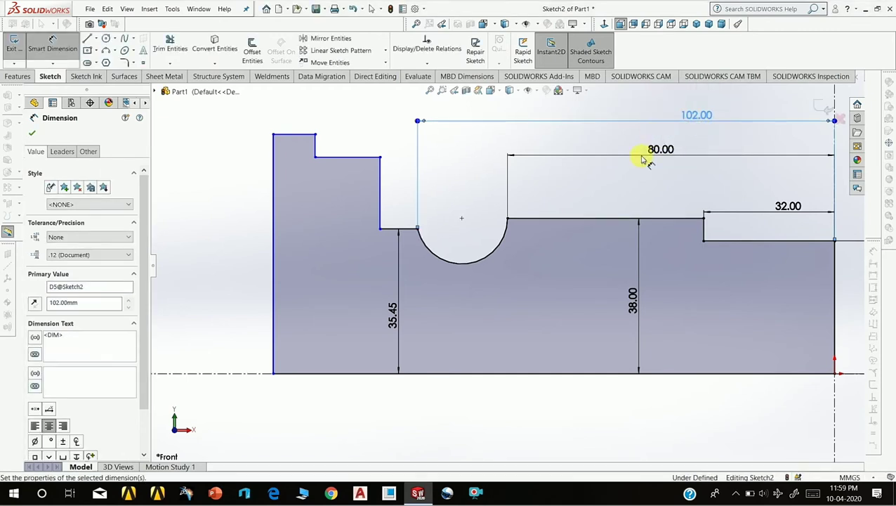
pyautogui.press('Escape')
pyautogui.press('z')
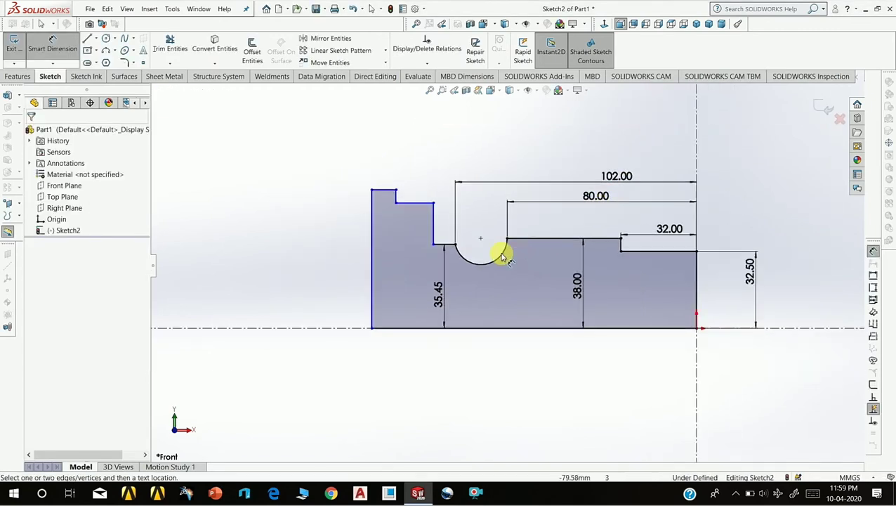
pyautogui.scroll(-2, 490, 270)
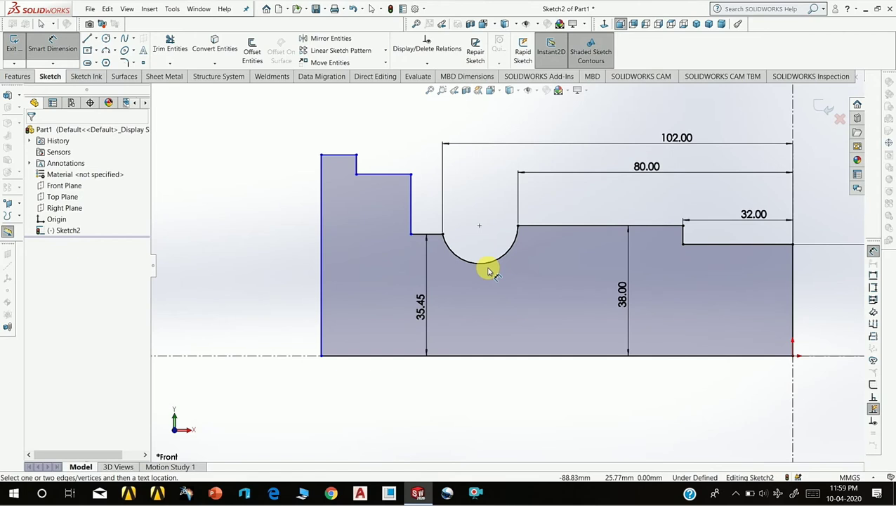
# Change the 35.45 ledge height to 32.82 mm by entering 65.64/2.
pyautogui.press('Escape')
pyautogui.click(422, 307)
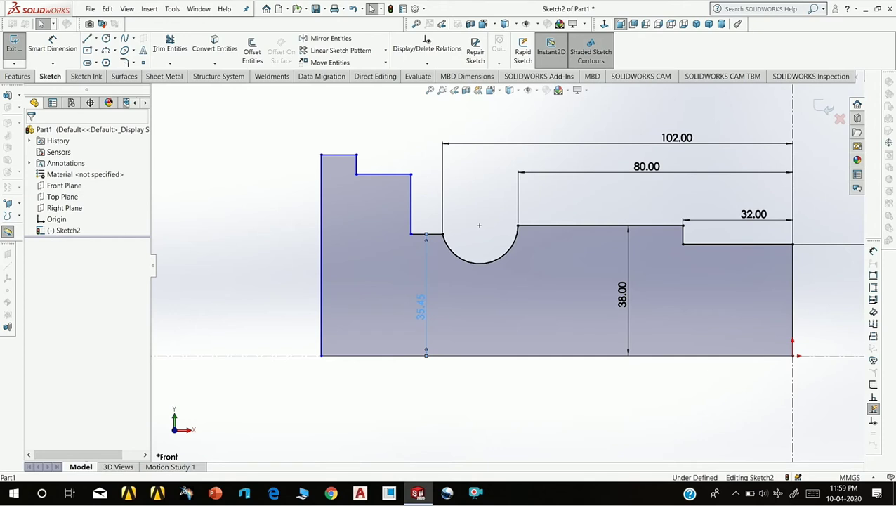
pyautogui.click(465, 310)
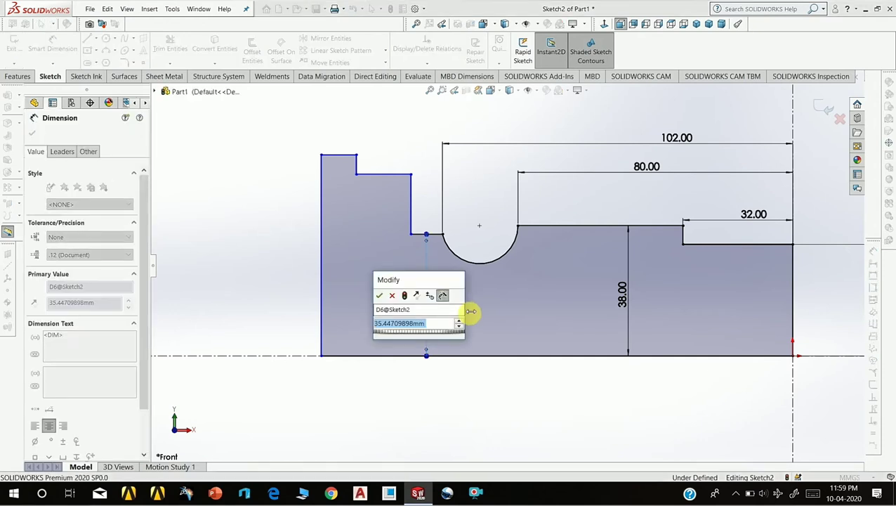
pyautogui.write('65.64/')
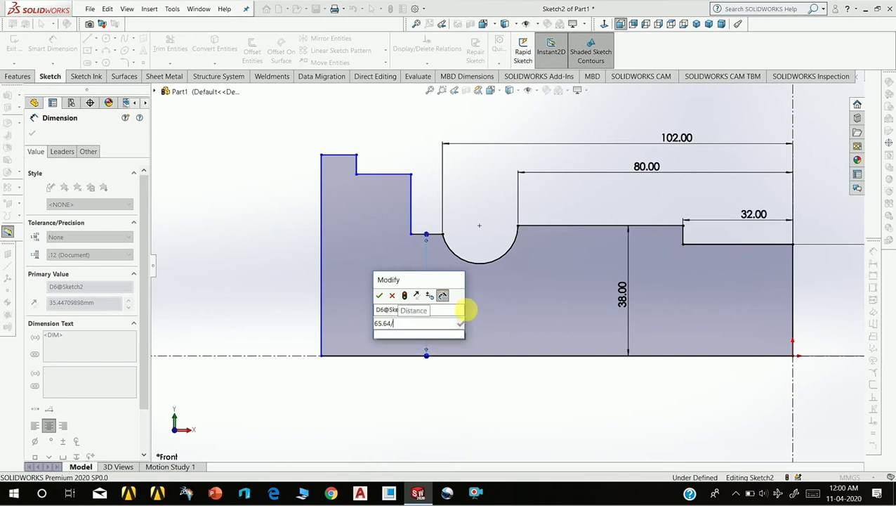
pyautogui.press('Return')
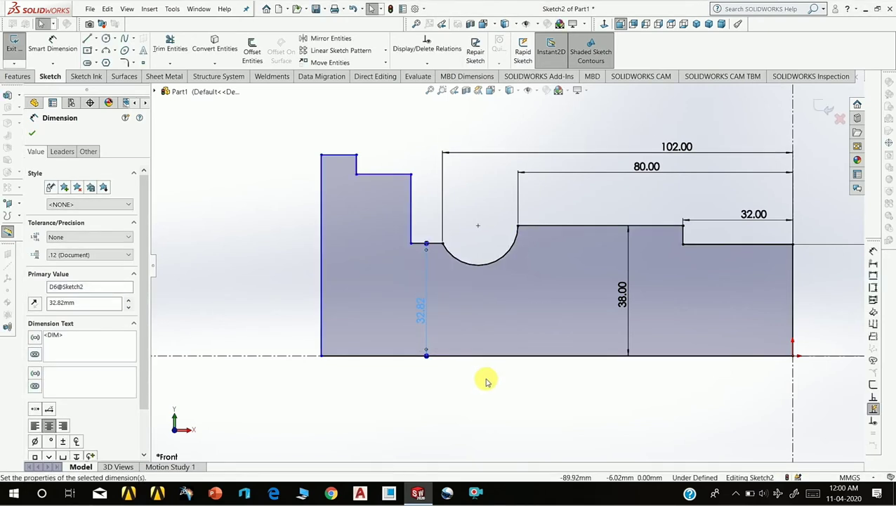
pyautogui.press('Escape')
pyautogui.scroll(-3, 496, 254)
# Place the next shoulder's vertical edge 112 mm from the shaft end.
pyautogui.scroll(3, 496, 256)
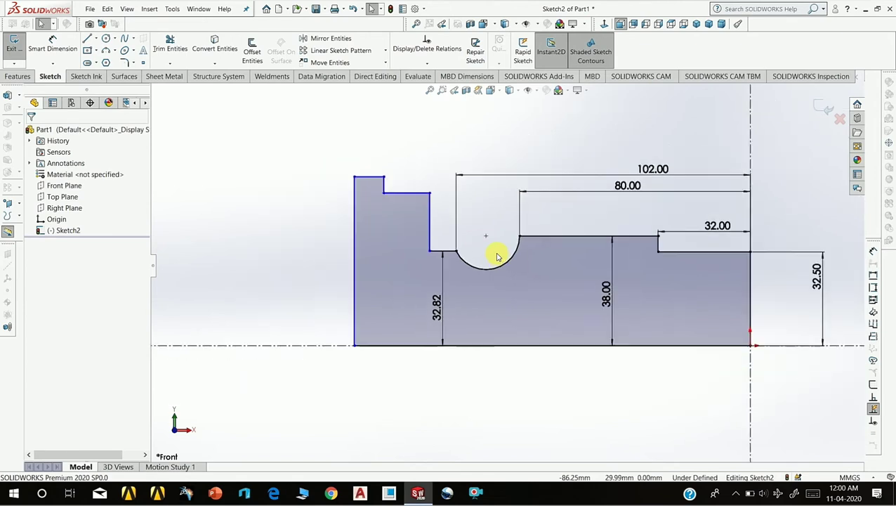
pyautogui.scroll(1, 496, 256)
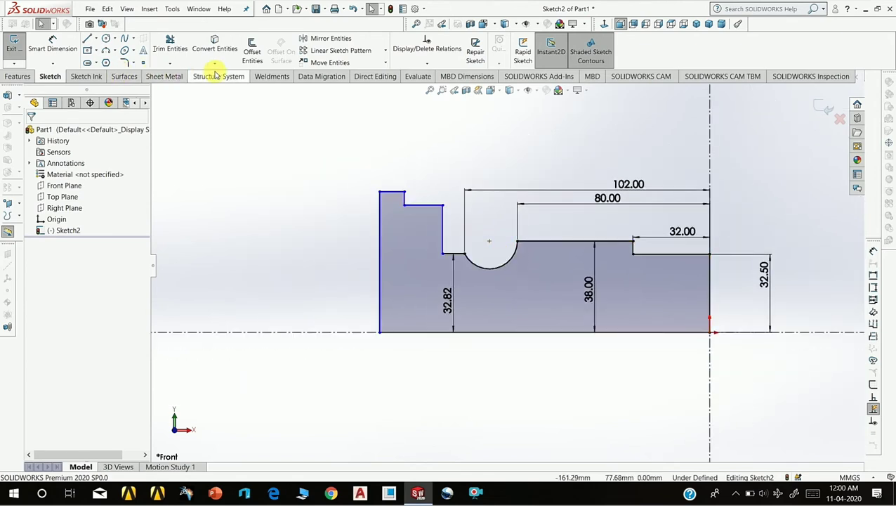
pyautogui.click(52, 43)
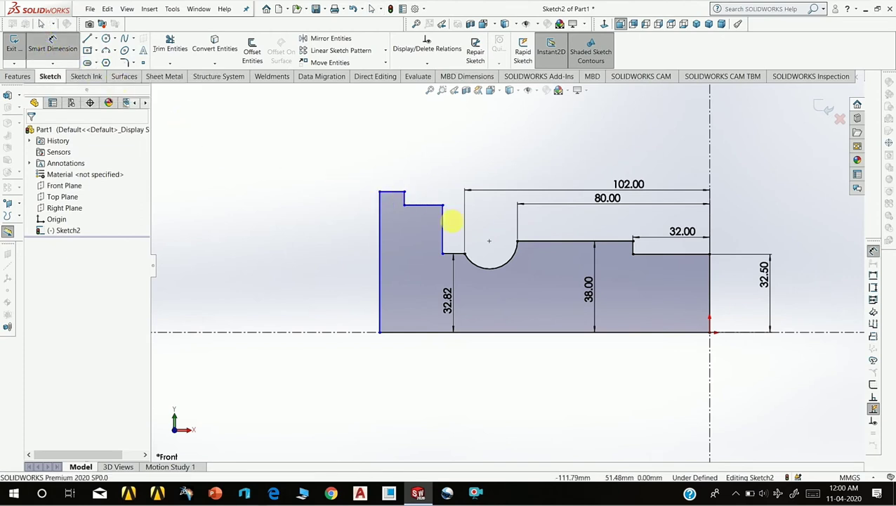
pyautogui.scroll(-3, 458, 232)
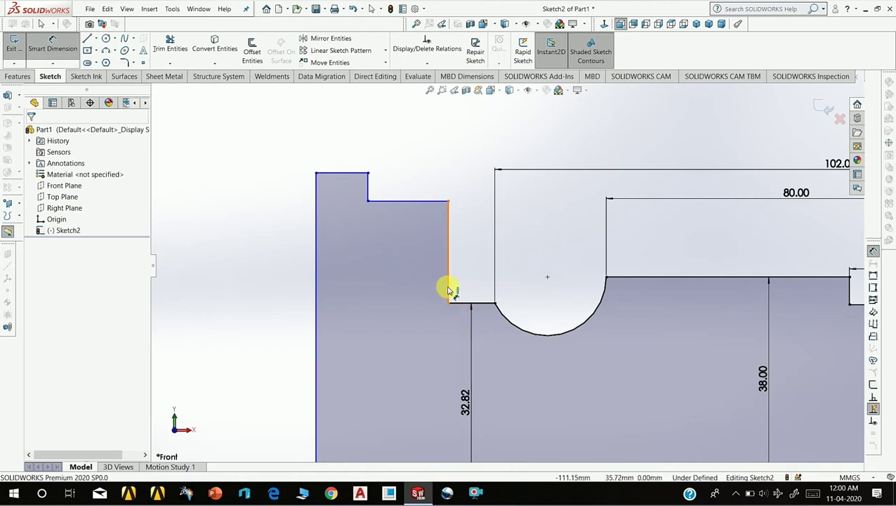
pyautogui.click(448, 288)
pyautogui.scroll(3, 445, 287)
pyautogui.moveTo(467, 285)
pyautogui.mouseDown()
pyautogui.moveTo(562, 295)
pyautogui.moveTo(709, 202)
pyautogui.mouseUp()
pyautogui.scroll(2, 562, 295)
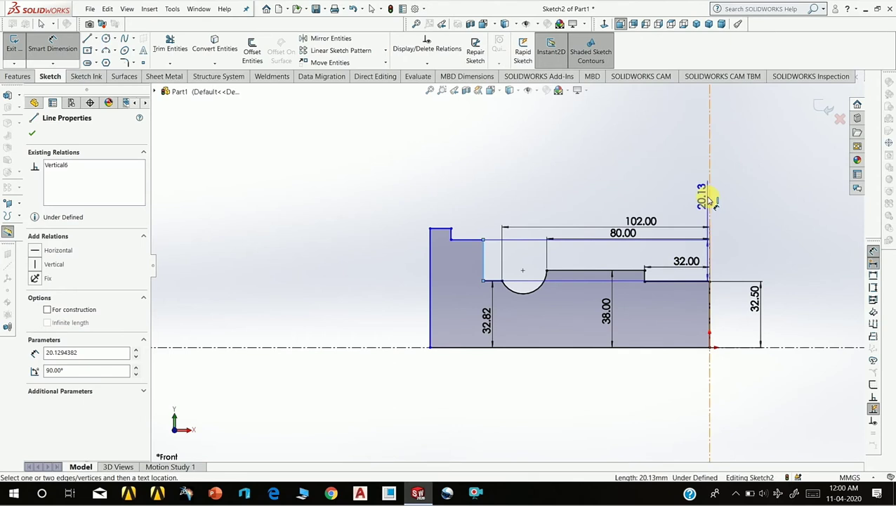
pyautogui.click(711, 202)
pyautogui.click(652, 181)
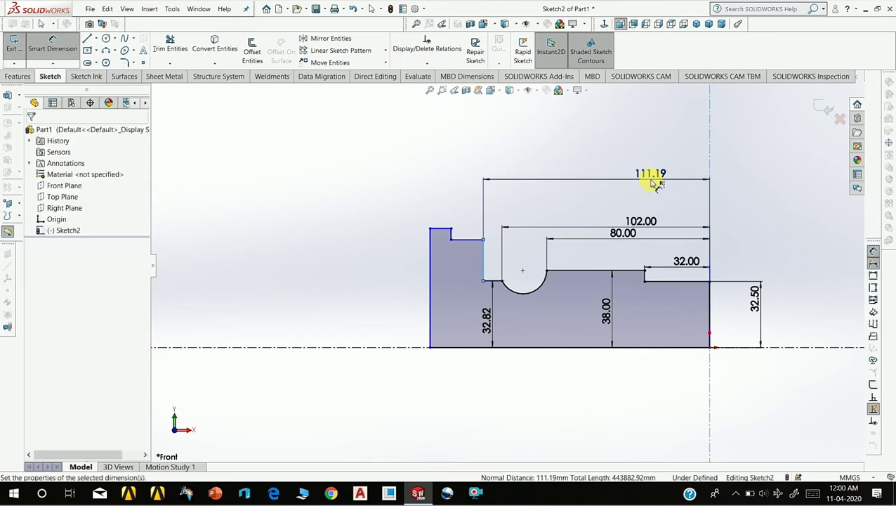
pyautogui.write('112')
pyautogui.press('Return')
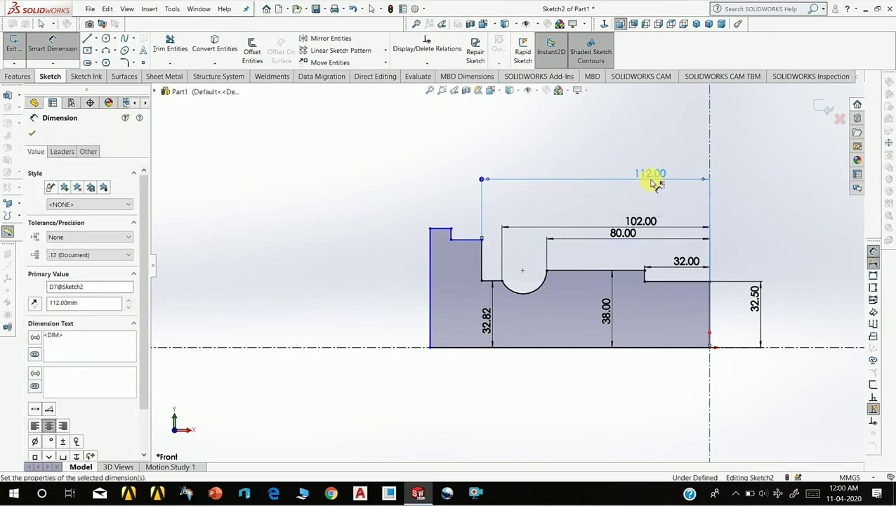
pyautogui.click(720, 194)
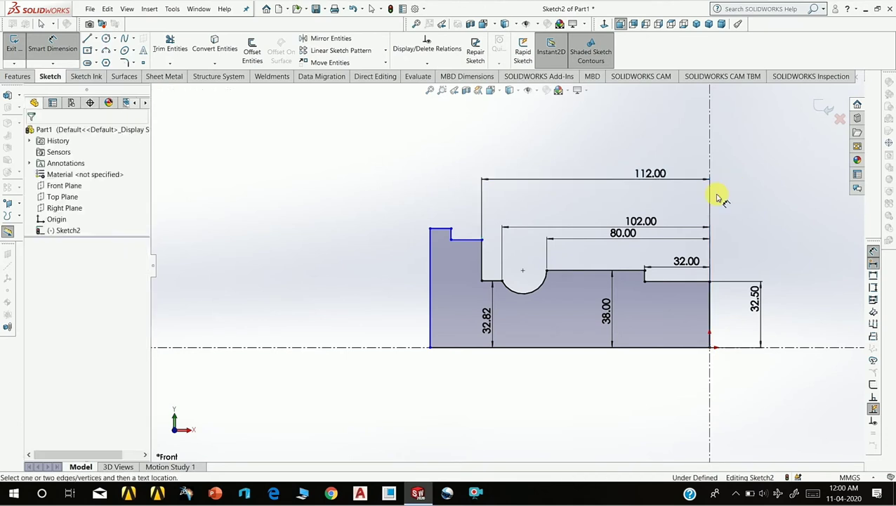
# Set that shoulder's height to 39 mm, entered as 78/2.
pyautogui.scroll(-2, 465, 245)
pyautogui.click(464, 235)
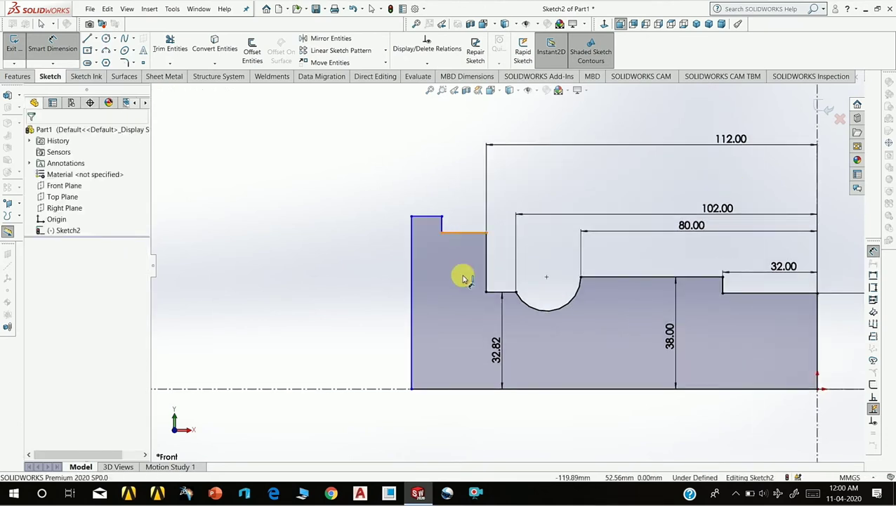
pyautogui.click(456, 388)
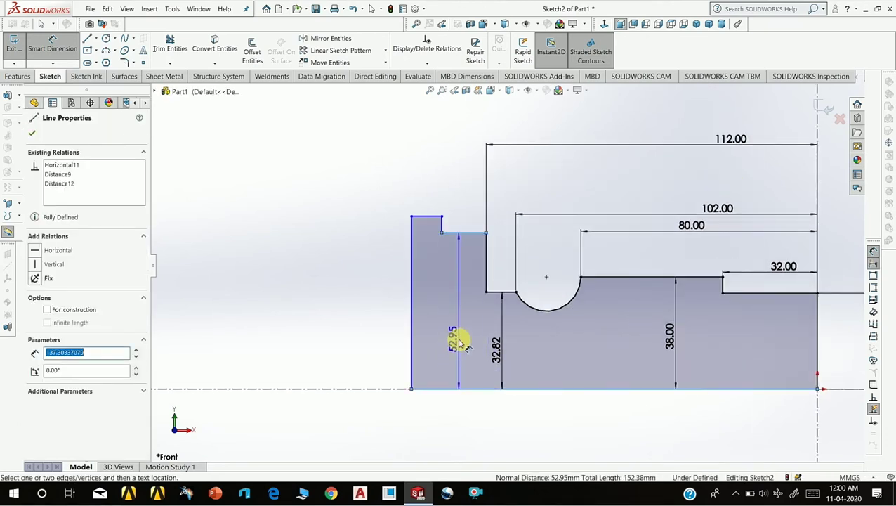
pyautogui.click(460, 343)
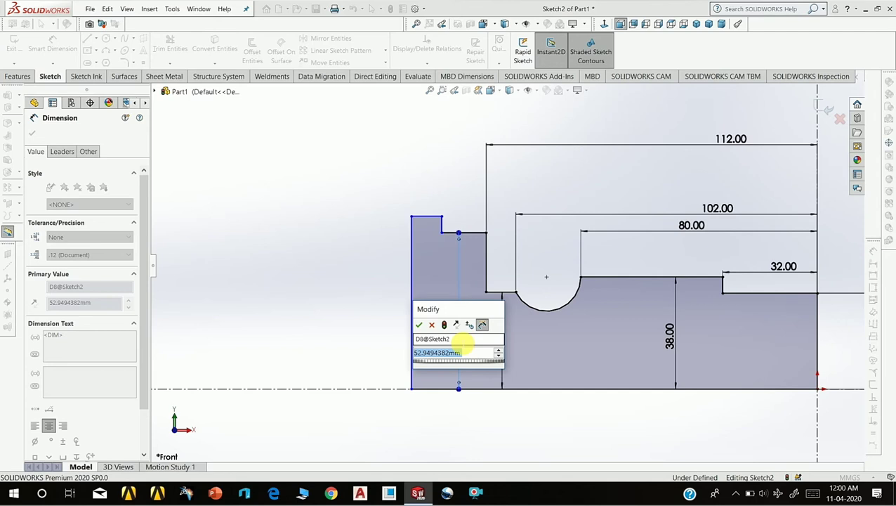
pyautogui.write('78')
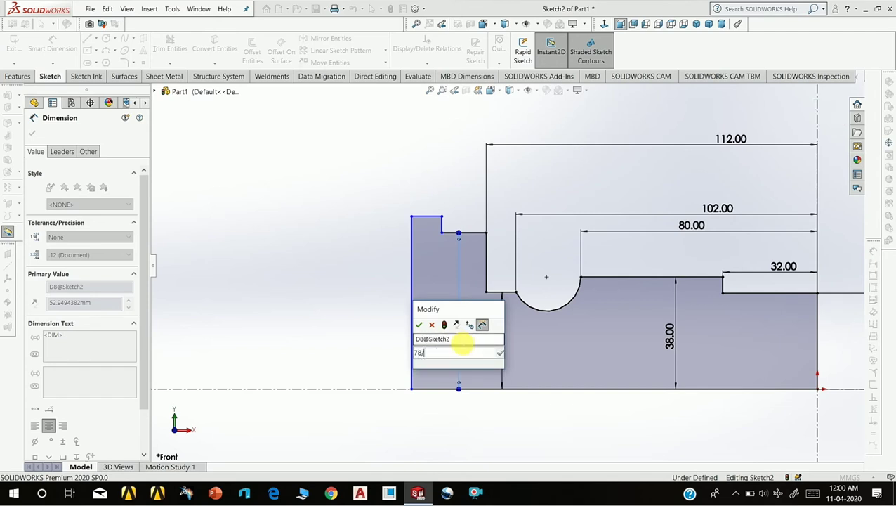
pyautogui.write('/2')
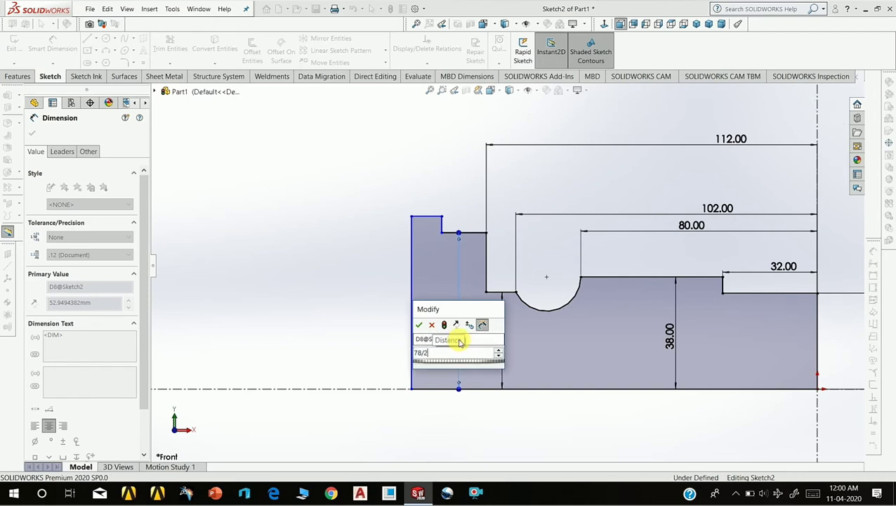
pyautogui.press('Return')
pyautogui.click(371, 284)
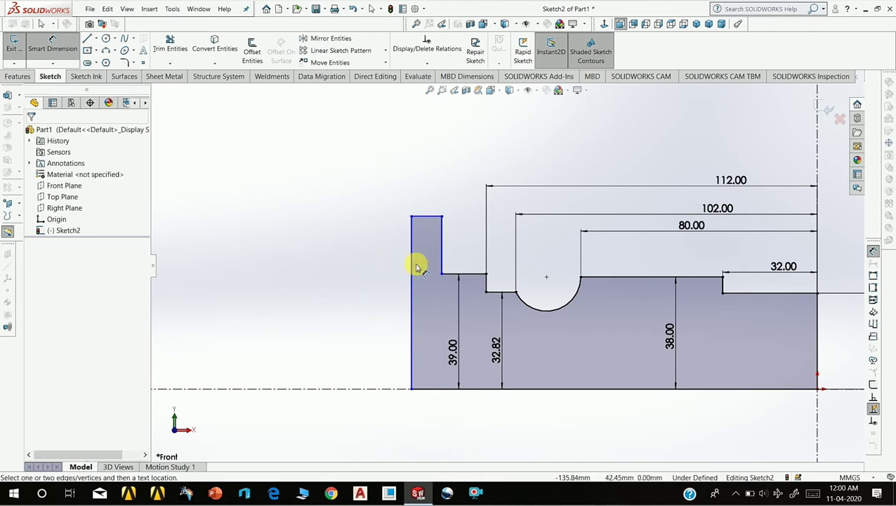
# Add a 158 mm overall length dimension and drag the loose corner point onto the profile.
pyautogui.scroll(-3, 408, 242)
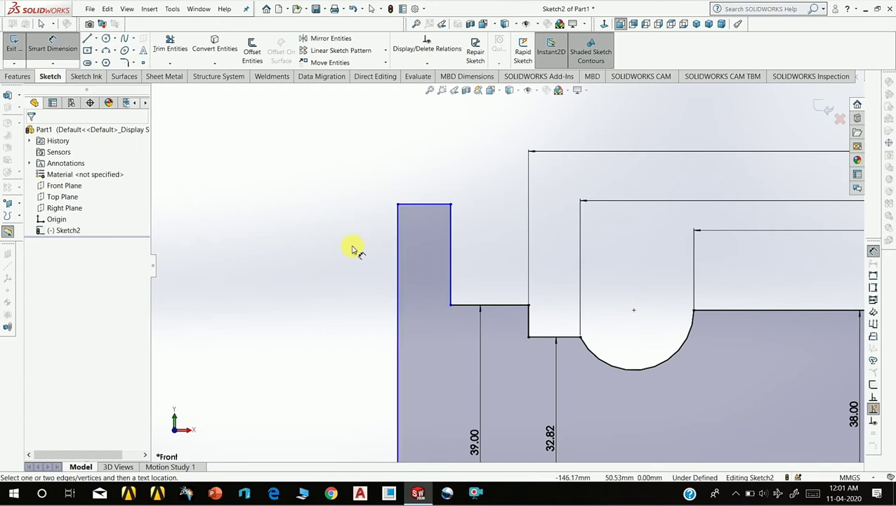
pyautogui.scroll(-3, 354, 249)
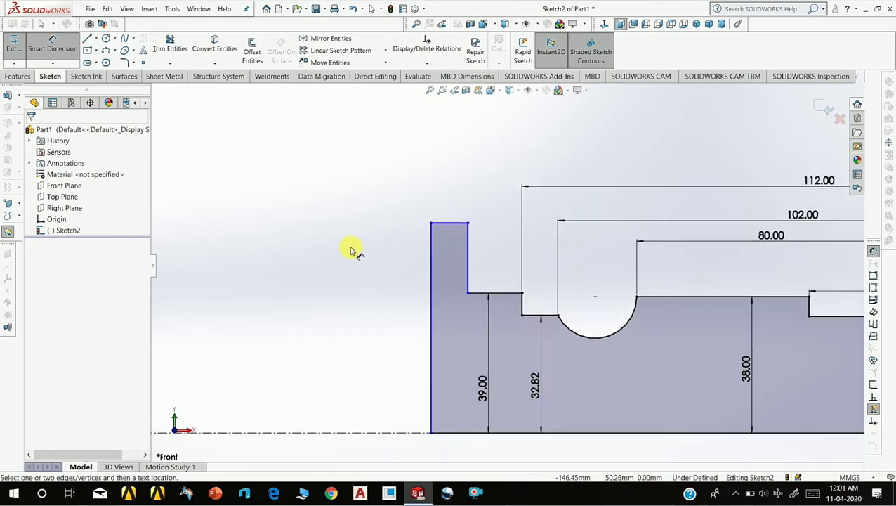
pyautogui.scroll(-1, 380, 266)
pyautogui.scroll(1, 494, 267)
pyautogui.scroll(1, 493, 267)
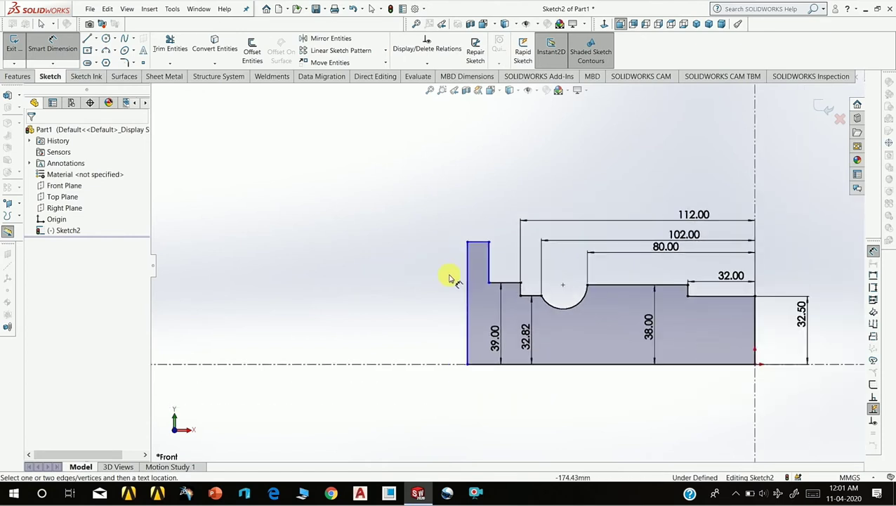
pyautogui.click(756, 190)
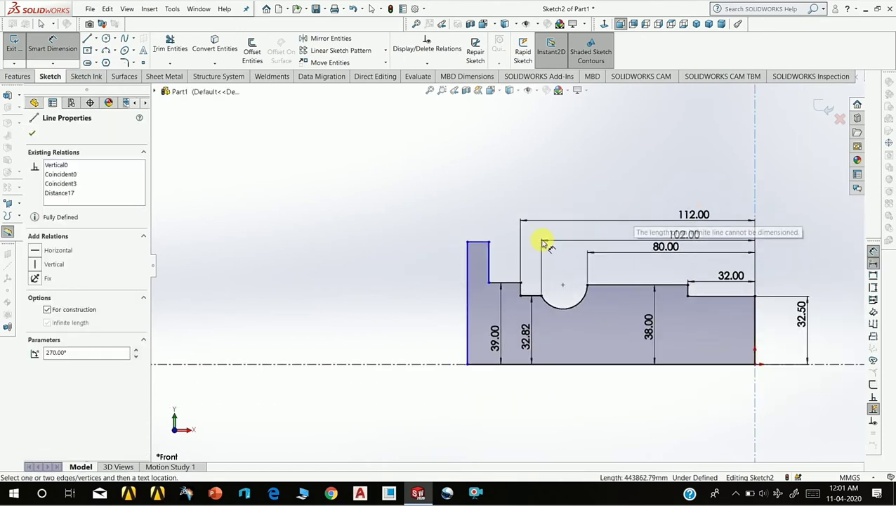
pyautogui.click(492, 265)
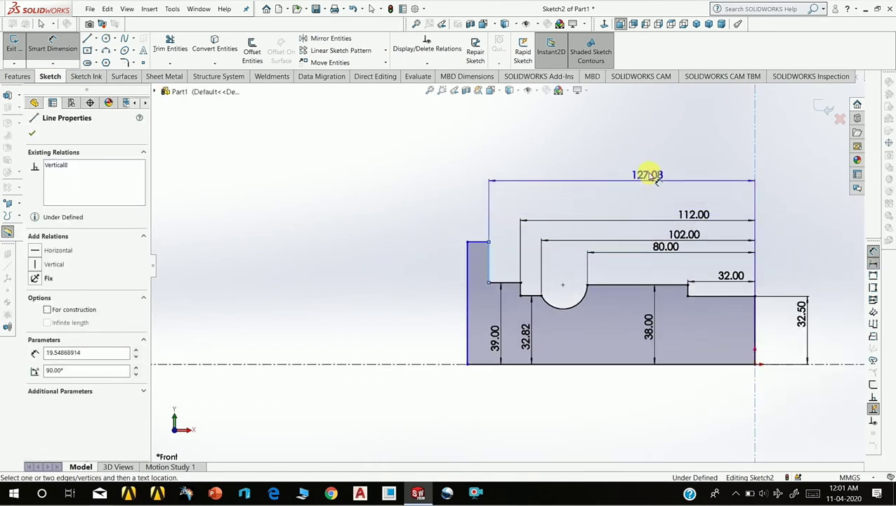
pyautogui.click(642, 177)
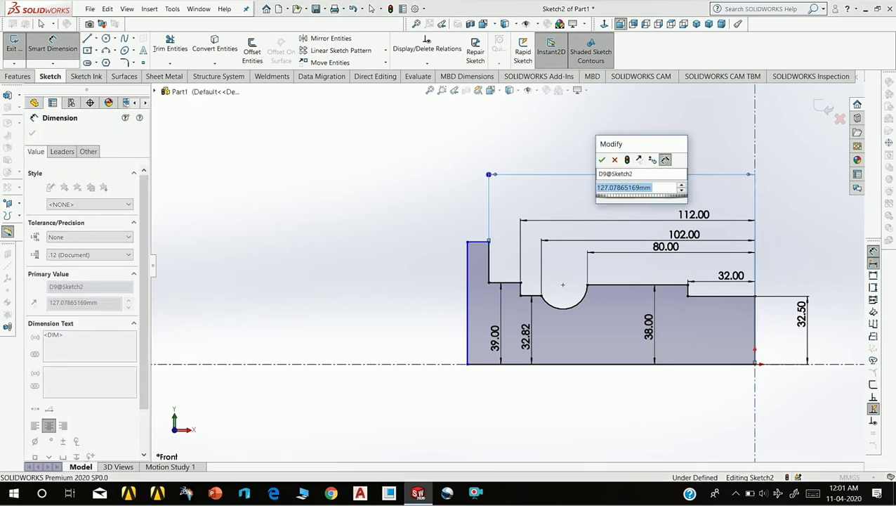
pyautogui.write('18')
pyautogui.write('8')
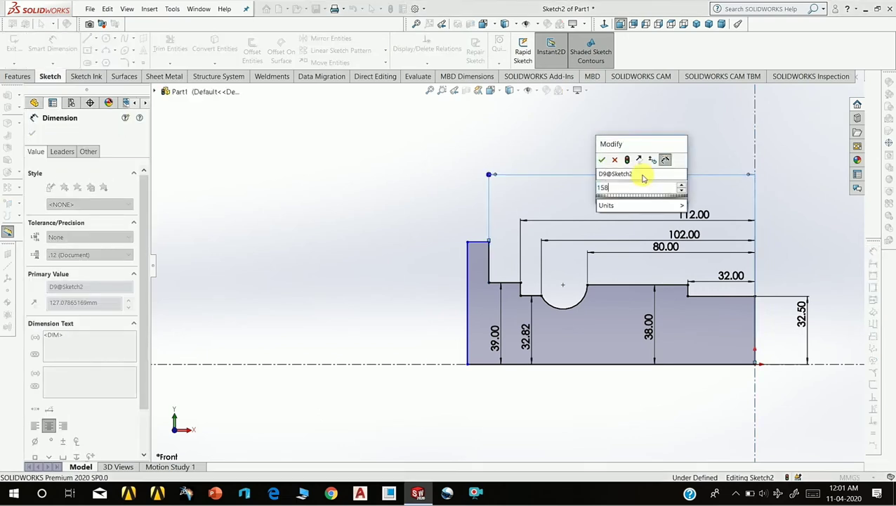
pyautogui.press('Return')
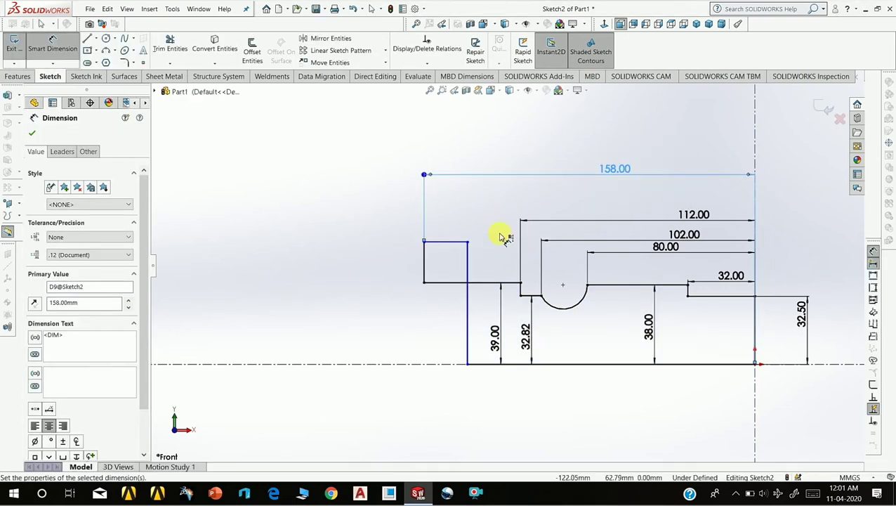
pyautogui.click(487, 244)
pyautogui.press('Escape')
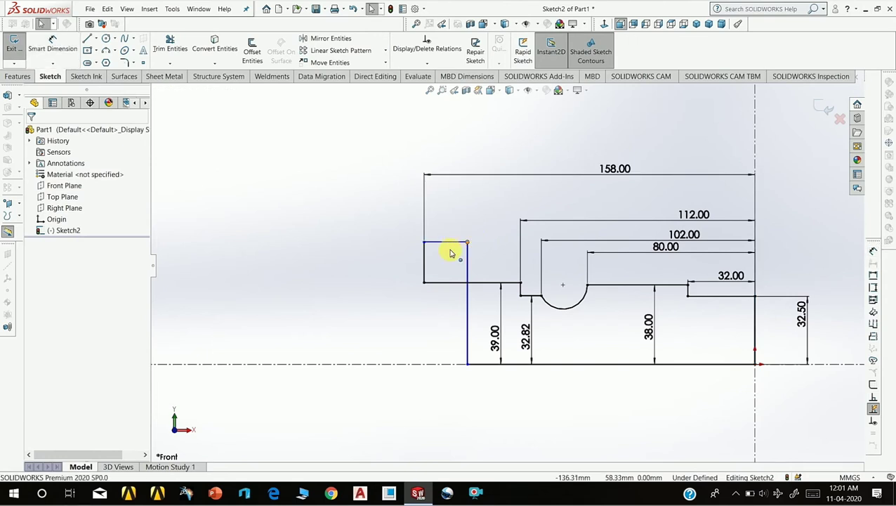
pyautogui.moveTo(467, 242); pyautogui.dragTo(356, 269)
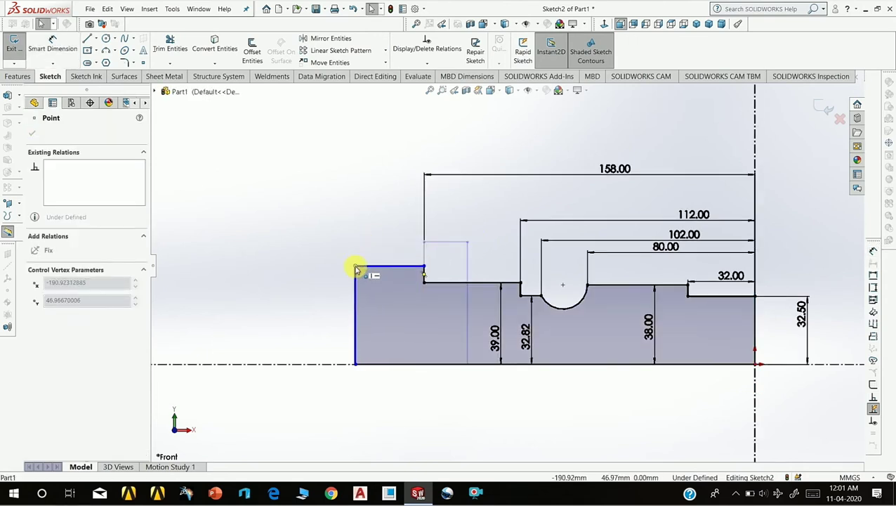
pyautogui.click(354, 220)
# Set the left collar's width to 5 mm.
pyautogui.click(68, 45)
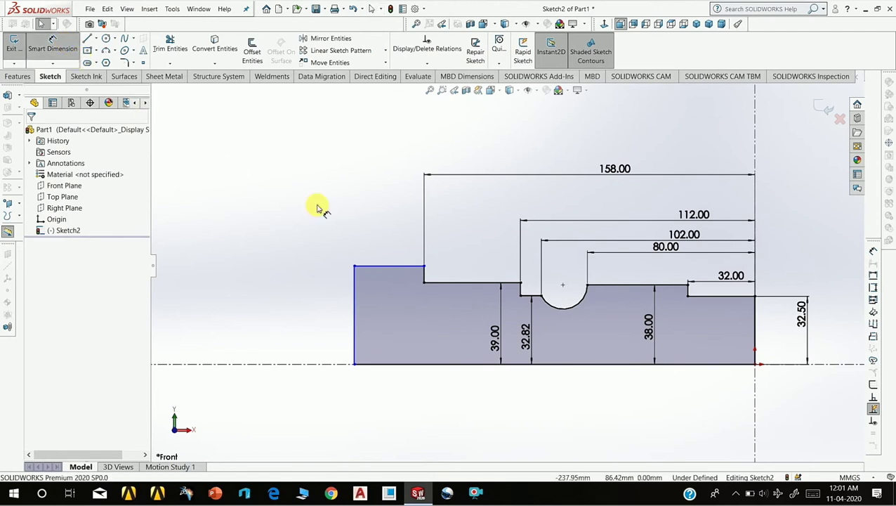
pyautogui.click(388, 266)
pyautogui.click(394, 238)
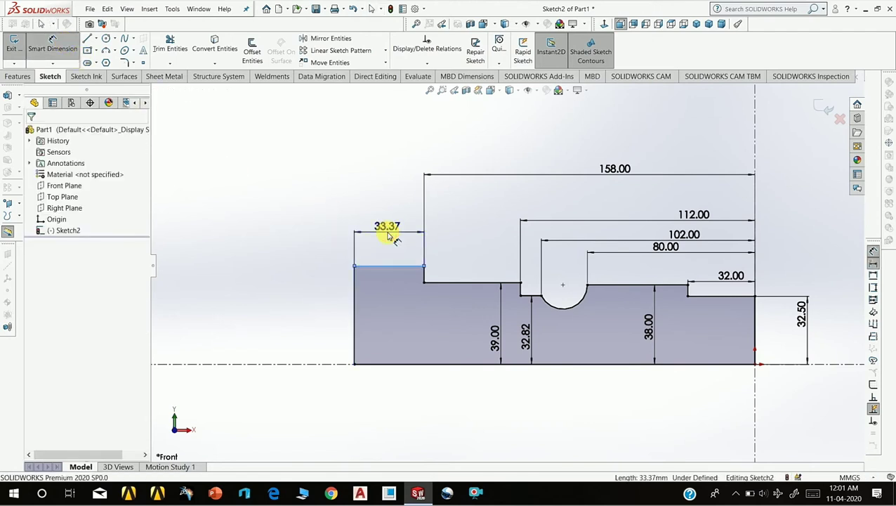
pyautogui.write('5')
pyautogui.press('Return')
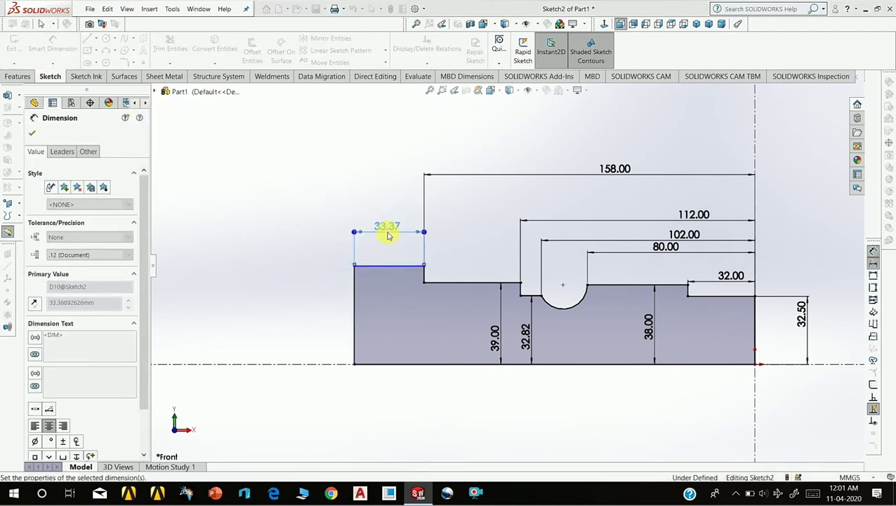
pyautogui.press('Escape')
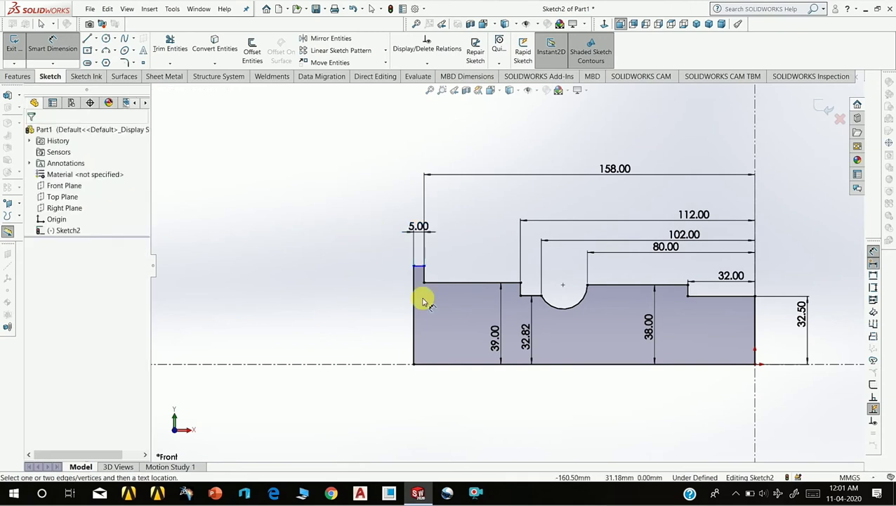
# Set the left collar's height to 45 mm, fully defining the sketch.
pyautogui.scroll(-2, 423, 293)
pyautogui.click(416, 301)
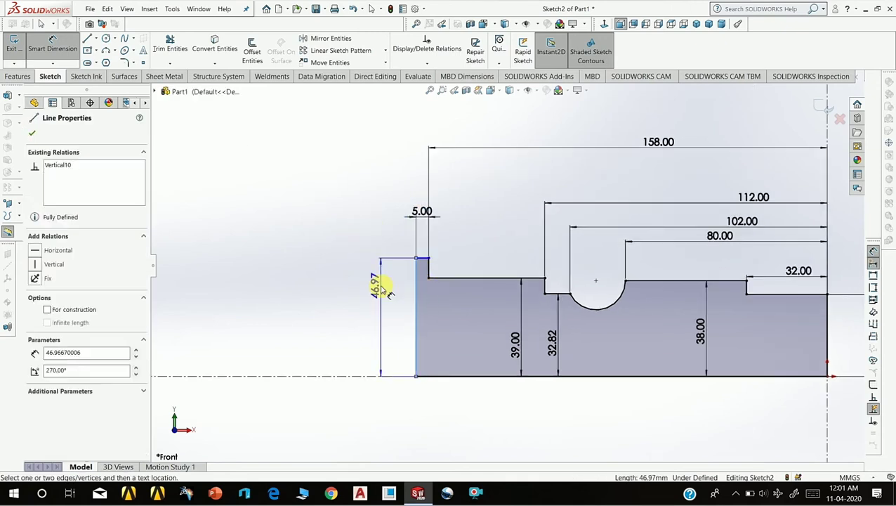
pyautogui.click(383, 289)
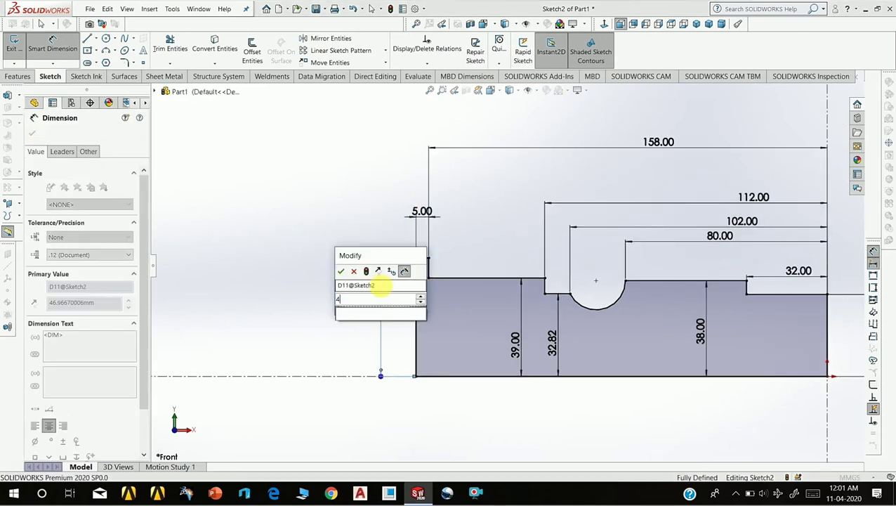
pyautogui.write('45')
pyautogui.press('Return')
pyautogui.press('Escape')
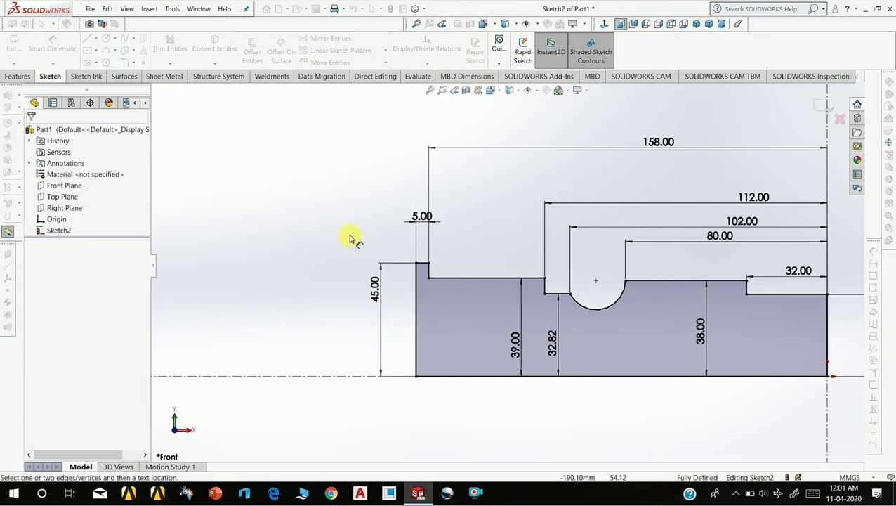
pyautogui.scroll(2, 352, 232)
pyautogui.scroll(1, 490, 286)
pyautogui.scroll(1, 566, 290)
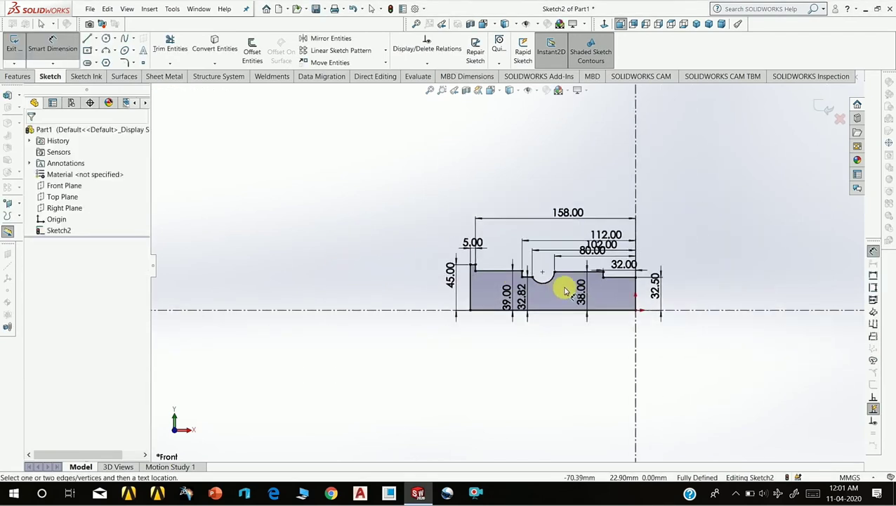
pyautogui.scroll(-2, 566, 292)
pyautogui.scroll(-2, 567, 290)
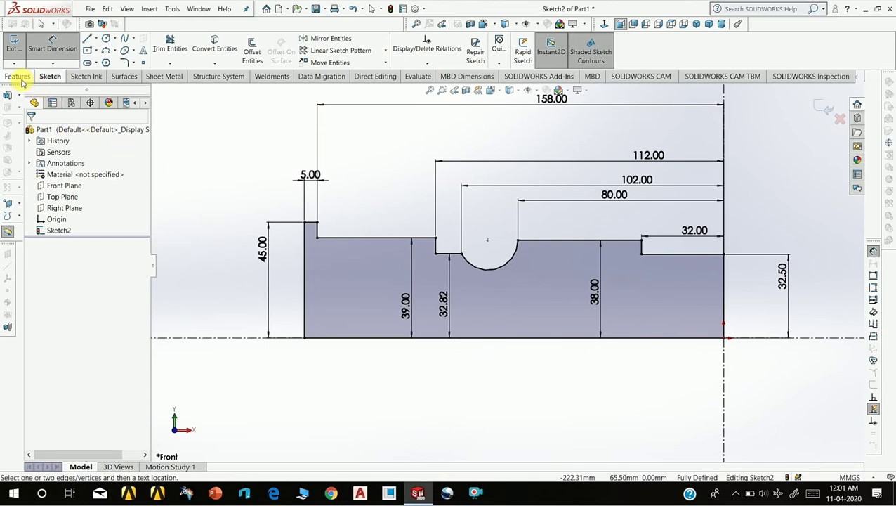
# Revolve the profile 360° about the bottom centerline (Line2) to create the Revolve1 stepped shaft.
pyautogui.click(19, 77)
pyautogui.click(52, 57)
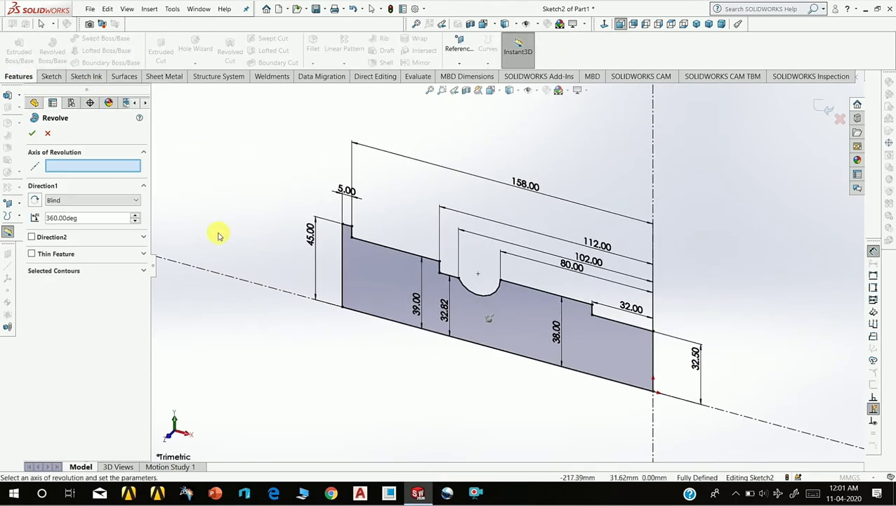
pyautogui.click(207, 271)
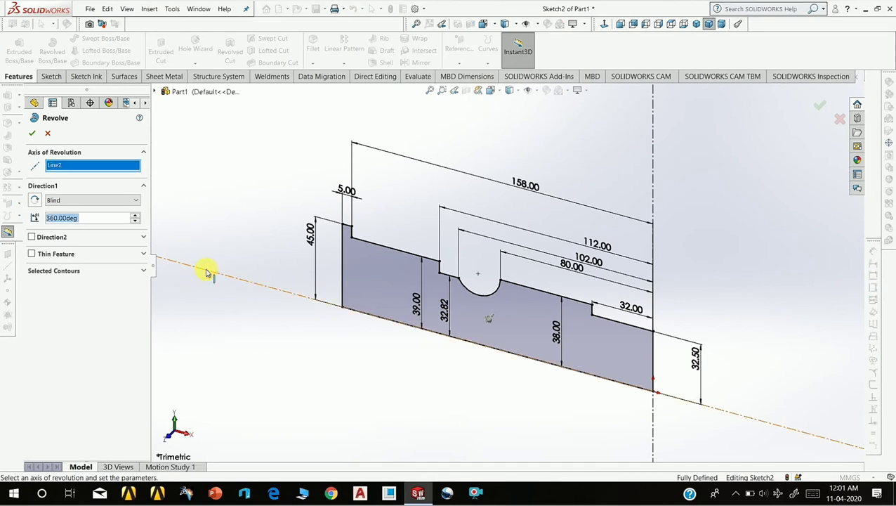
pyautogui.click(32, 134)
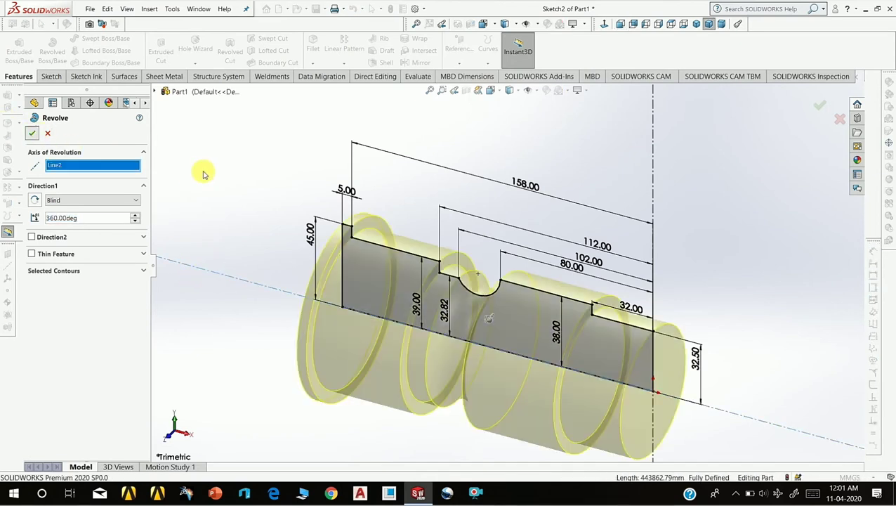
pyautogui.scroll(3, 330, 189)
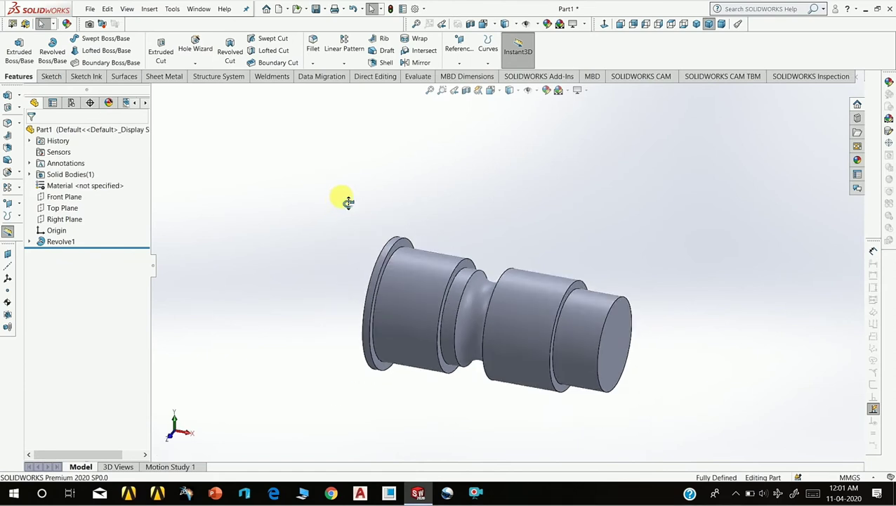
pyautogui.moveTo(344, 200); pyautogui.dragTo(405, 198, button='middle')
pyautogui.scroll(-2, 415, 238)
pyautogui.scroll(3, 429, 330)
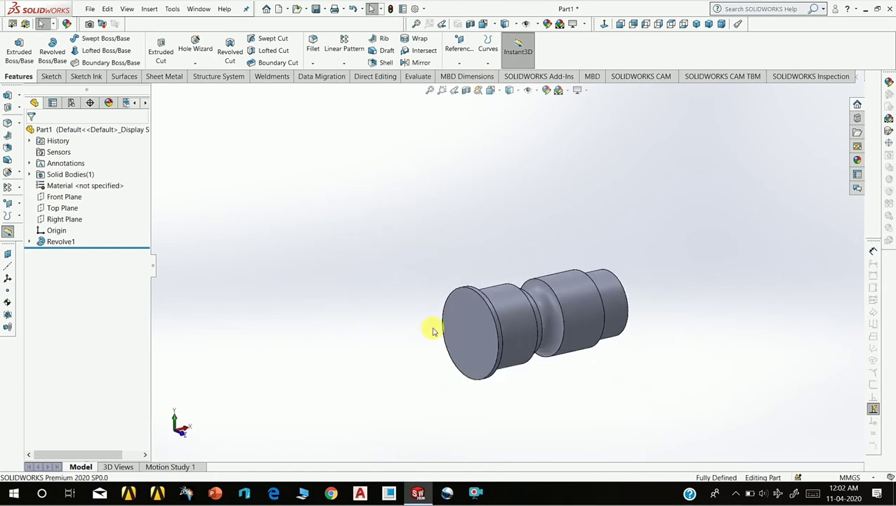
pyautogui.scroll(-3, 439, 337)
pyautogui.scroll(3, 502, 315)
# Start a new sketch on the shaft's large end face and view it normal to the screen.
pyautogui.click(504, 314)
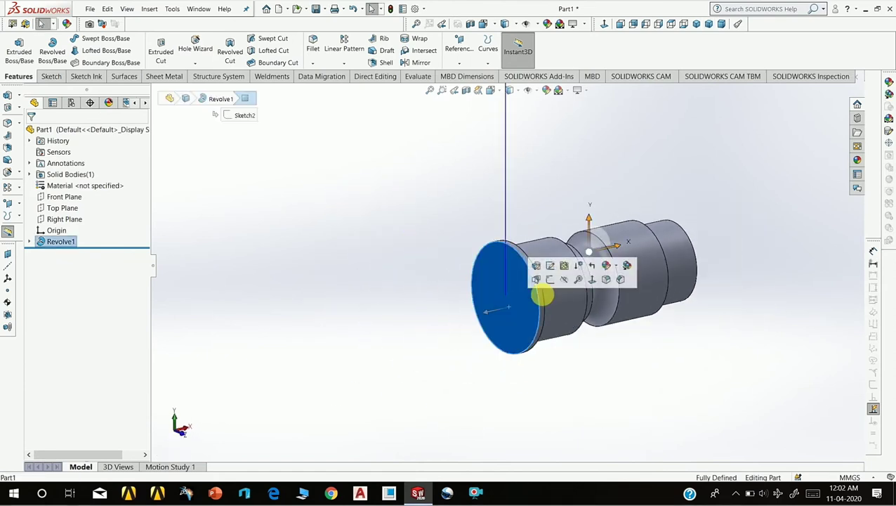
pyautogui.click(547, 281)
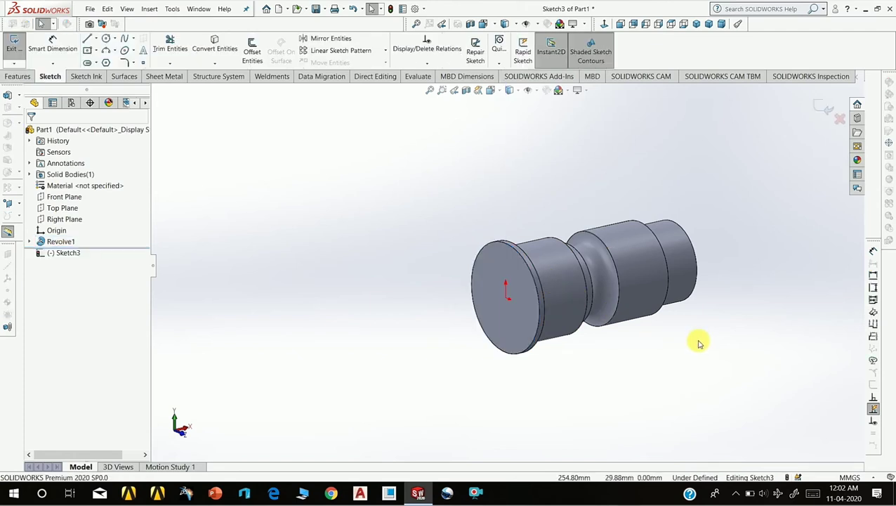
pyautogui.hotkey('ctrl', '8')
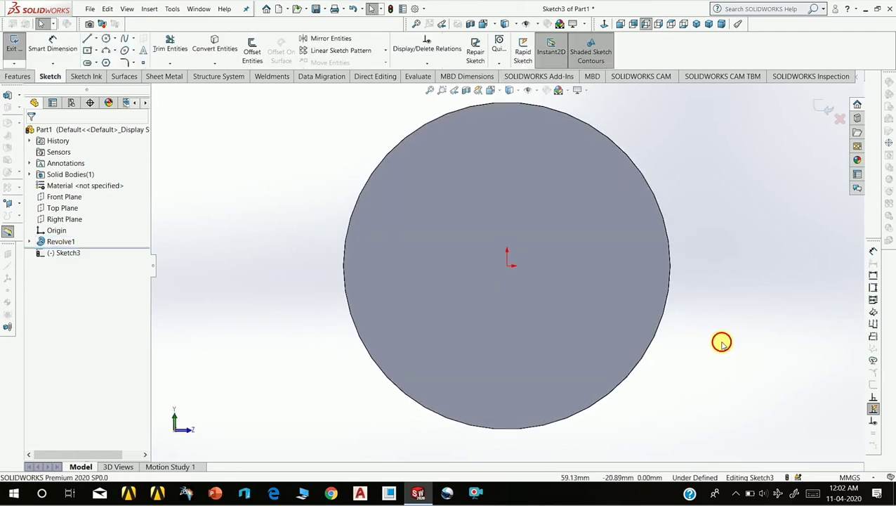
pyautogui.press('f')
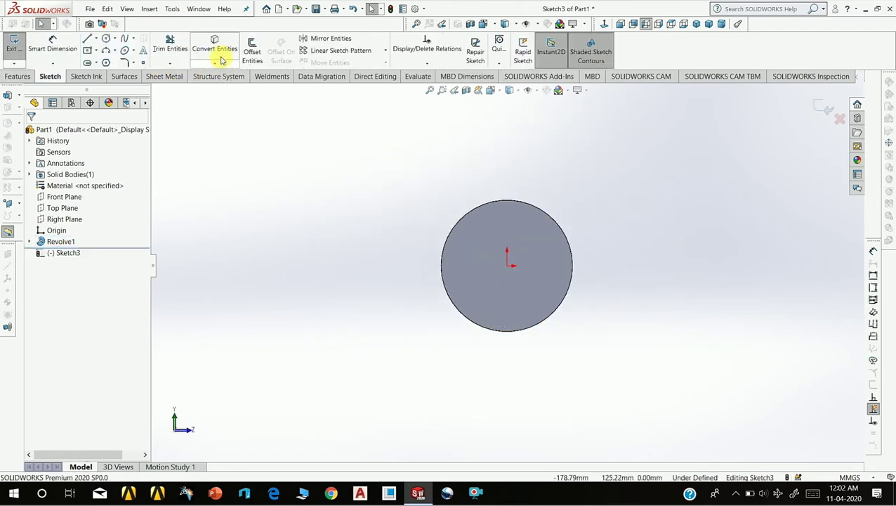
# Draw a circle centred on the origin and dimension its diameter to 100 mm.
pyautogui.click(106, 39)
pyautogui.click(508, 266)
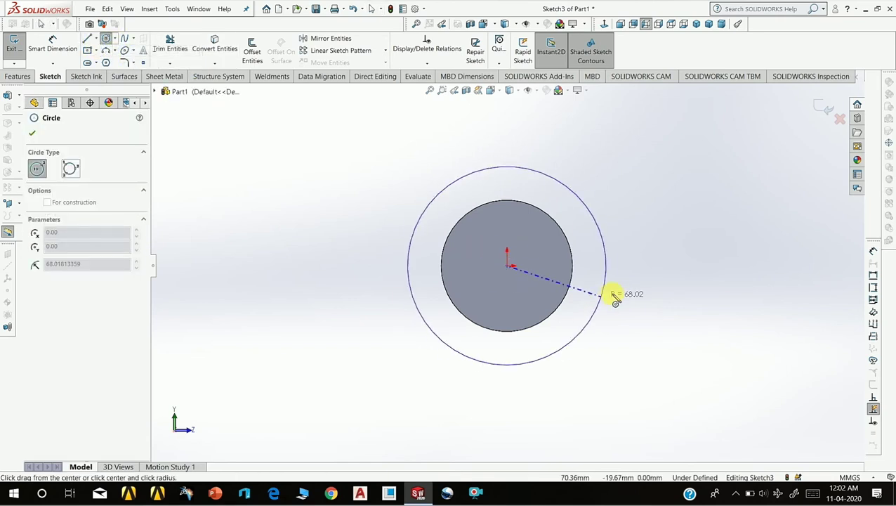
pyautogui.click(617, 292)
pyautogui.click(51, 41)
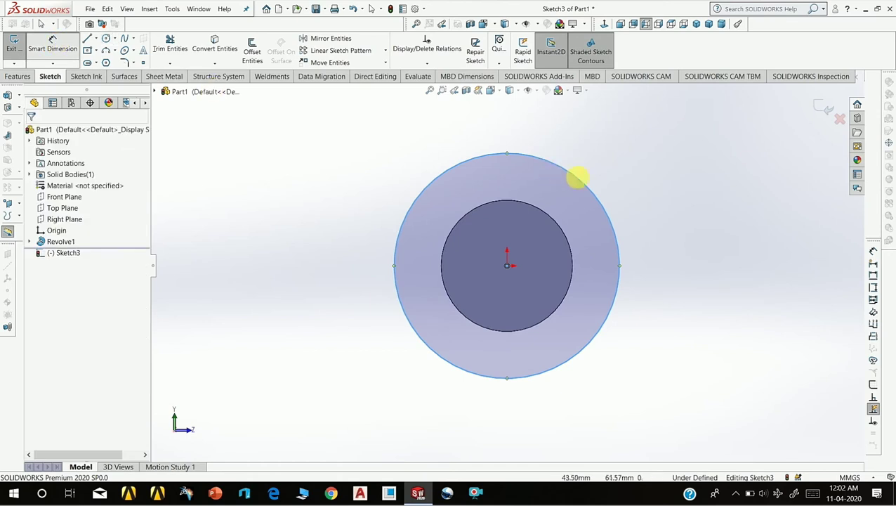
pyautogui.click(583, 180)
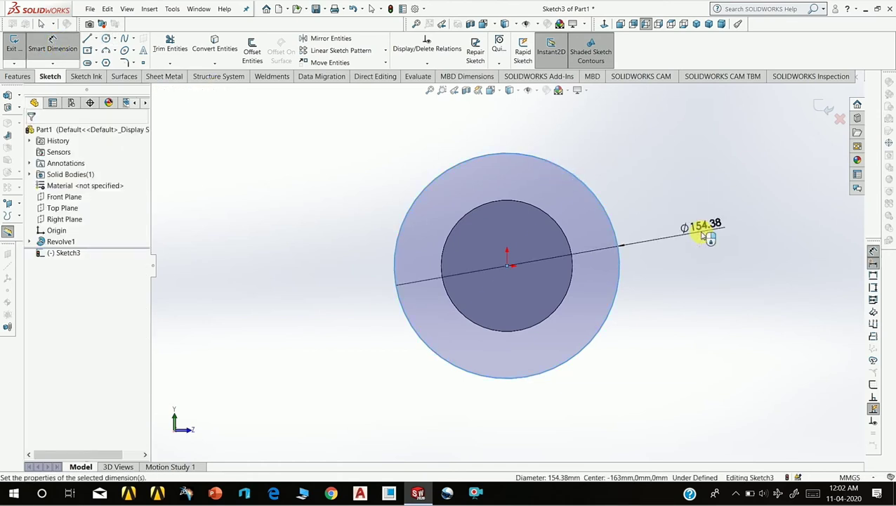
pyautogui.click(702, 236)
pyautogui.write('100')
pyautogui.press('Return')
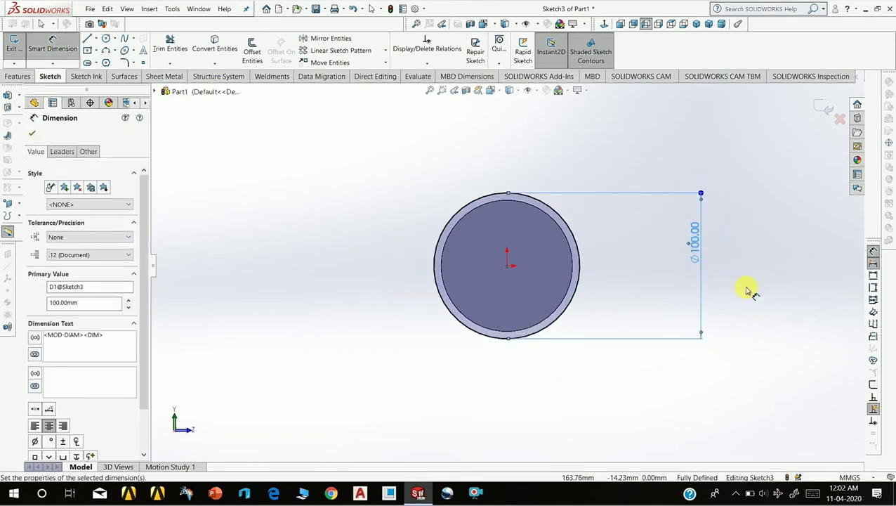
pyautogui.press('Escape')
pyautogui.scroll(-2, 523, 239)
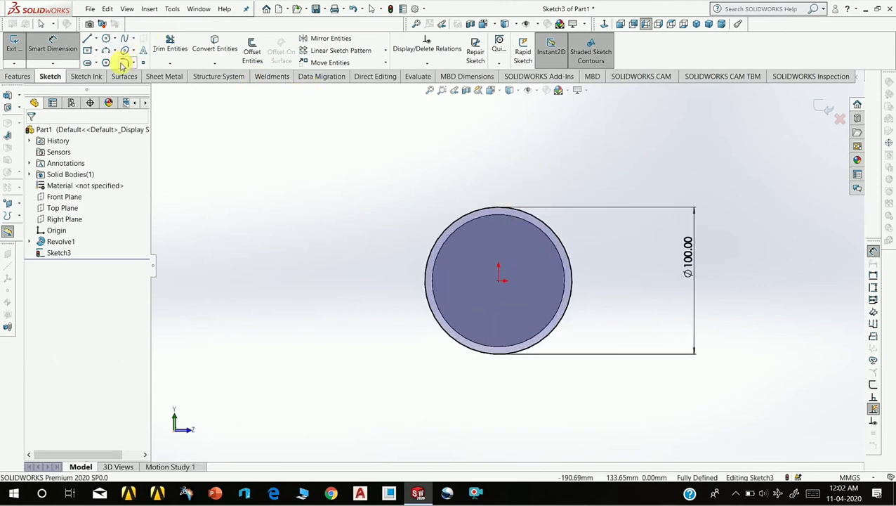
pyautogui.scroll(-2, 474, 246)
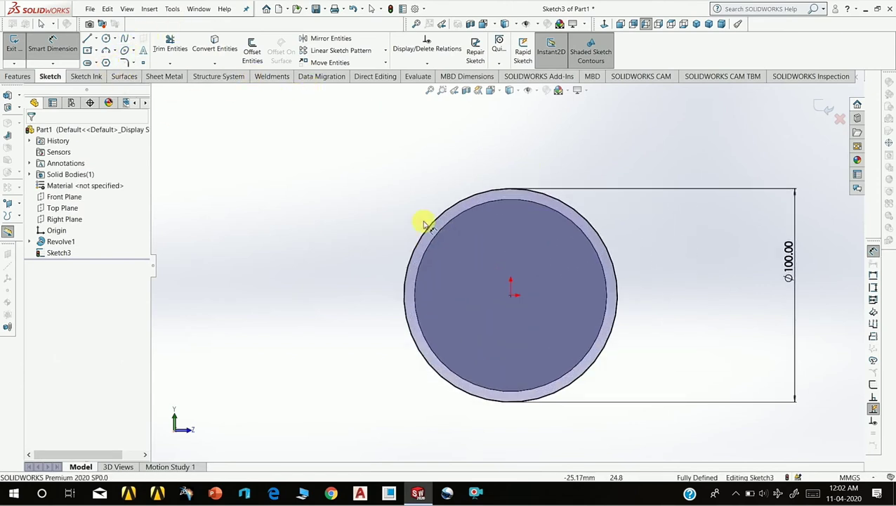
# Draw a vertical construction line from the circle centre upward past the circle.
pyautogui.click(97, 39)
pyautogui.click(113, 63)
pyautogui.scroll(2, 519, 267)
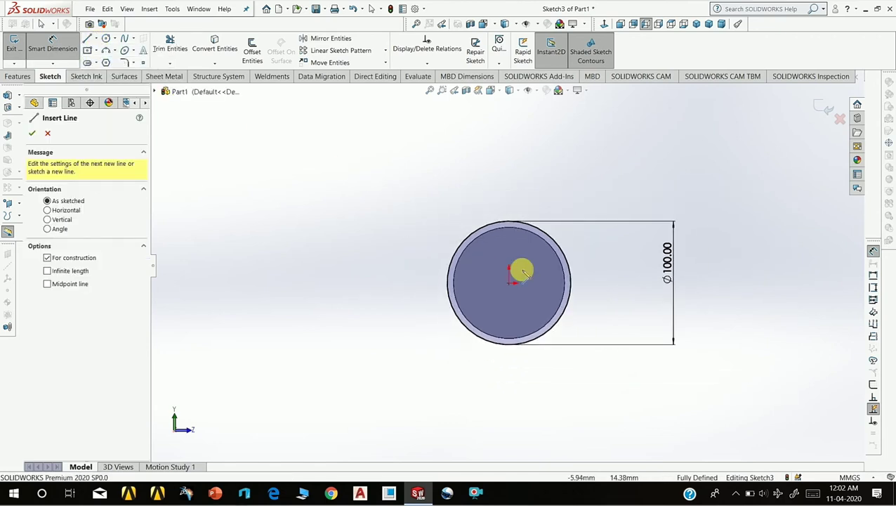
pyautogui.click(509, 282)
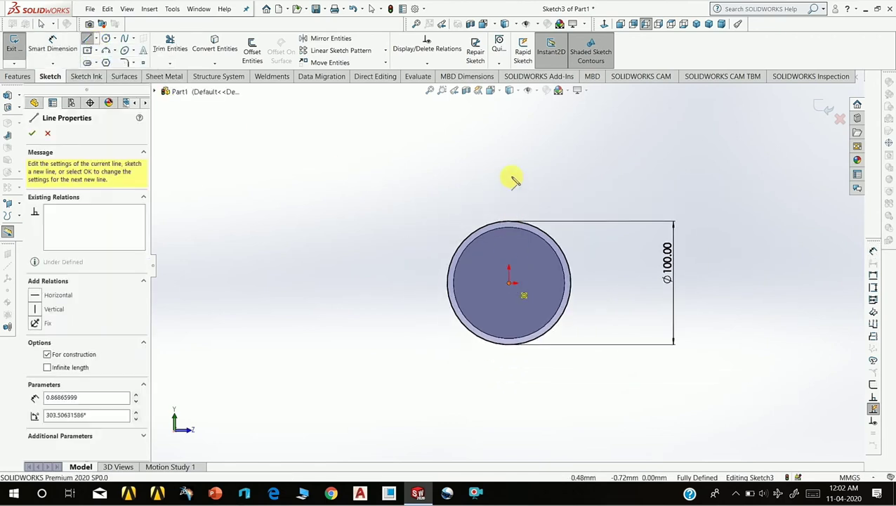
pyautogui.click(510, 135)
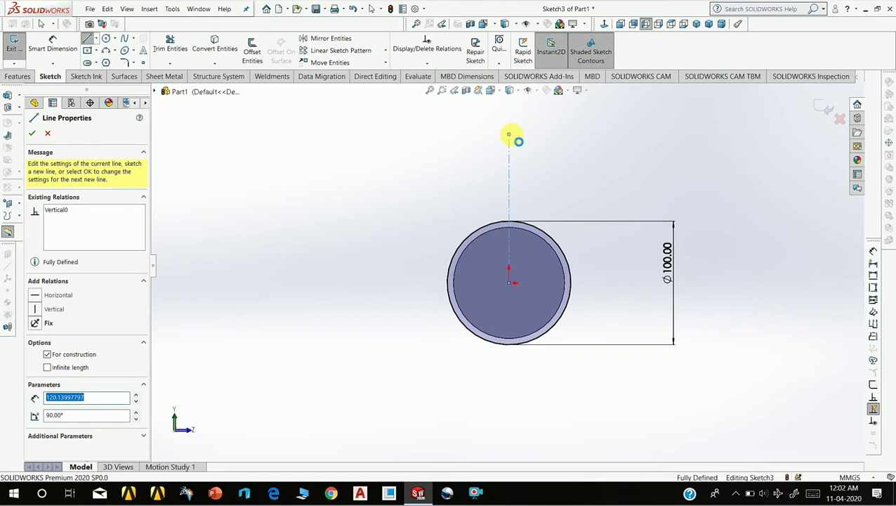
pyautogui.press('Escape')
# Draw a short horizontal midpoint line centred on the construction line above the shaft.
pyautogui.click(97, 40)
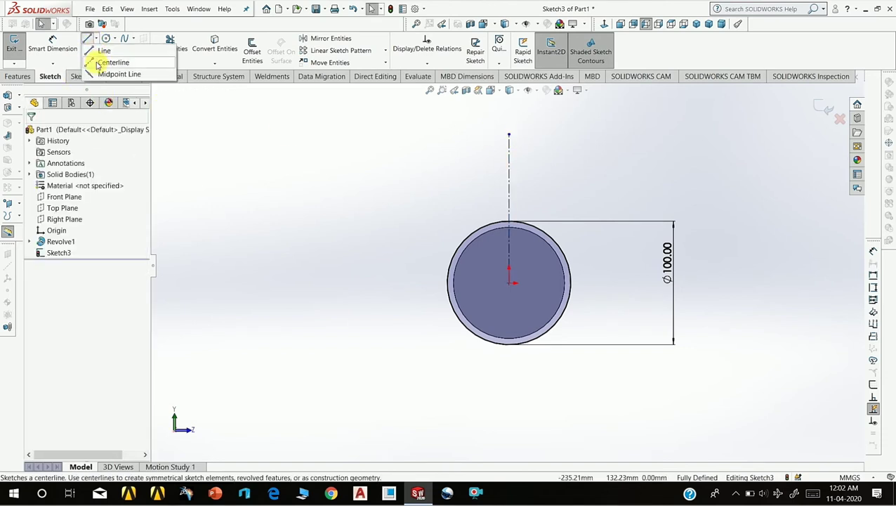
pyautogui.click(90, 74)
pyautogui.scroll(-1, 524, 203)
pyautogui.scroll(-1, 506, 200)
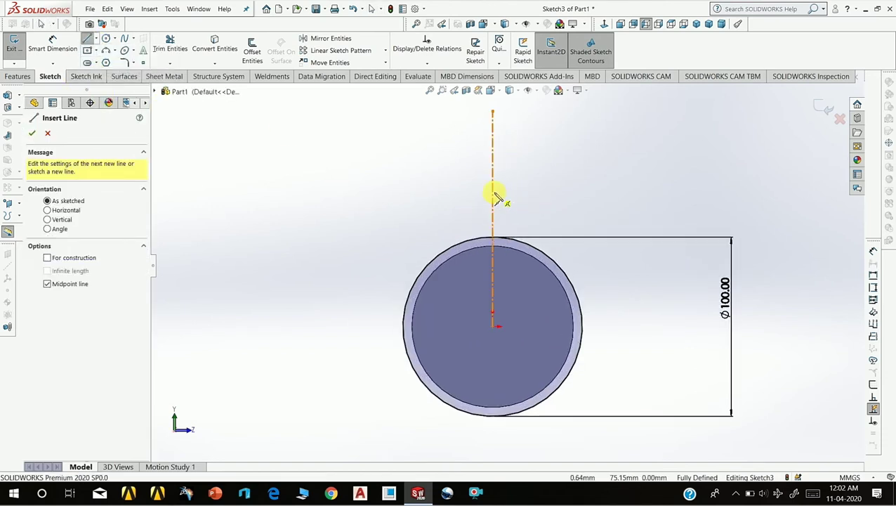
pyautogui.click(494, 194)
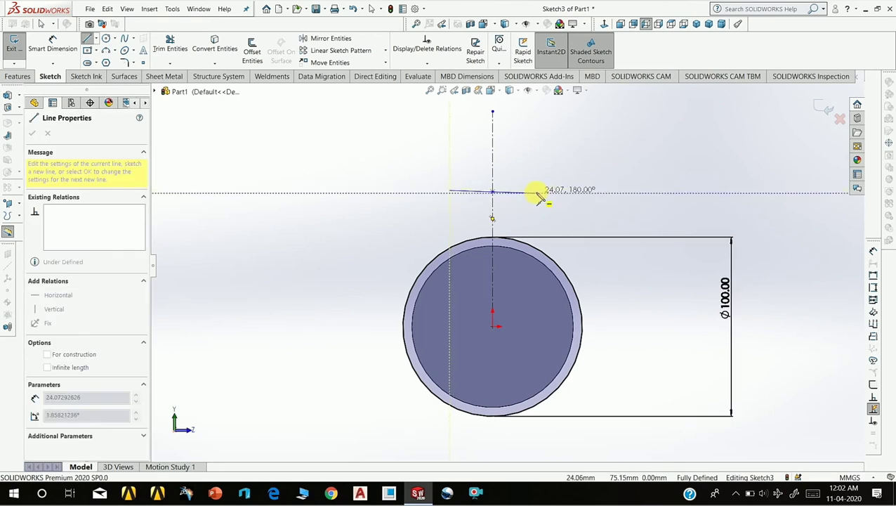
pyautogui.click(536, 191)
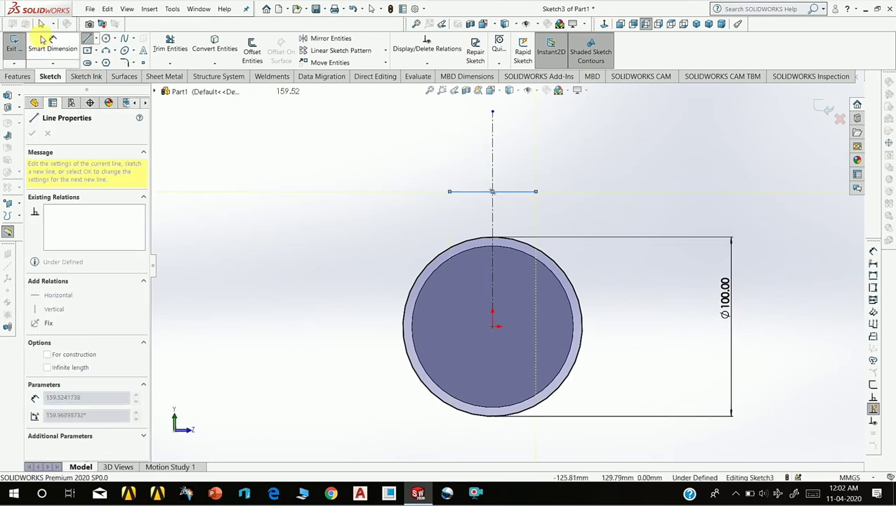
pyautogui.press('Escape')
# Dimension the short horizontal line's length to 15 mm.
pyautogui.press('d')
pyautogui.click(471, 191)
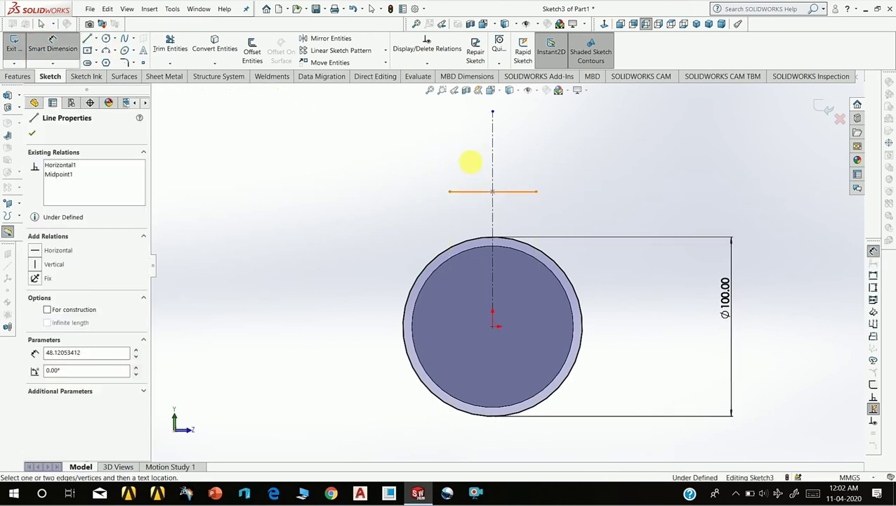
pyautogui.click(471, 163)
pyautogui.write('15')
pyautogui.press('Return')
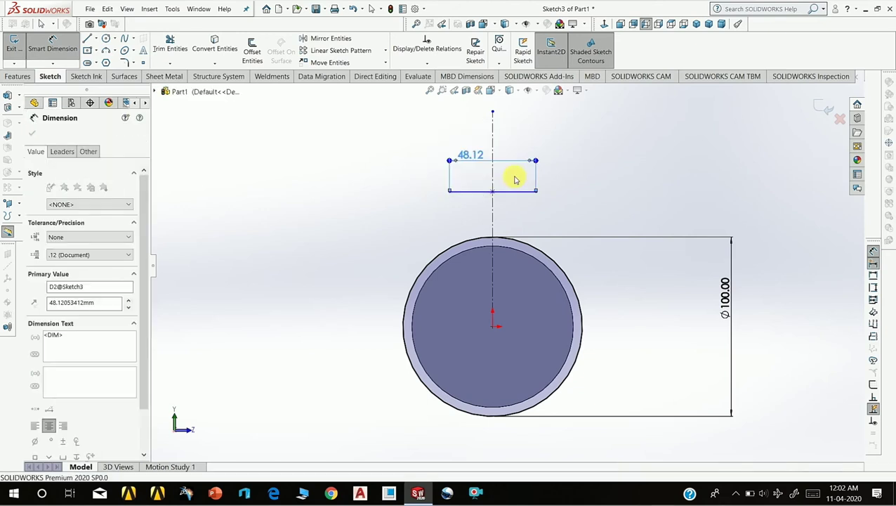
pyautogui.click(557, 201)
pyautogui.scroll(-1, 555, 200)
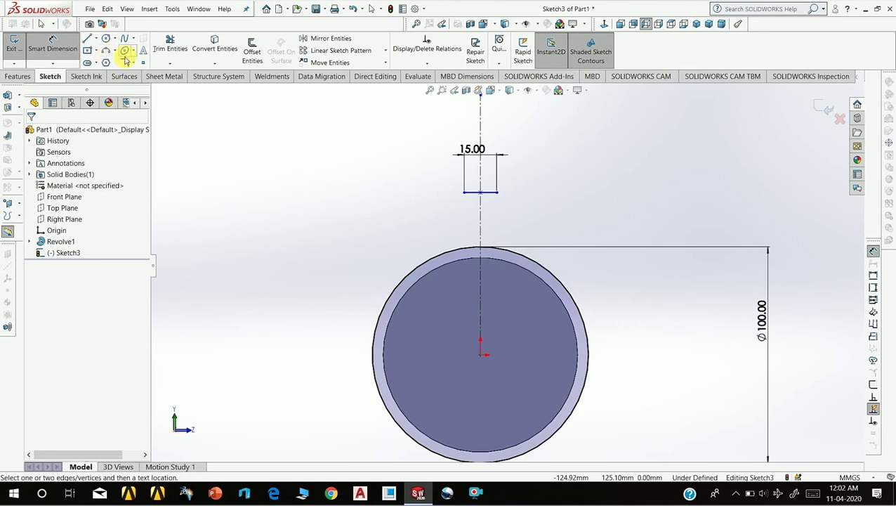
pyautogui.scroll(-1, 490, 196)
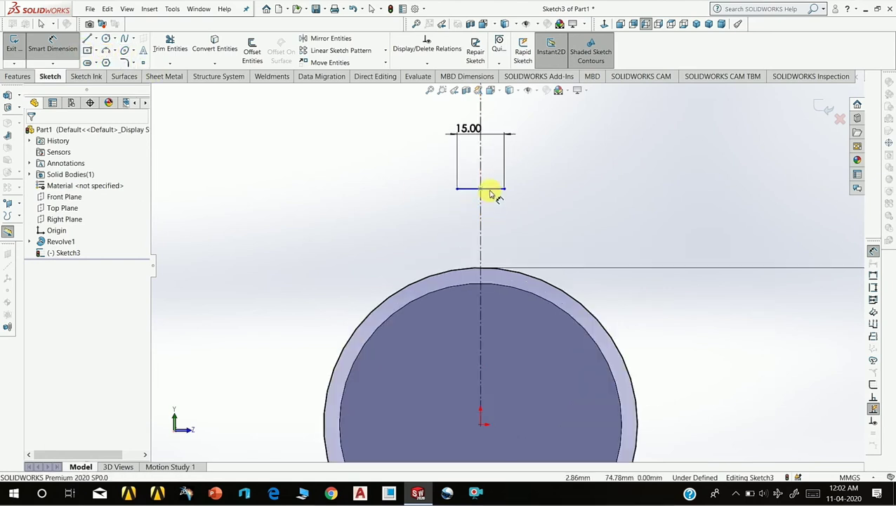
# Dimension the short line's height to 85 mm above the shaft centre.
pyautogui.click(490, 190)
pyautogui.scroll(3, 490, 193)
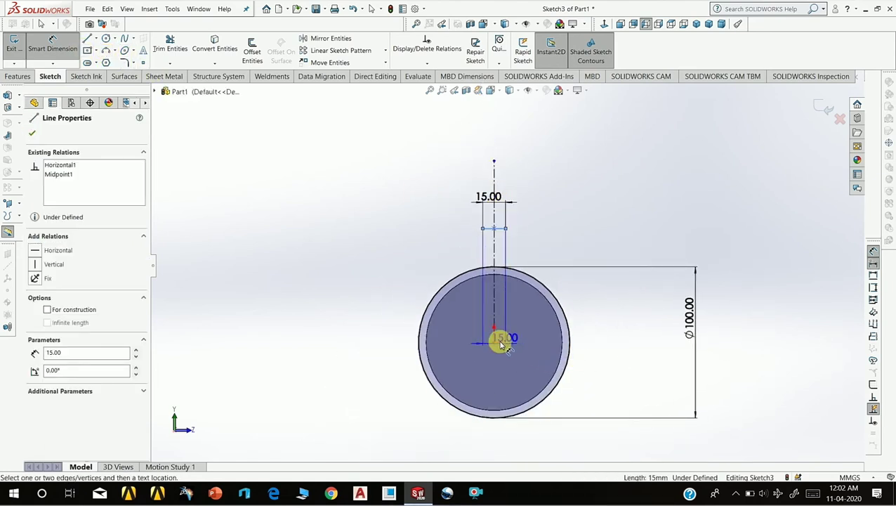
pyautogui.click(495, 342)
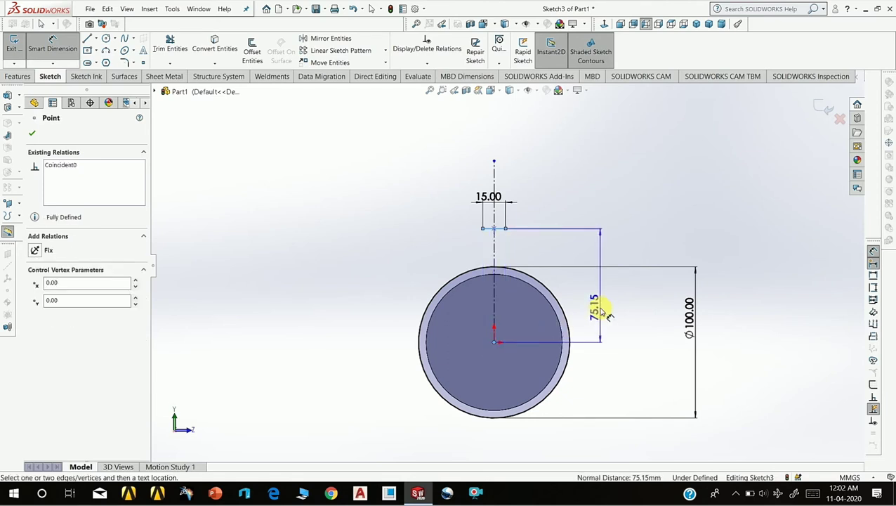
pyautogui.click(601, 309)
pyautogui.write('85')
pyautogui.press('Return')
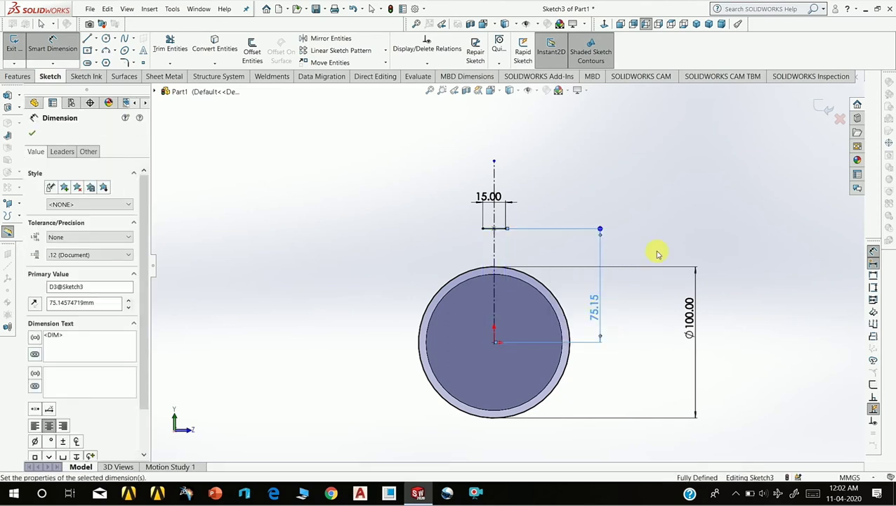
pyautogui.press('Escape')
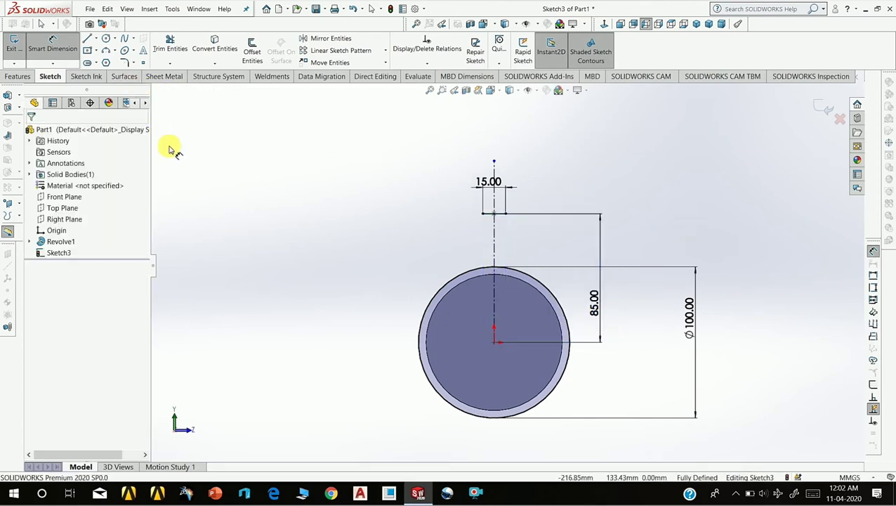
# Draw a three-point arc from the line's left end down to the outer circle.
pyautogui.click(107, 53)
pyautogui.scroll(-1, 491, 206)
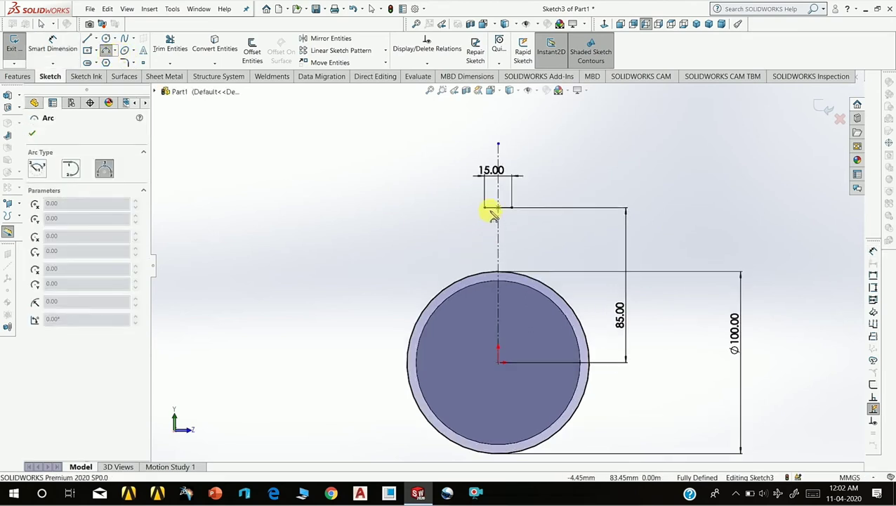
pyautogui.click(484, 208)
pyautogui.click(465, 277)
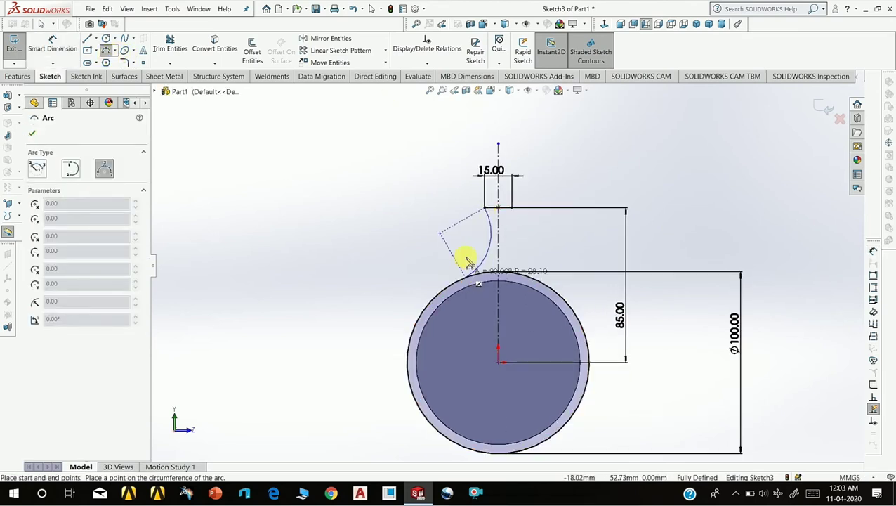
pyautogui.click(467, 255)
# Dimension the arc's lower endpoint 20 mm from the centreline.
pyautogui.click(51, 39)
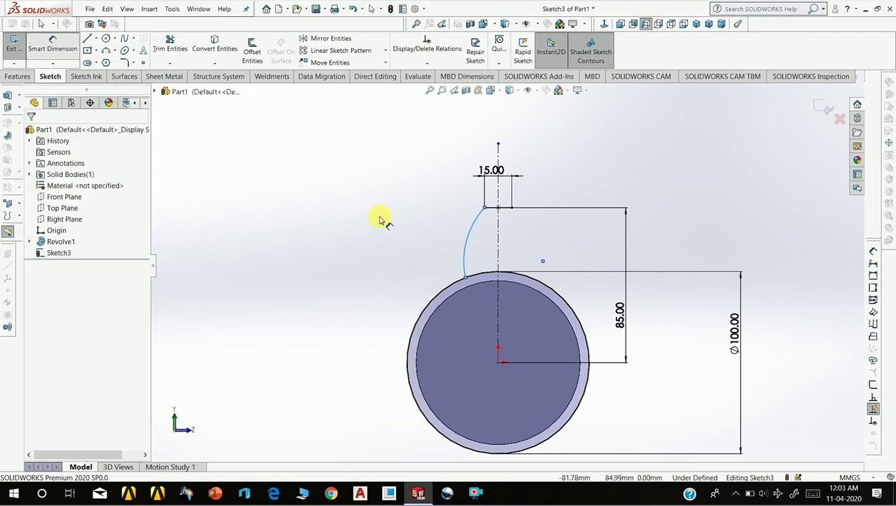
pyautogui.scroll(-2, 467, 241)
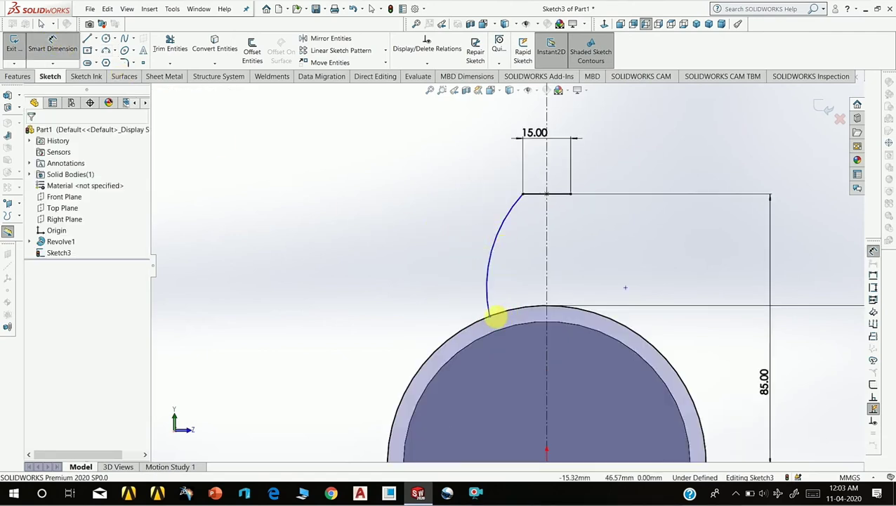
pyautogui.click(490, 317)
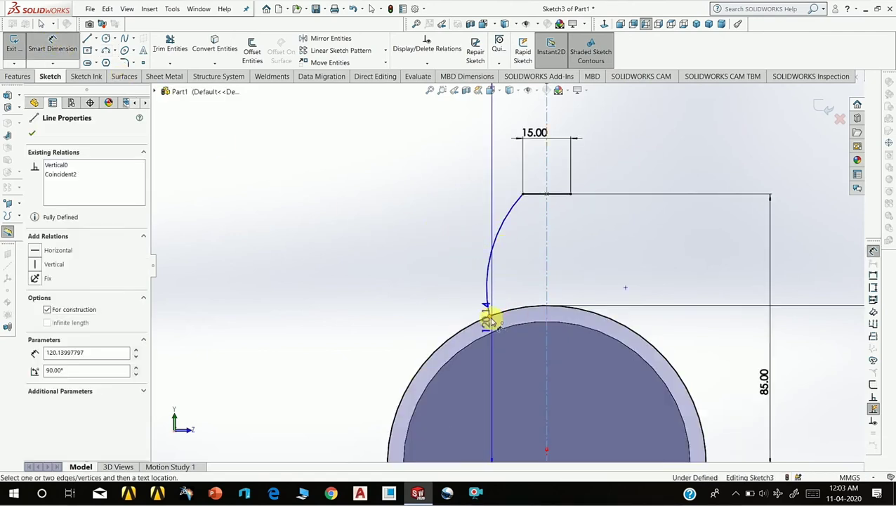
pyautogui.click(489, 315)
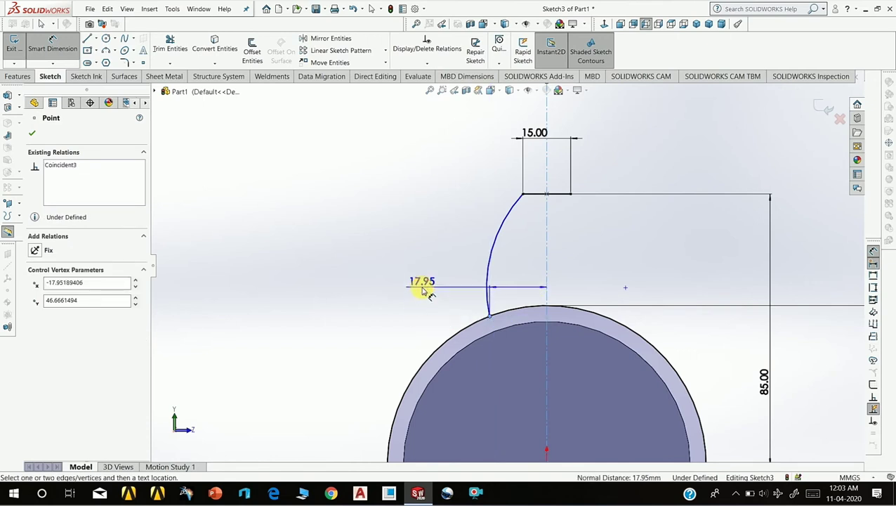
pyautogui.click(420, 286)
pyautogui.write('2')
pyautogui.press('Escape')
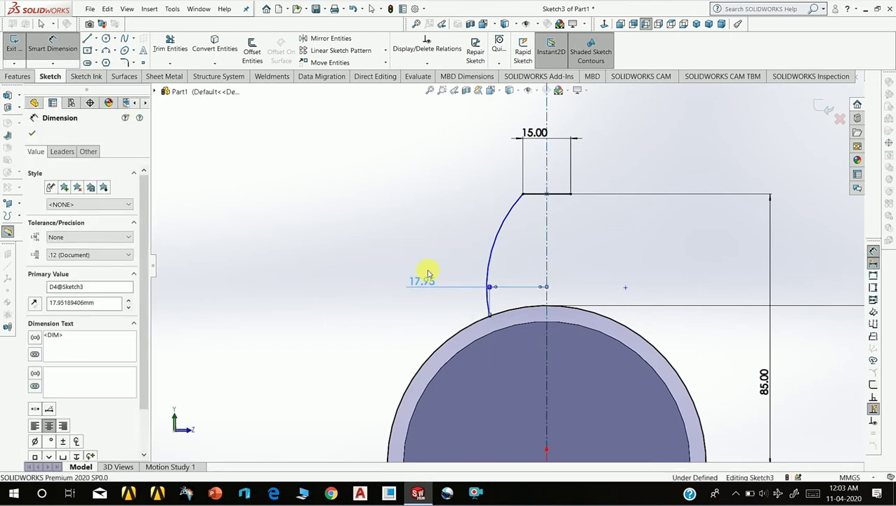
# Set the arc's radius to 65 mm.
pyautogui.click(477, 235)
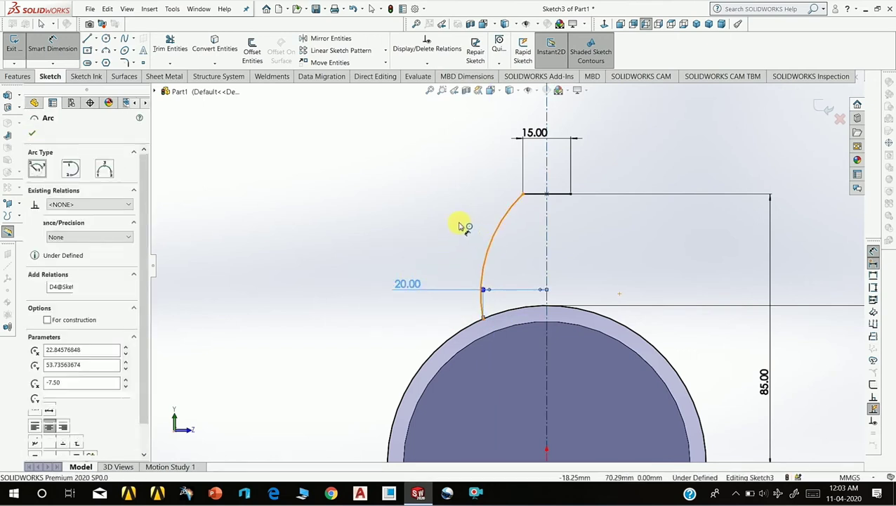
pyautogui.click(457, 217)
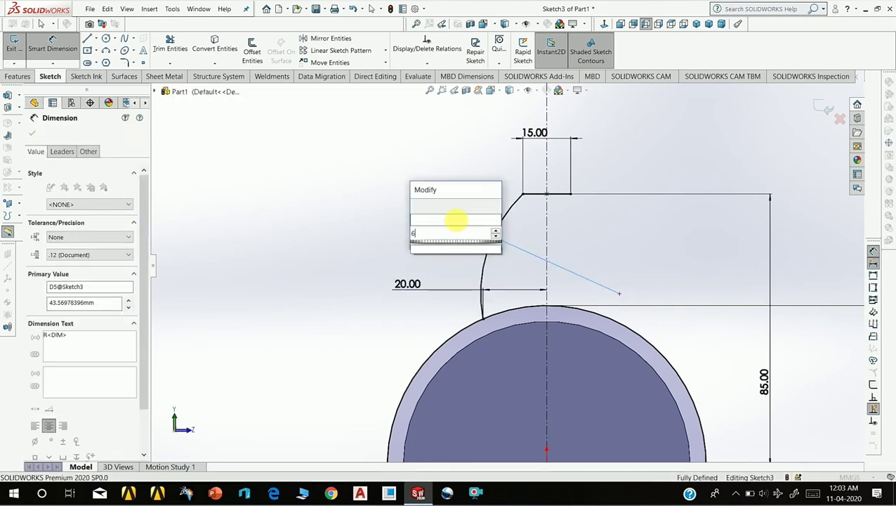
pyautogui.write('65')
pyautogui.click(411, 205)
pyautogui.press('Escape')
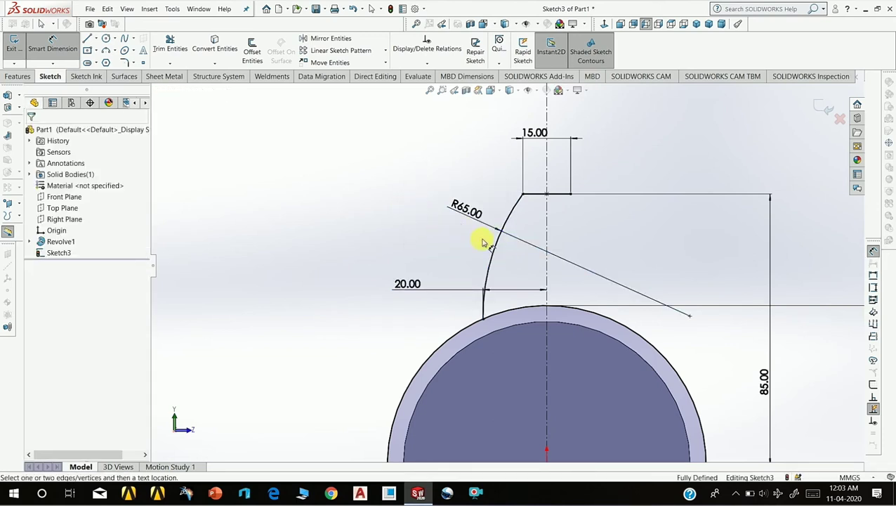
pyautogui.press('Escape')
pyautogui.click(494, 261)
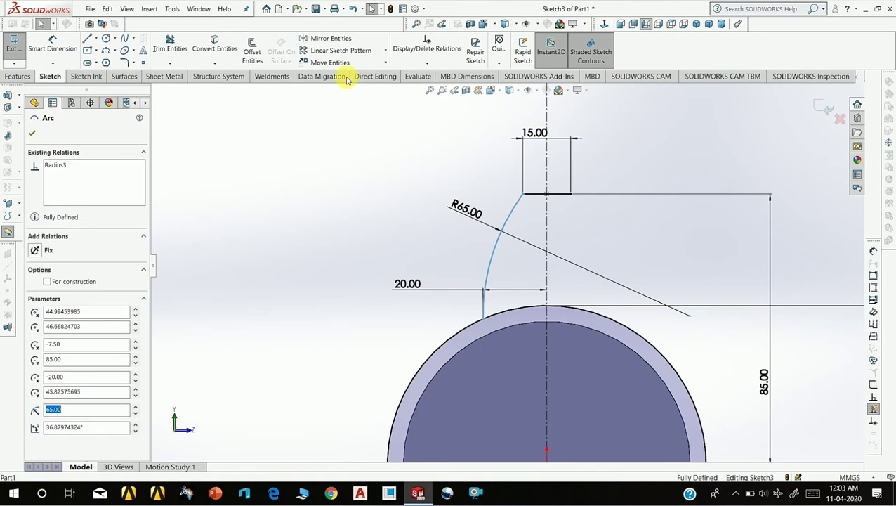
# Mirror the R65 arc about the vertical centreline to make a symmetric tooth outline.
pyautogui.click(326, 38)
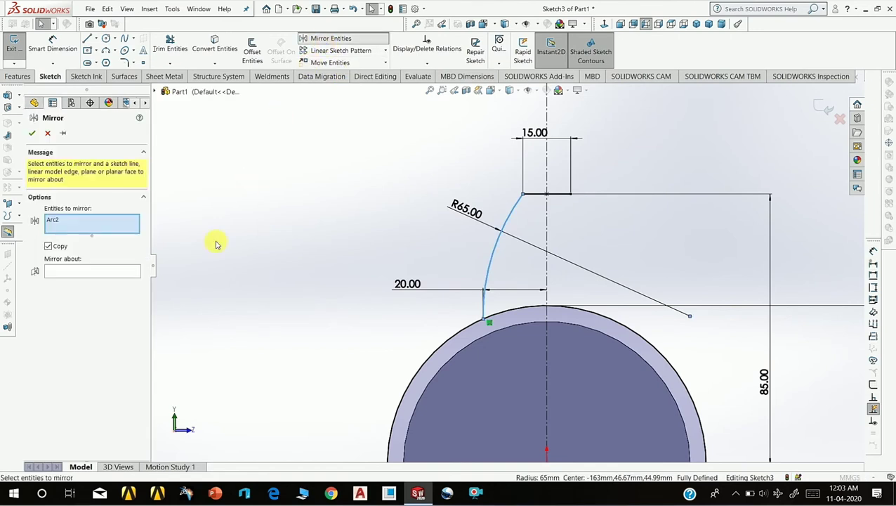
pyautogui.click(139, 272)
pyautogui.click(547, 227)
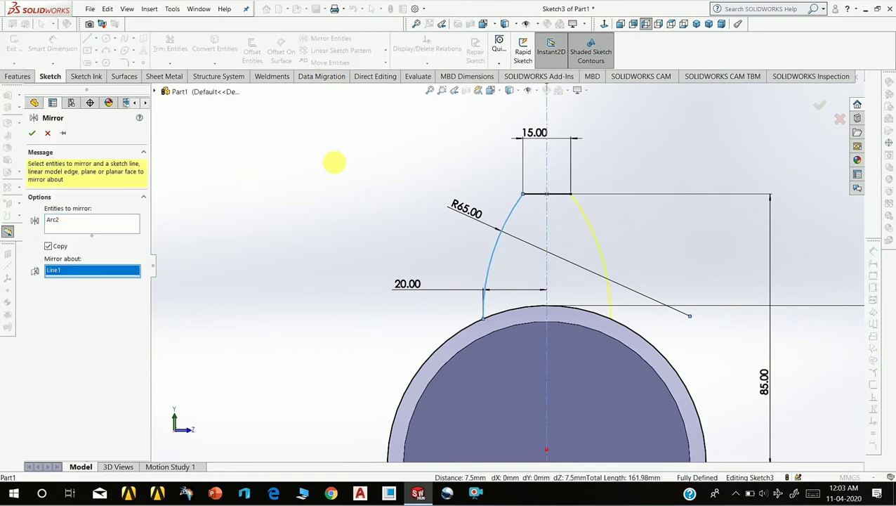
pyautogui.click(33, 134)
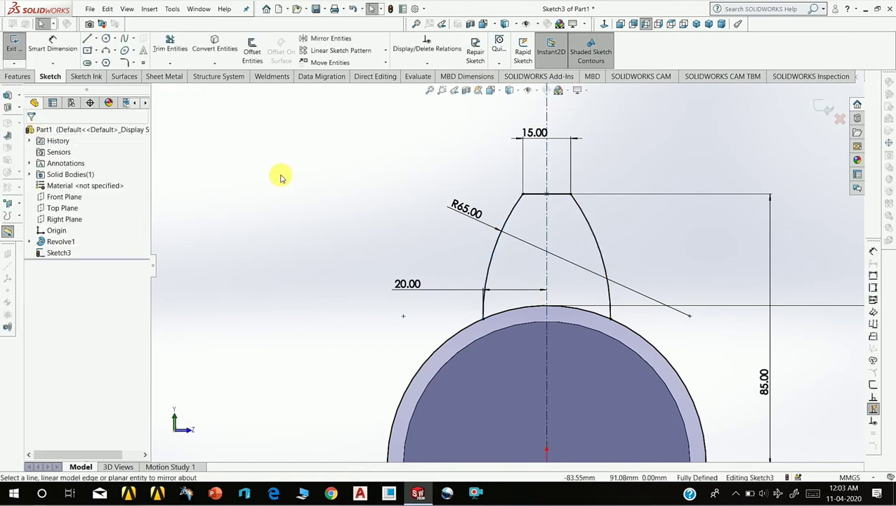
pyautogui.press('f')
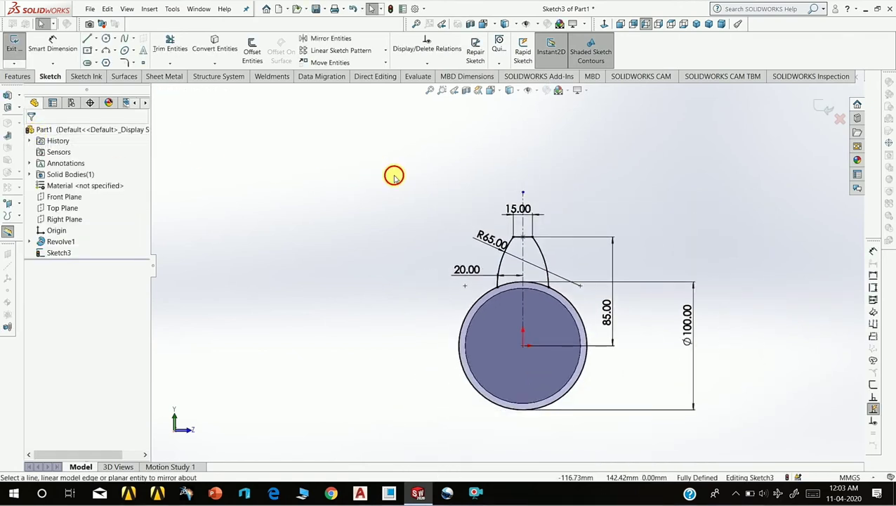
pyautogui.moveTo(373, 162); pyautogui.dragTo(596, 315)
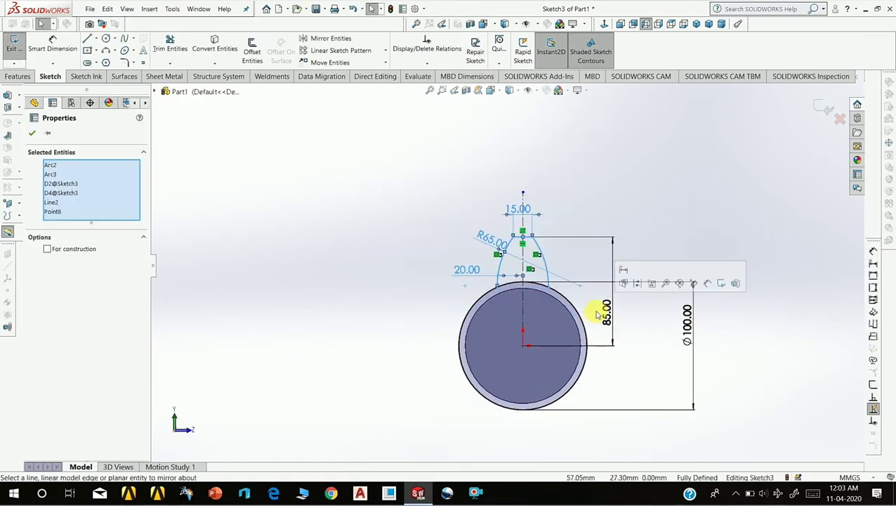
# Apply a 360° circular sketch pattern with 6 instances to the tooth outline.
pyautogui.click(385, 54)
pyautogui.click(366, 74)
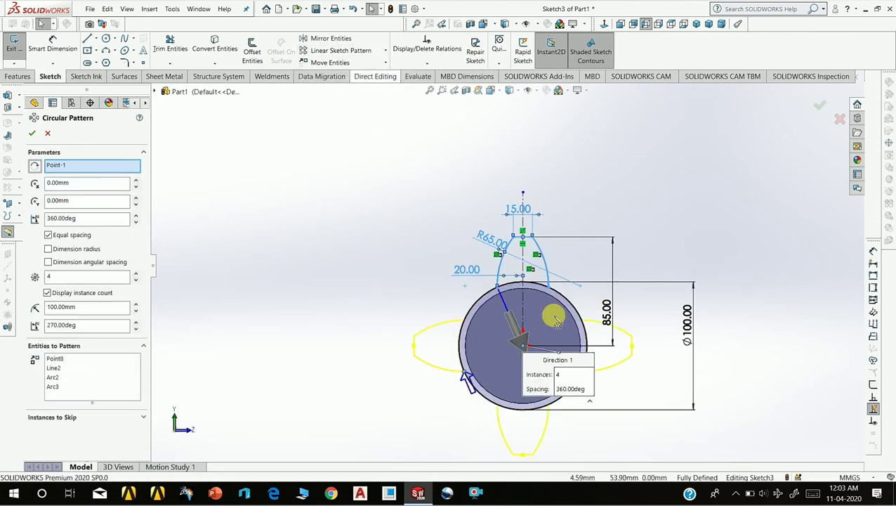
pyautogui.click(137, 273)
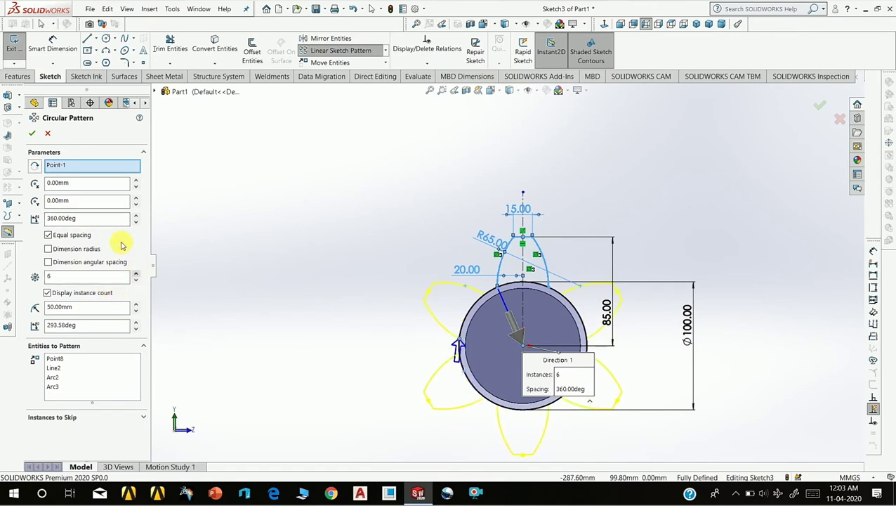
pyautogui.click(31, 133)
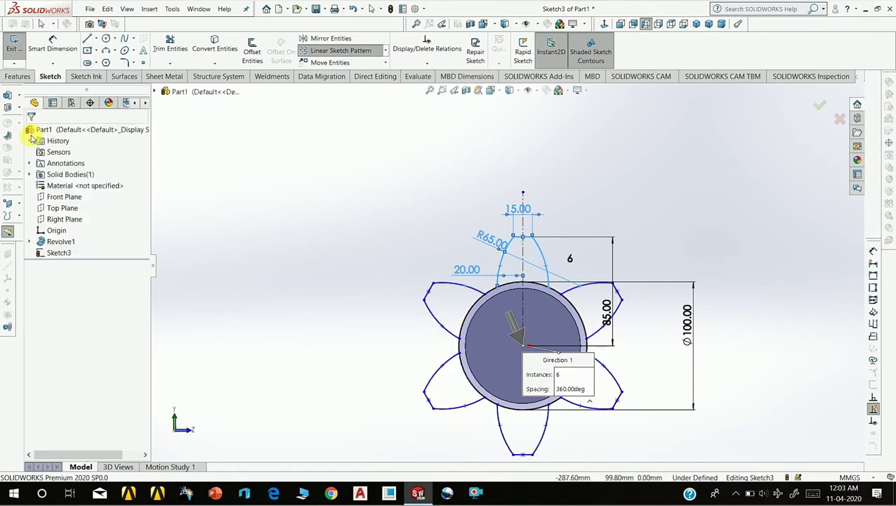
# Power-trim the outer-circle arcs between the teeth into a closed six-tooth outline and exit Sketch3.
pyautogui.click(170, 42)
pyautogui.scroll(-5, 538, 330)
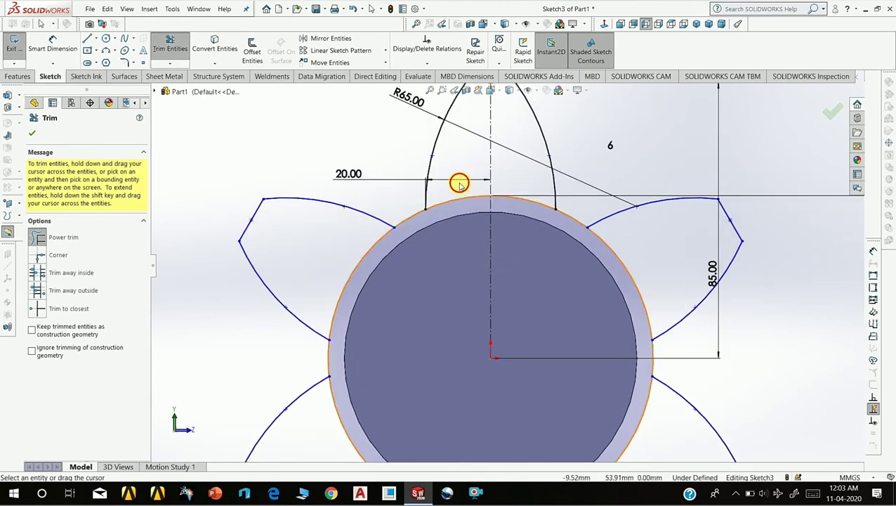
pyautogui.moveTo(455, 200)
pyautogui.mouseDown()
pyautogui.moveTo(420, 298)
pyautogui.moveTo(345, 281)
pyautogui.mouseUp()
pyautogui.scroll(3, 341, 276)
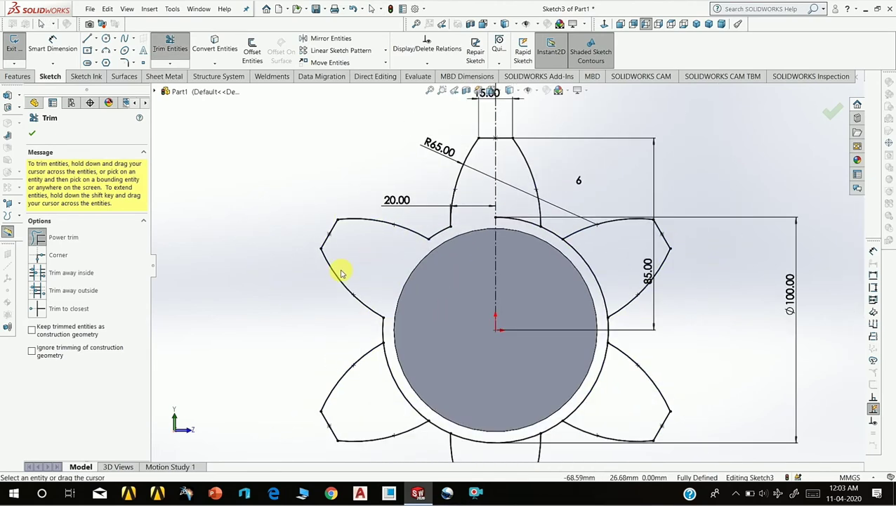
pyautogui.moveTo(458, 323); pyautogui.dragTo(425, 357)
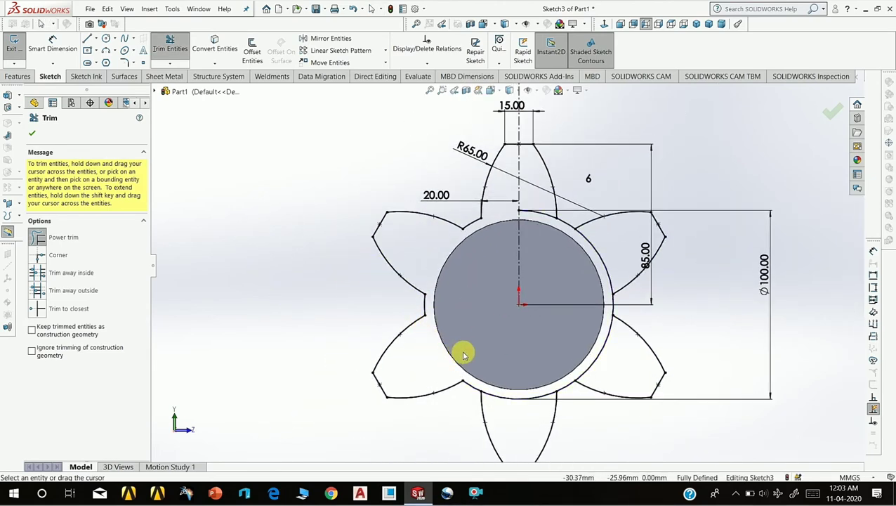
pyautogui.moveTo(500, 385)
pyautogui.mouseDown()
pyautogui.moveTo(504, 411)
pyautogui.moveTo(608, 274)
pyautogui.mouseUp()
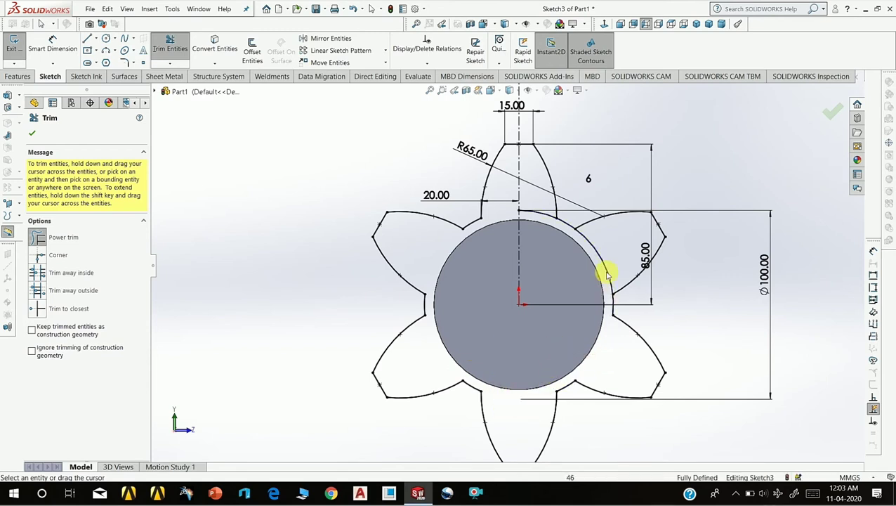
pyautogui.scroll(-3, 540, 184)
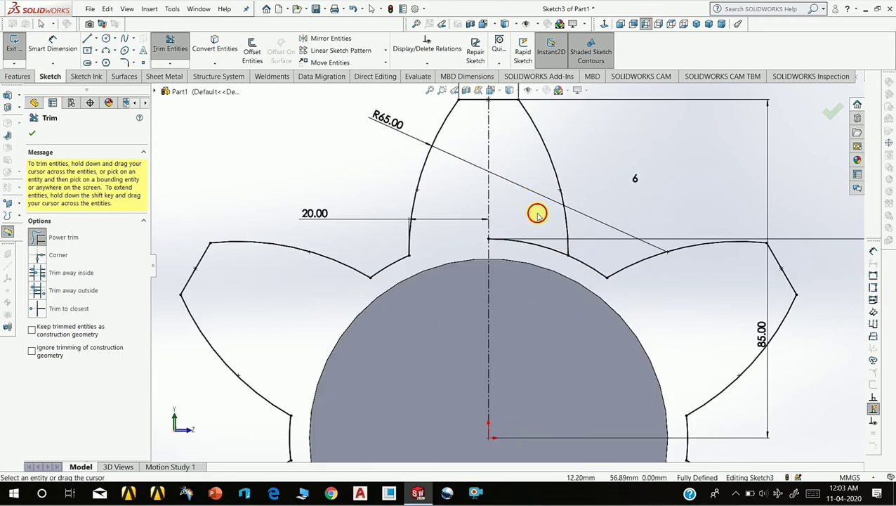
pyautogui.moveTo(534, 289); pyautogui.dragTo(528, 300)
pyautogui.scroll(2, 528, 300)
pyautogui.scroll(2, 528, 302)
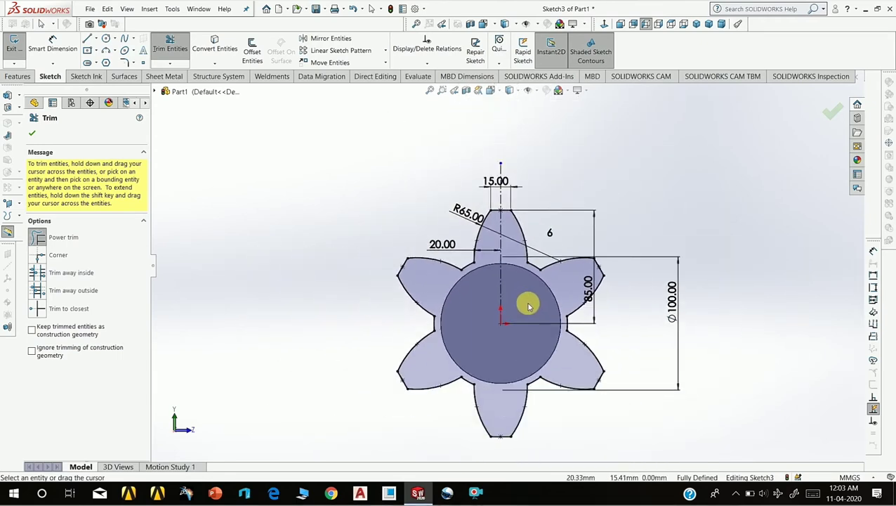
pyautogui.click(13, 43)
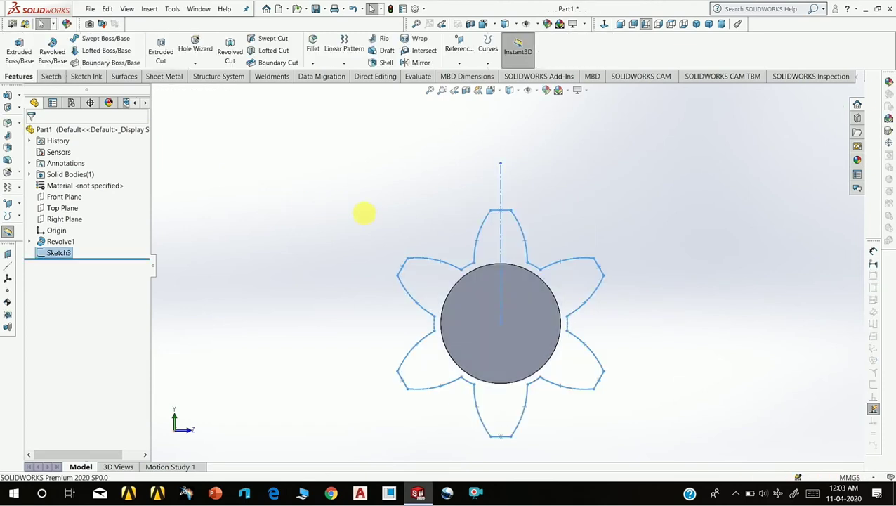
# Orbit to a 3D view, check the Front and Right Planes, and select the shaft's front end face.
pyautogui.moveTo(405, 205)
pyautogui.mouseDown(button='middle')
pyautogui.moveTo(354, 240)
pyautogui.moveTo(376, 241)
pyautogui.mouseUp(button='middle')
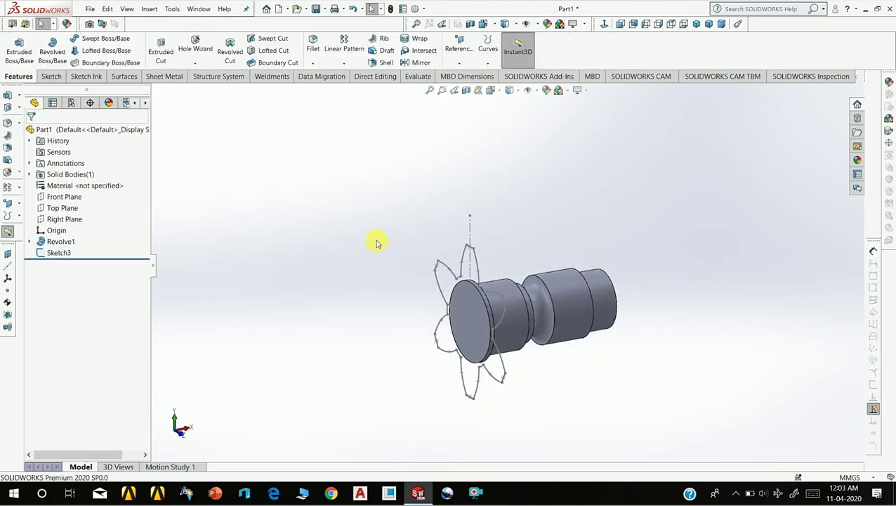
pyautogui.click(60, 196)
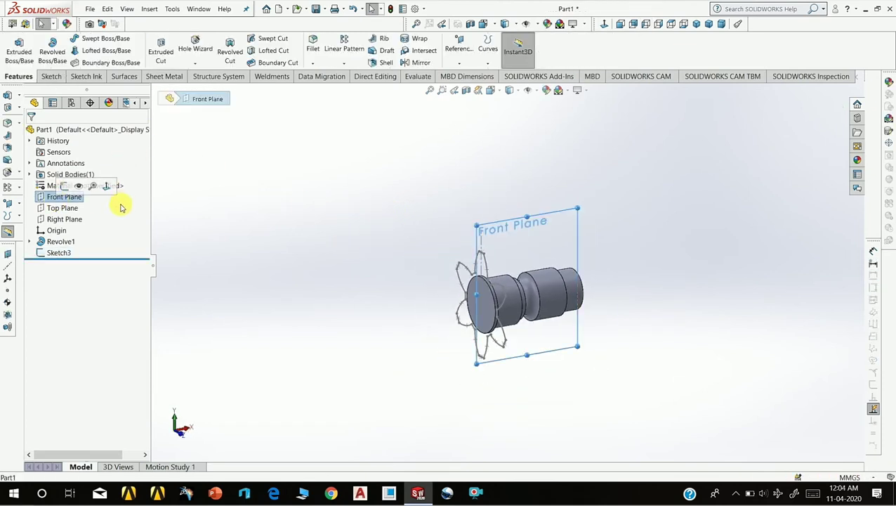
pyautogui.click(64, 221)
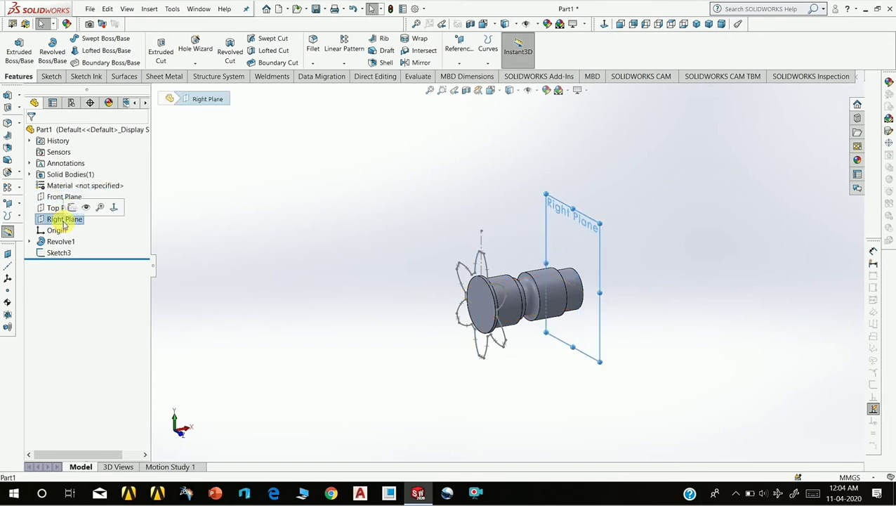
pyautogui.click(485, 312)
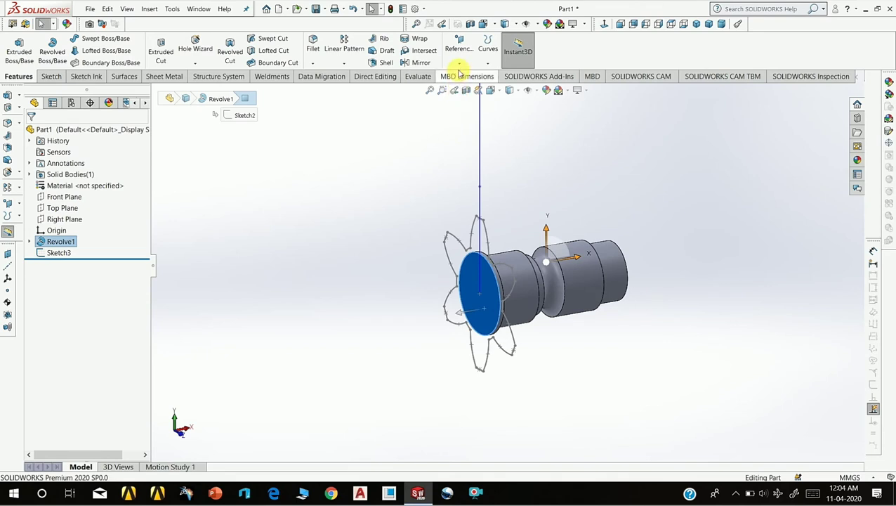
pyautogui.click(460, 64)
# Create Plane1 offset 45 mm from the shaft's end face and open Sketch4 on it.
pyautogui.click(464, 75)
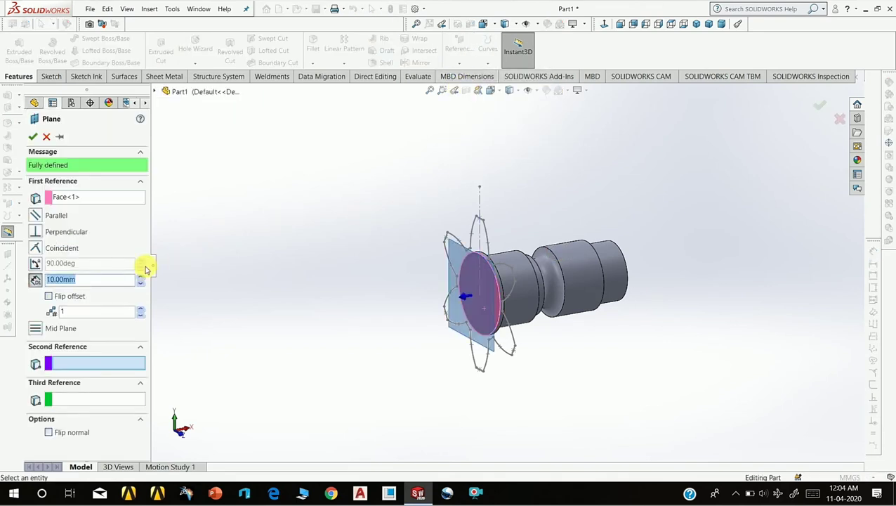
pyautogui.write('45')
pyautogui.press('Return')
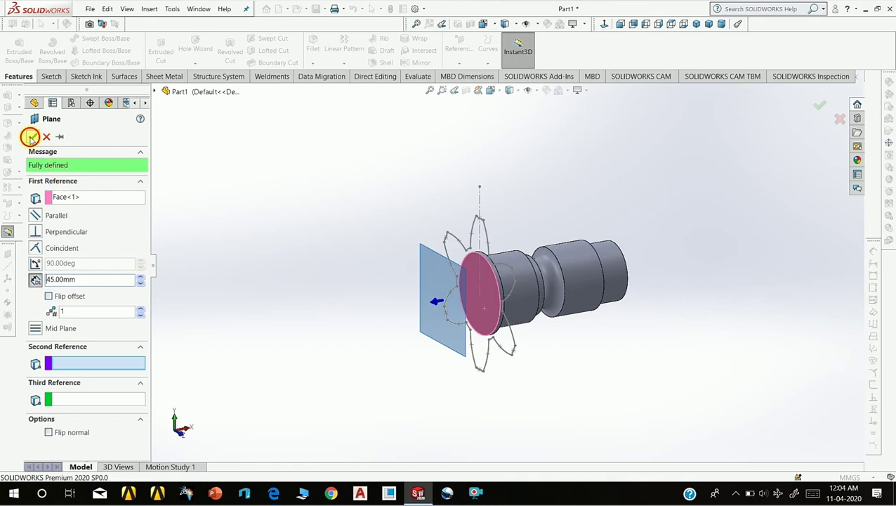
pyautogui.click(31, 138)
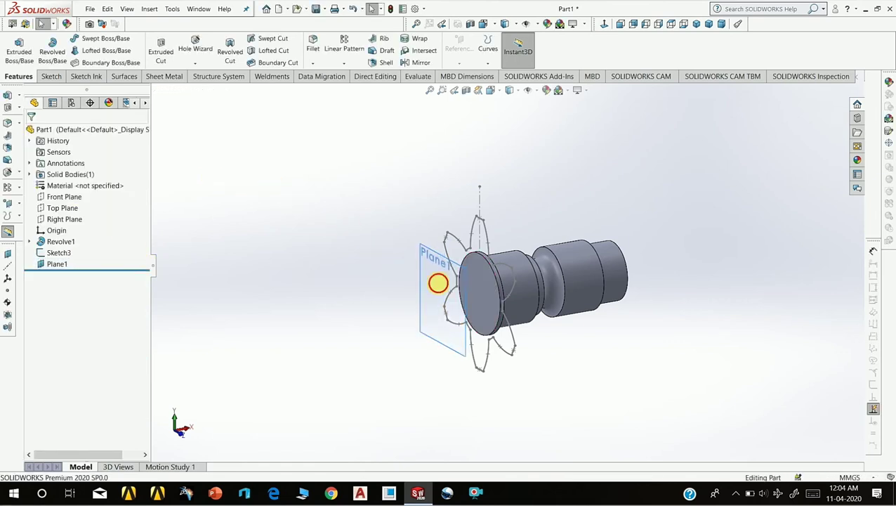
pyautogui.click(437, 283)
pyautogui.click(474, 254)
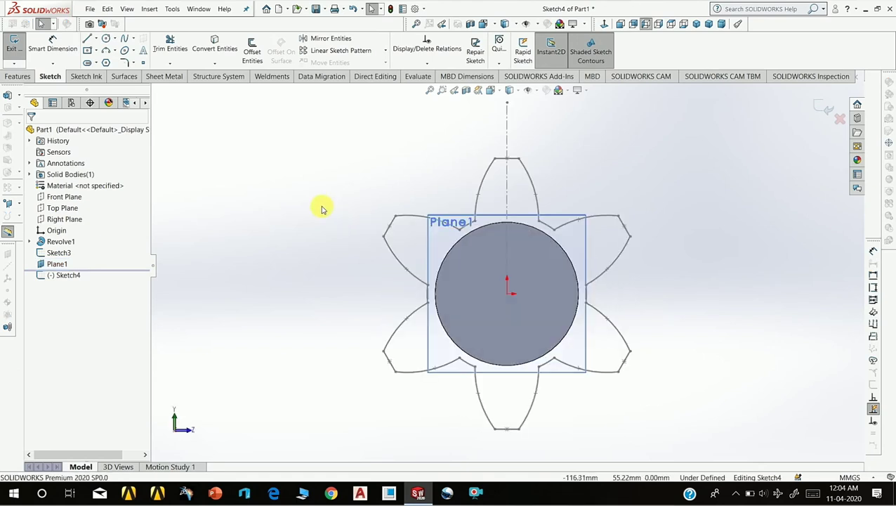
# Convert Sketch3's six-tooth gear outline into Sketch4 on Plane1.
pyautogui.click(210, 47)
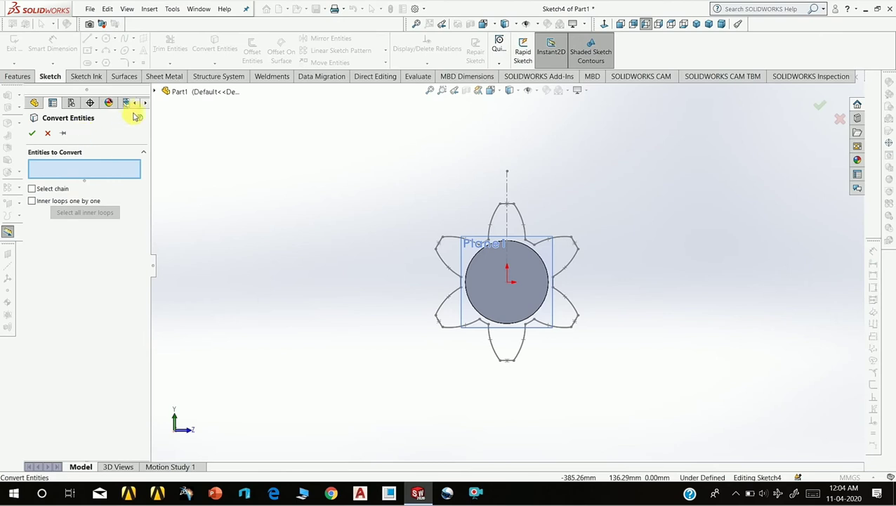
pyautogui.click(156, 92)
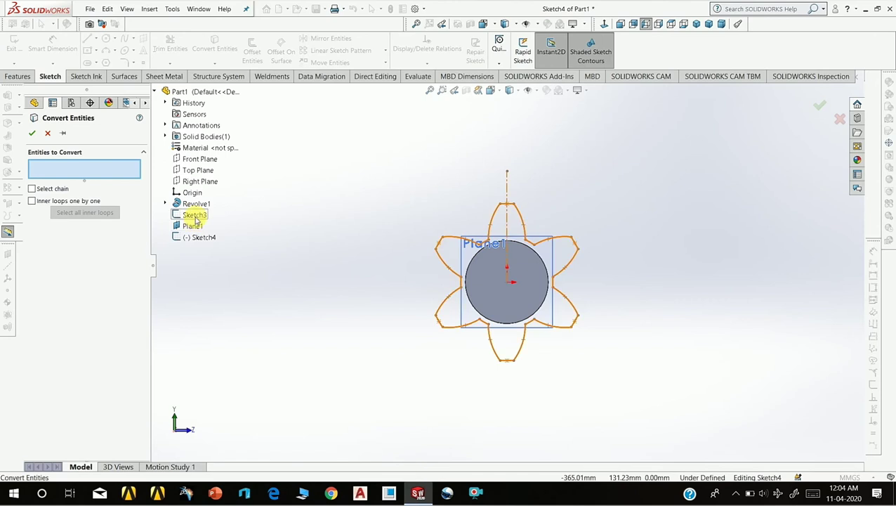
pyautogui.click(195, 216)
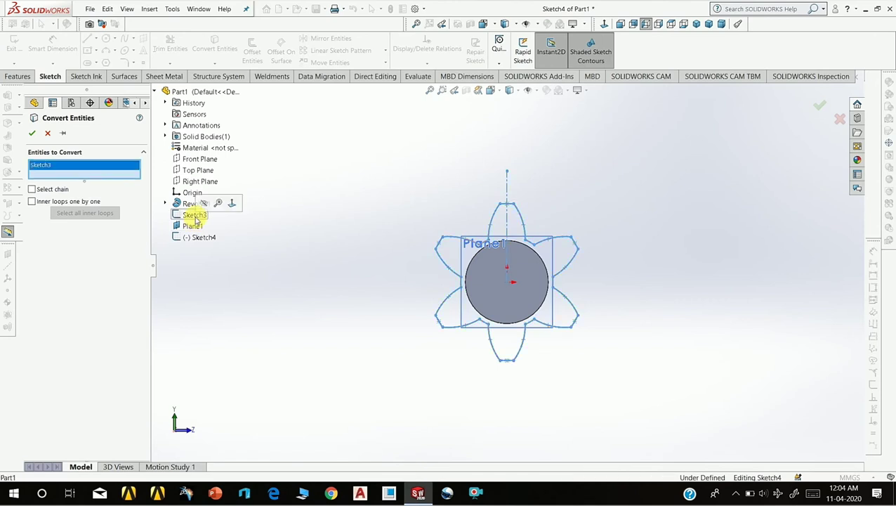
pyautogui.click(34, 135)
pyautogui.moveTo(434, 202)
pyautogui.mouseDown(button='middle')
pyautogui.moveTo(407, 229)
pyautogui.moveTo(400, 217)
pyautogui.moveTo(596, 257)
pyautogui.moveTo(566, 276)
pyautogui.moveTo(649, 247)
pyautogui.mouseUp(button='middle')
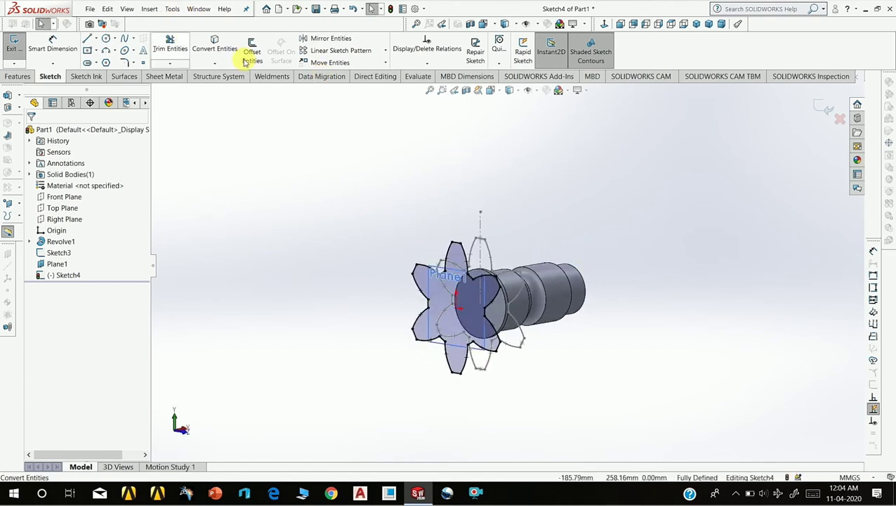
# Rotate the copied gear profile in Sketch4 by 5 degrees about the sketch origin.
pyautogui.click(385, 64)
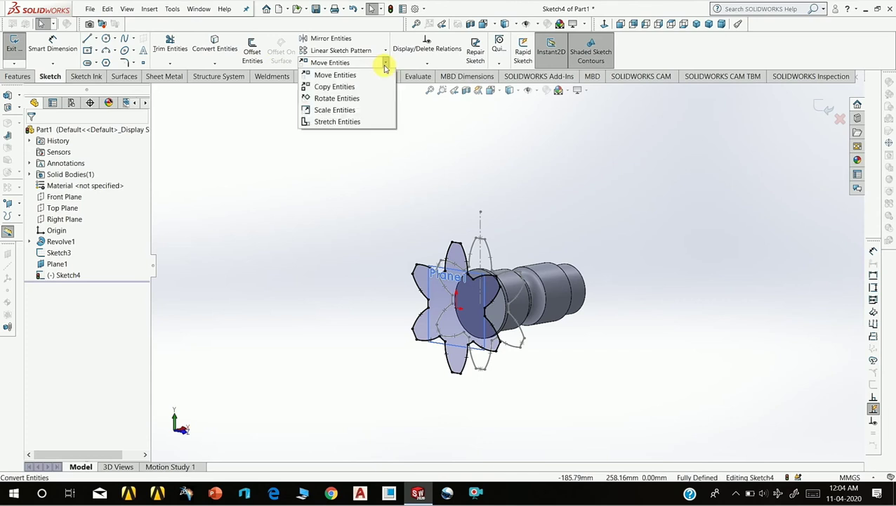
pyautogui.click(337, 98)
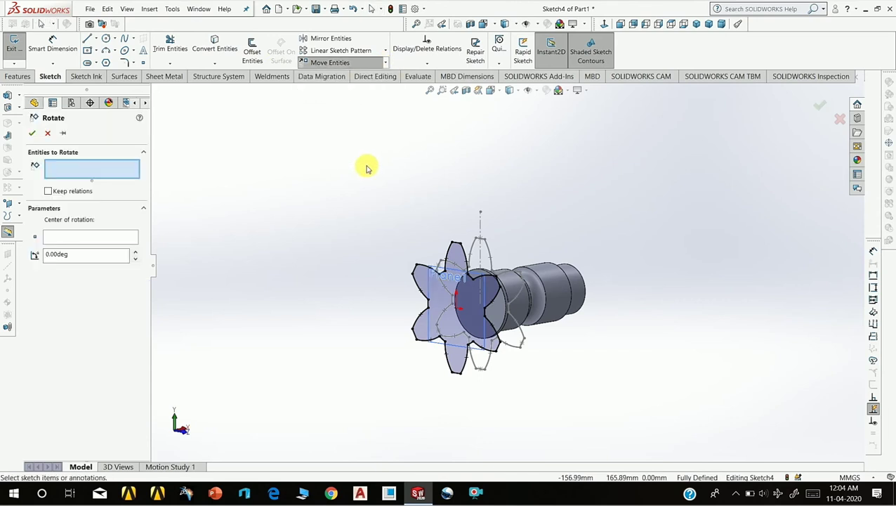
pyautogui.moveTo(551, 369); pyautogui.dragTo(552, 370)
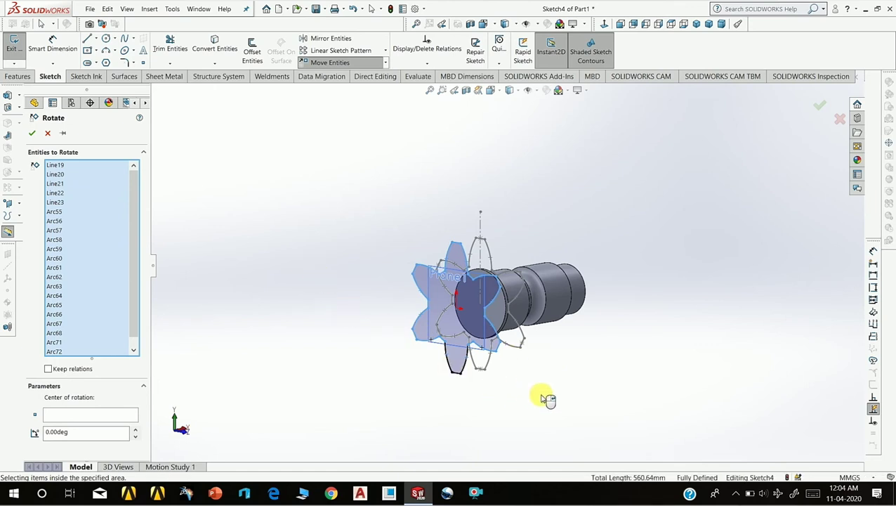
pyautogui.scroll(-1, 509, 347)
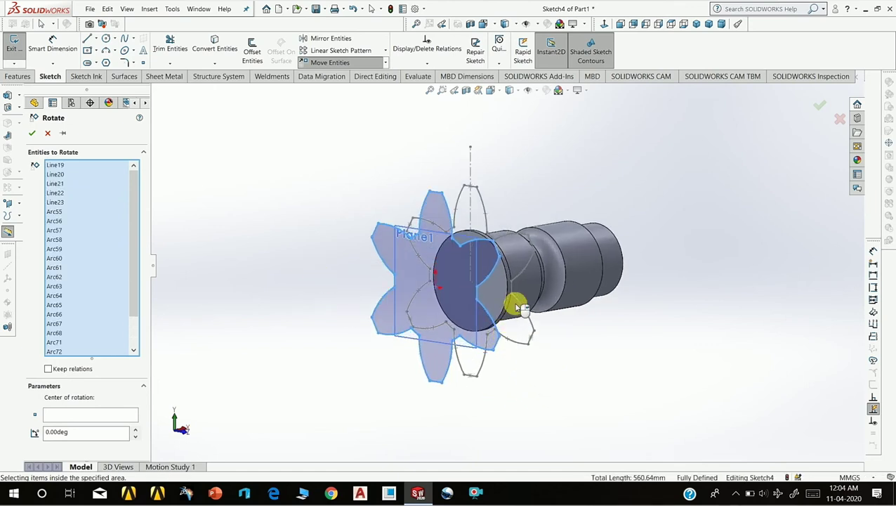
pyautogui.scroll(2, 511, 306)
pyautogui.click(92, 418)
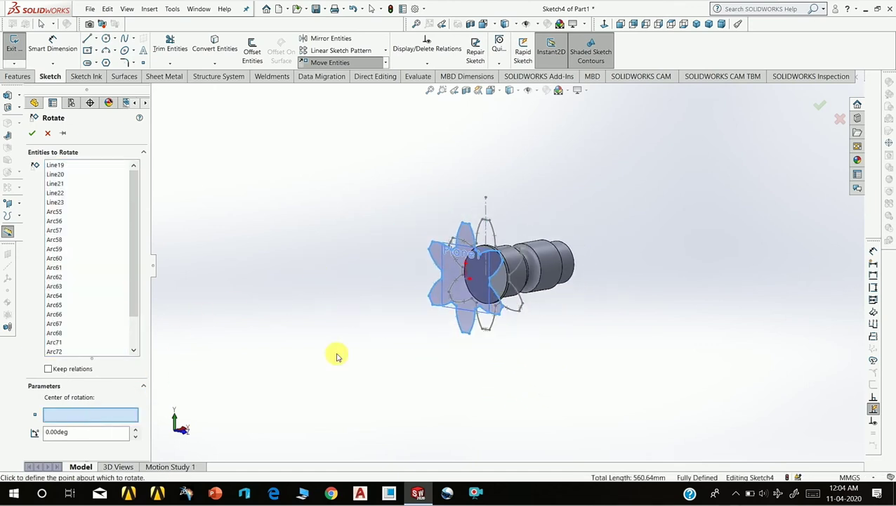
pyautogui.click(469, 281)
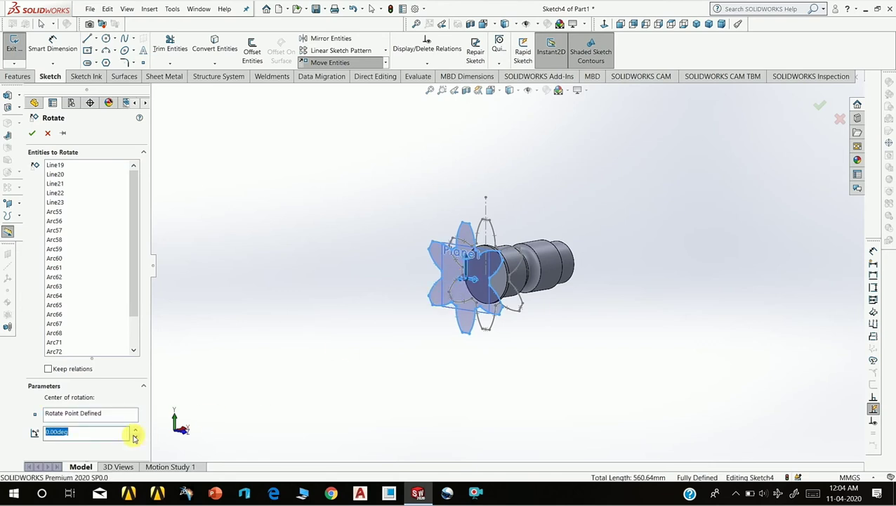
pyautogui.click(86, 432)
pyautogui.write('15')
pyautogui.press('Return')
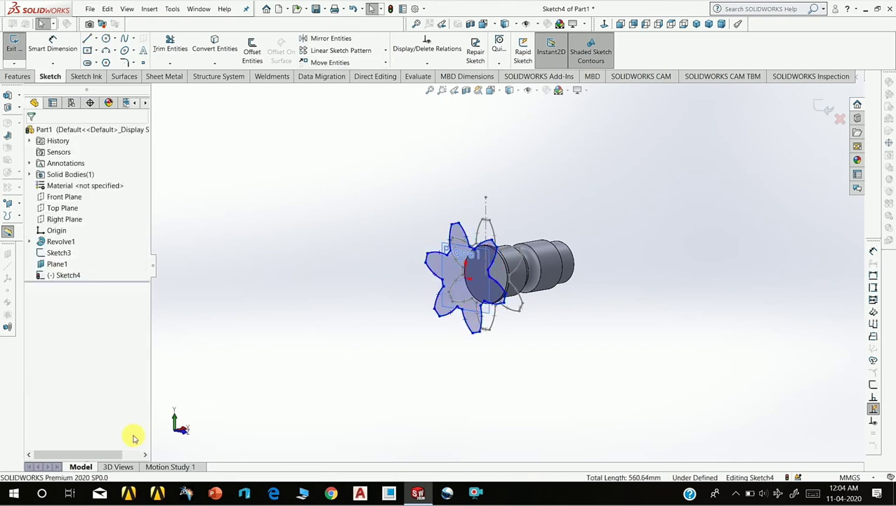
# Scale the whole Sketch4 gear profile by 0.75 about the sketch origin.
pyautogui.click(386, 63)
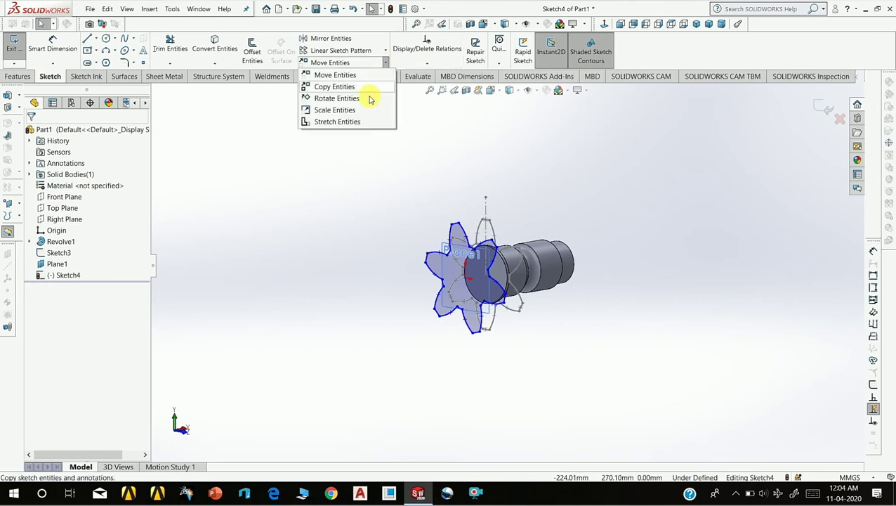
pyautogui.click(336, 110)
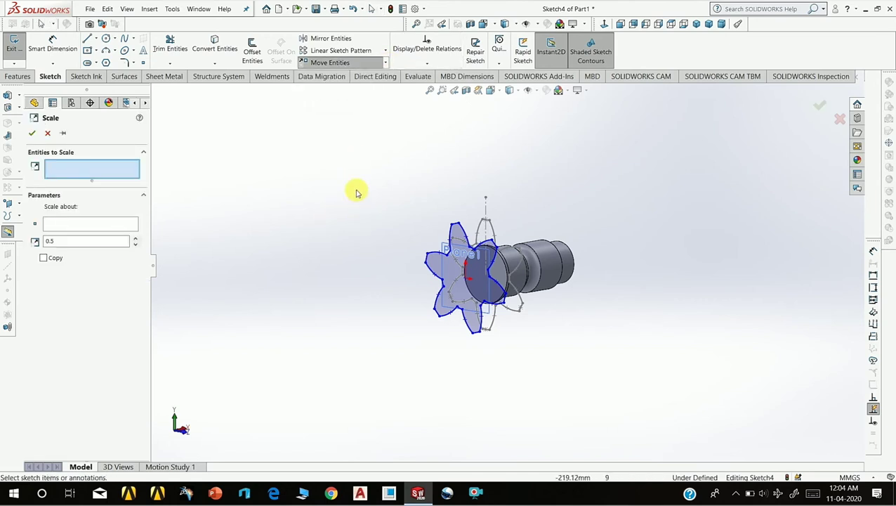
pyautogui.moveTo(326, 168); pyautogui.dragTo(553, 378)
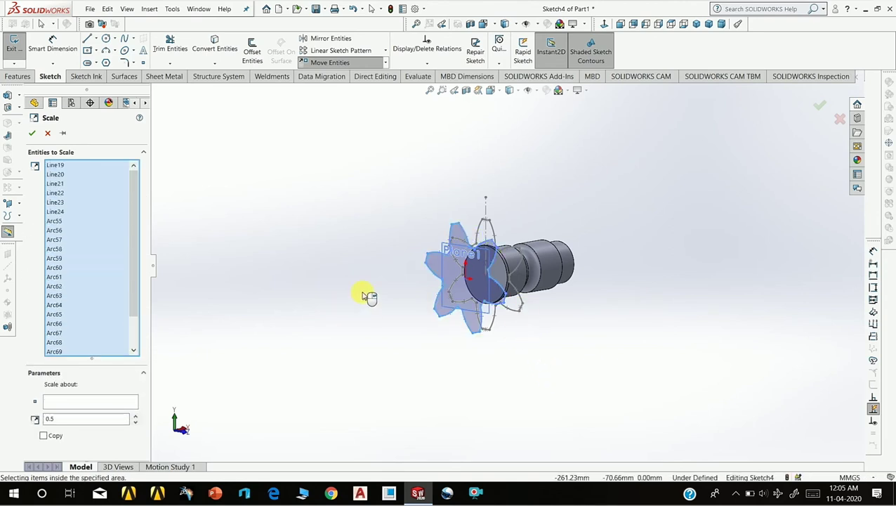
pyautogui.click(91, 400)
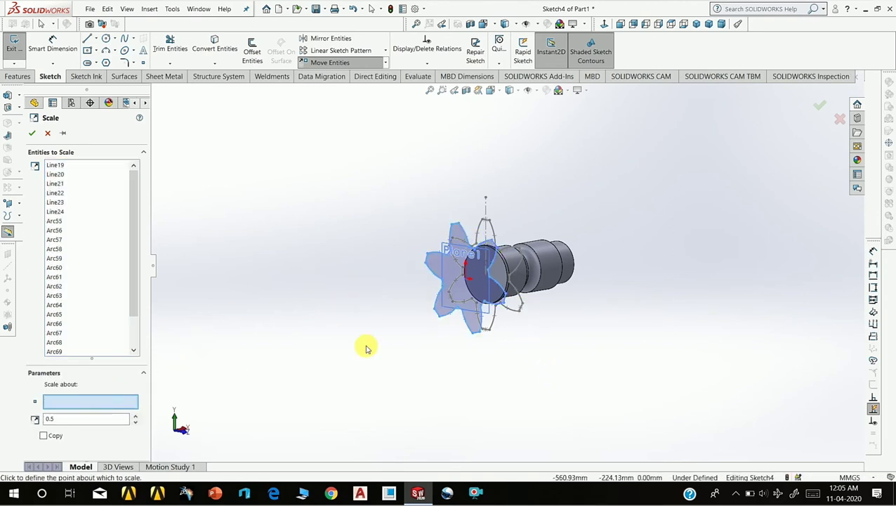
pyautogui.click(468, 282)
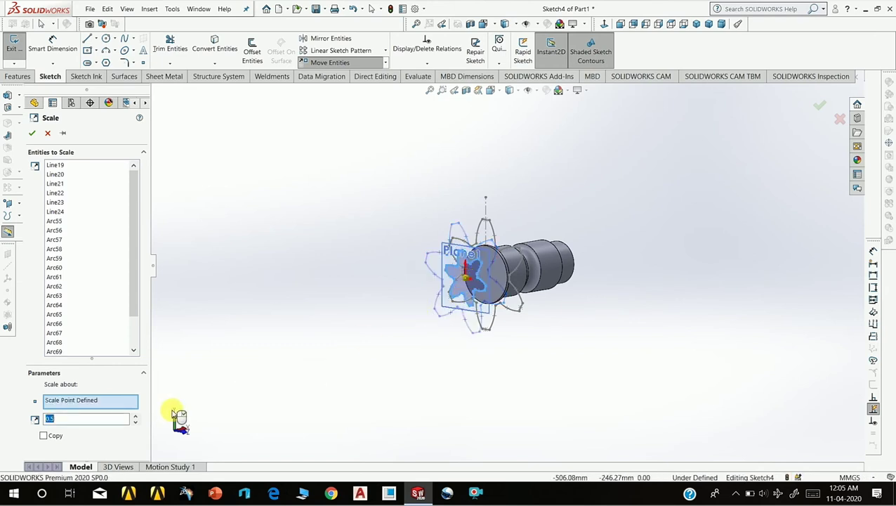
pyautogui.doubleClick(83, 420)
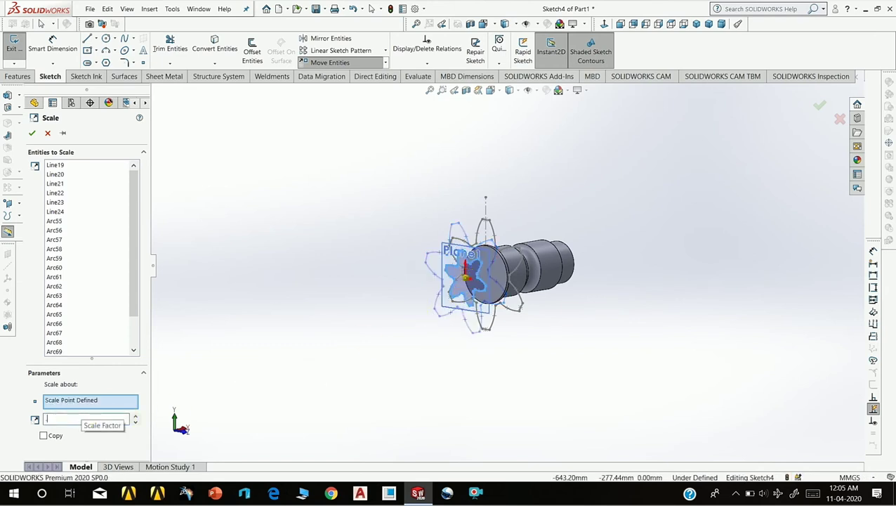
pyautogui.write('.75')
pyautogui.press('Return')
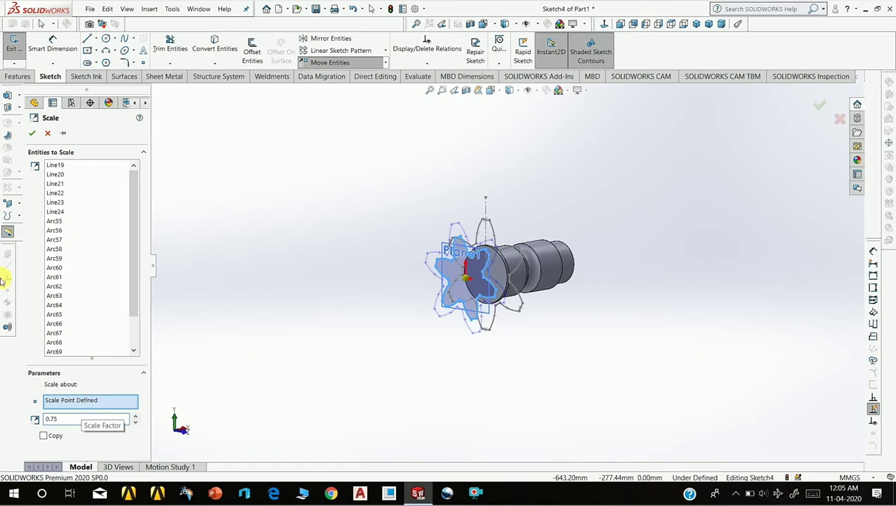
pyautogui.click(32, 133)
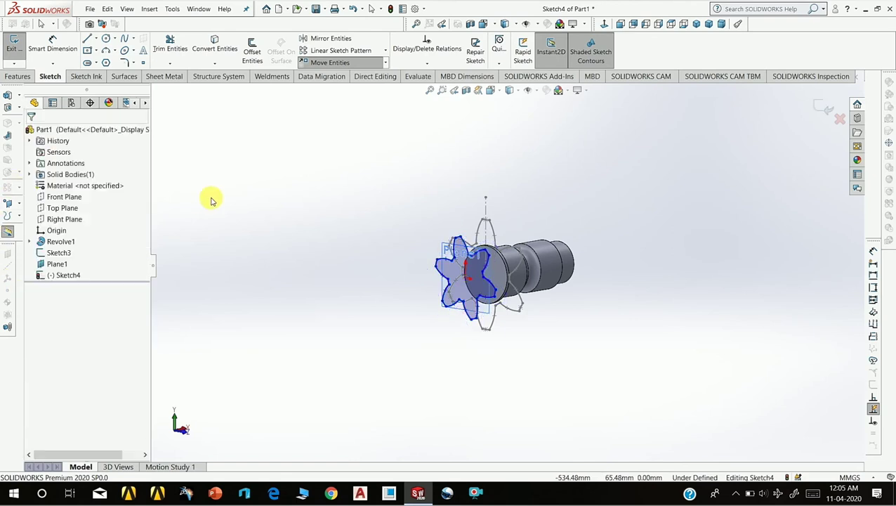
pyautogui.moveTo(419, 263)
pyautogui.mouseDown(button='middle')
pyautogui.moveTo(400, 276)
pyautogui.moveTo(444, 248)
pyautogui.moveTo(386, 214)
pyautogui.mouseUp(button='middle')
# Exit Sketch4, clear the selection and orbit the part to an oblique view.
pyautogui.click(16, 30)
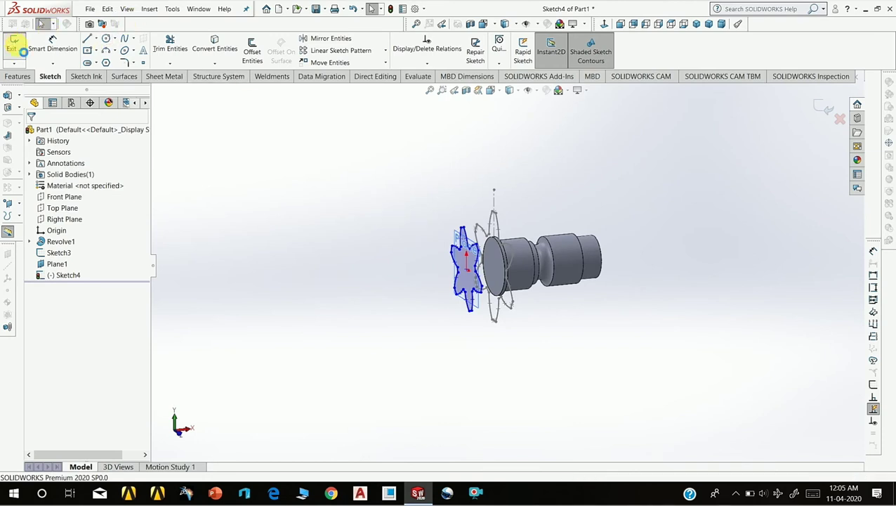
pyautogui.click(506, 309)
pyautogui.scroll(-3, 507, 312)
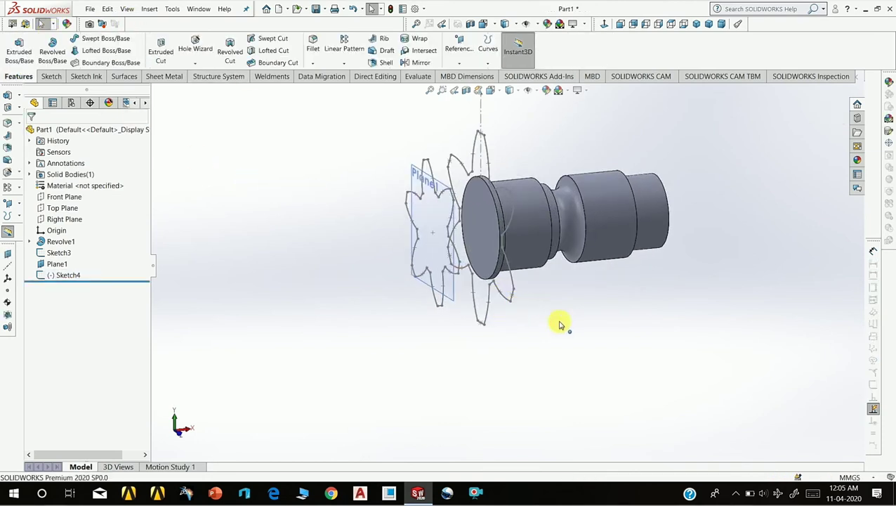
pyautogui.scroll(3, 555, 309)
pyautogui.moveTo(572, 300)
pyautogui.mouseDown(button='middle')
pyautogui.moveTo(614, 244)
pyautogui.moveTo(592, 240)
pyautogui.moveTo(578, 325)
pyautogui.mouseUp(button='middle')
pyautogui.scroll(-3, 526, 240)
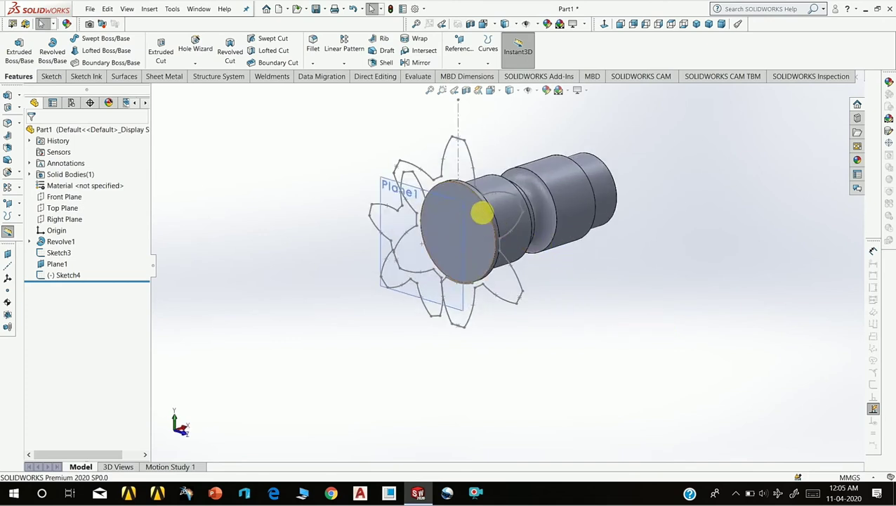
# Create Plane2 offset 95 mm from the shaft's large circular end face.
pyautogui.click(475, 211)
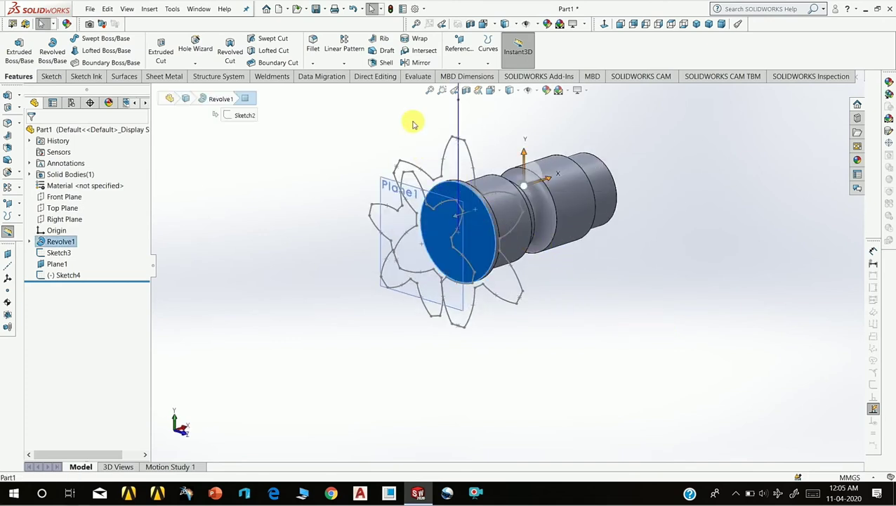
pyautogui.click(456, 65)
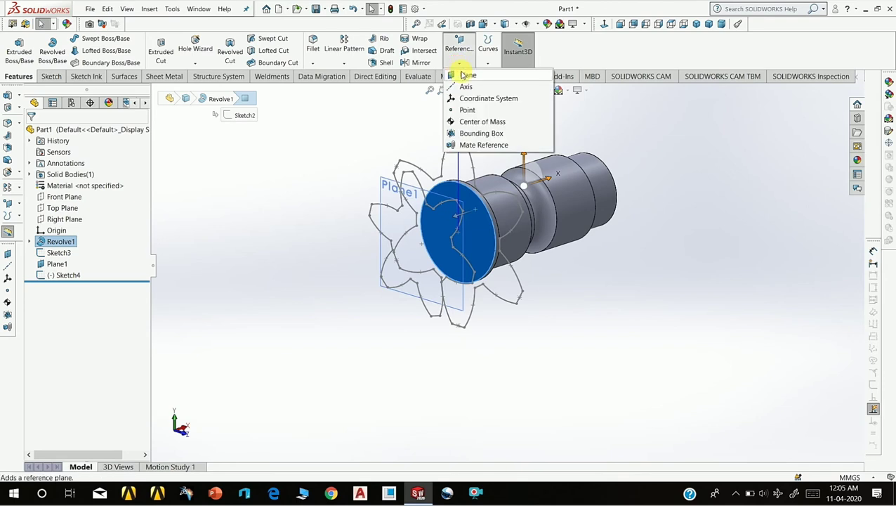
pyautogui.click(467, 74)
pyautogui.write('95')
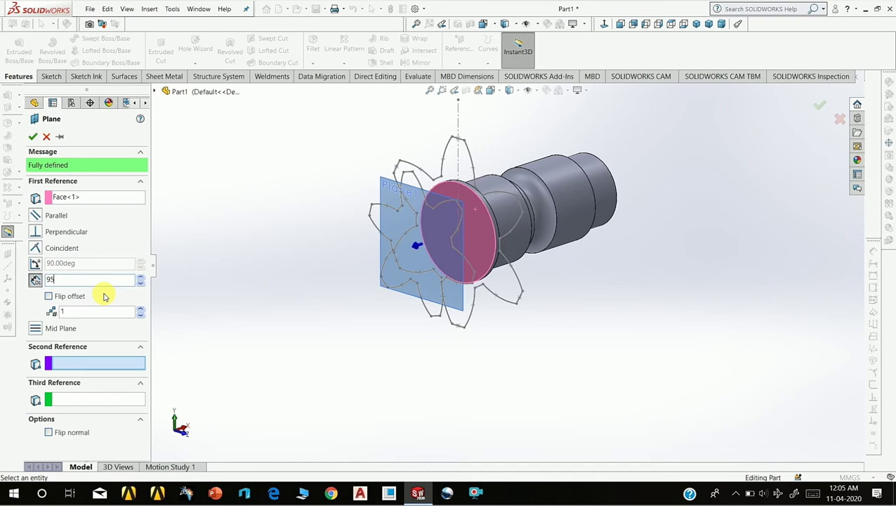
pyautogui.press('Return')
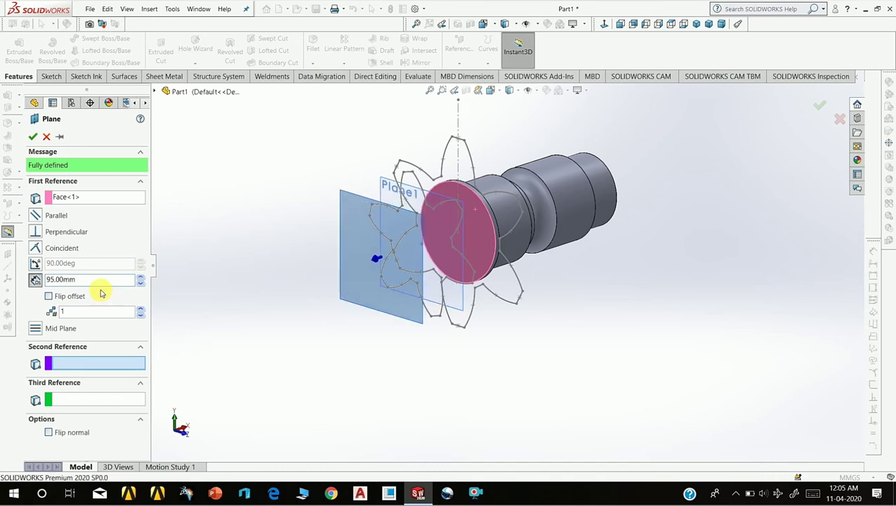
pyautogui.click(33, 138)
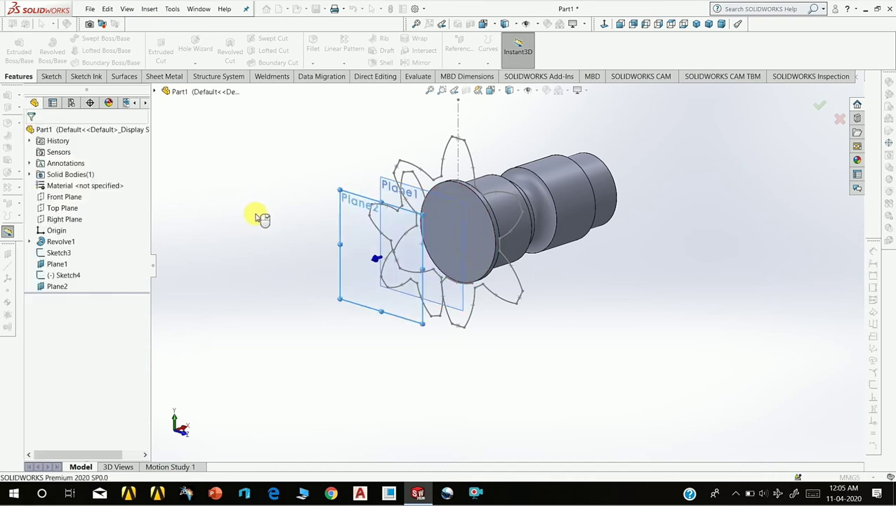
# Start a sketch on Plane2 and convert Sketch3's flower curves into it.
pyautogui.click(347, 246)
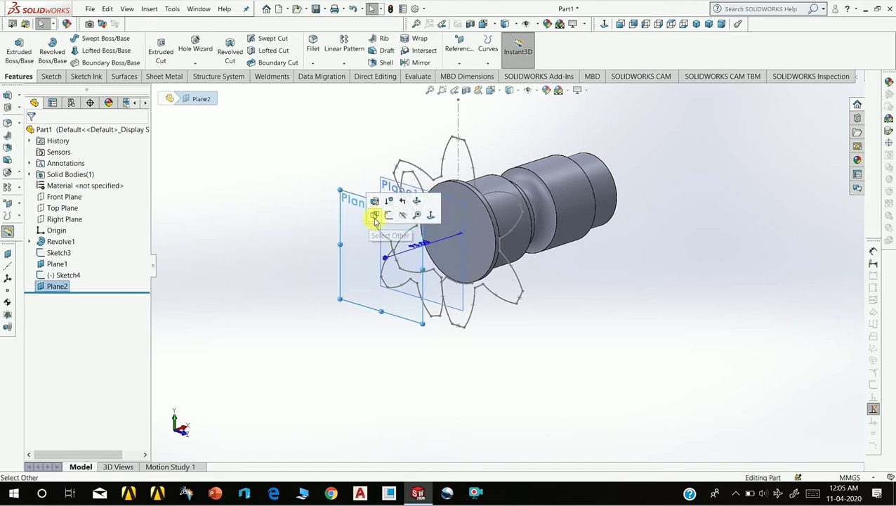
pyautogui.click(373, 234)
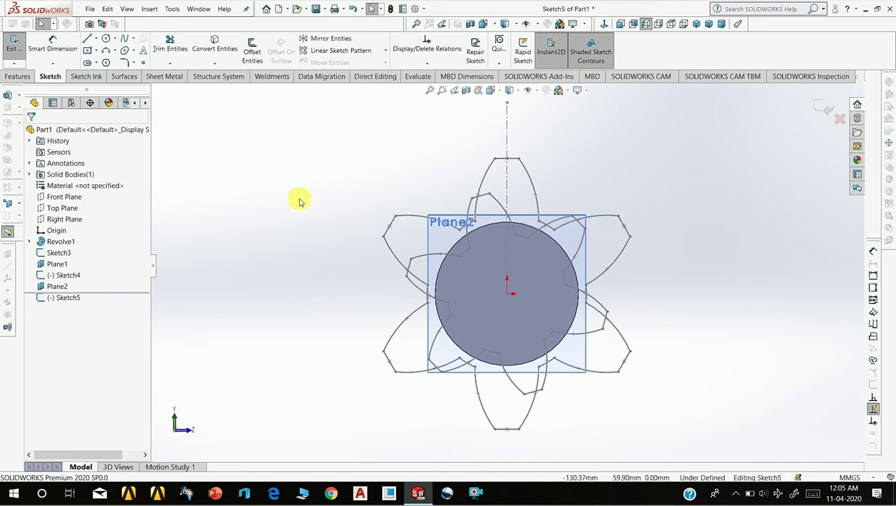
pyautogui.click(214, 43)
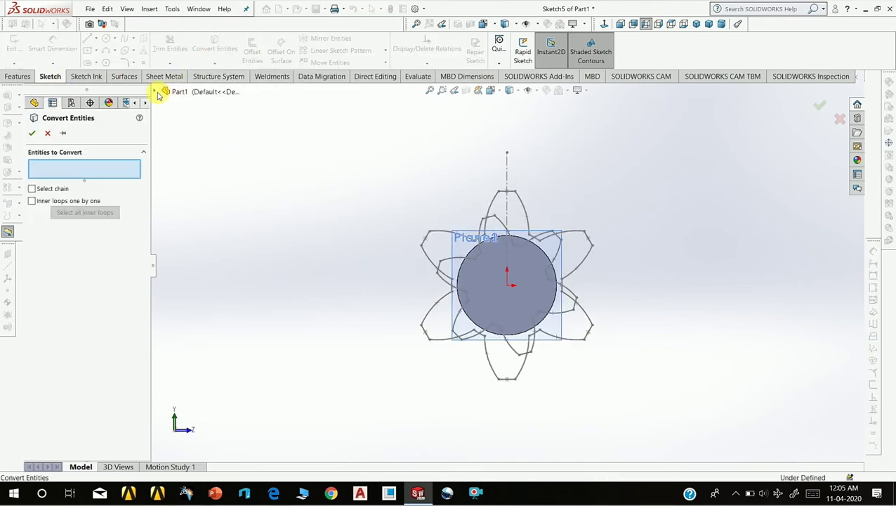
pyautogui.click(157, 91)
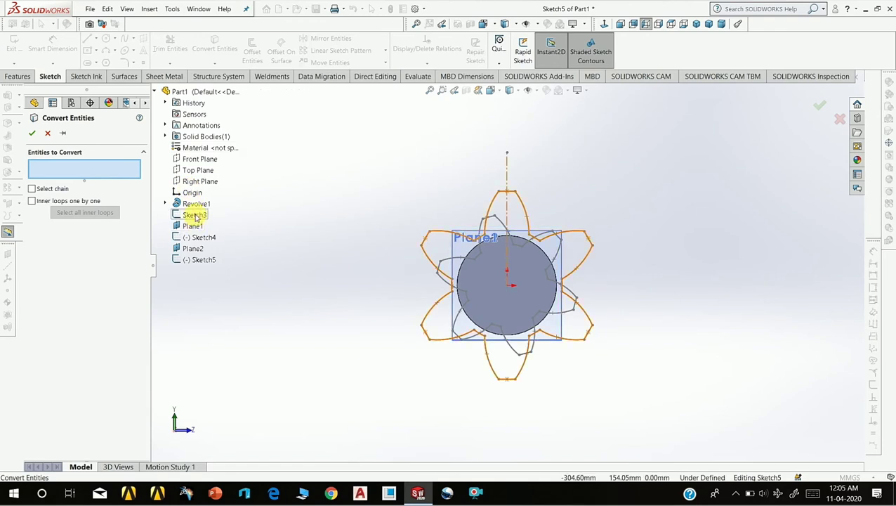
pyautogui.click(195, 215)
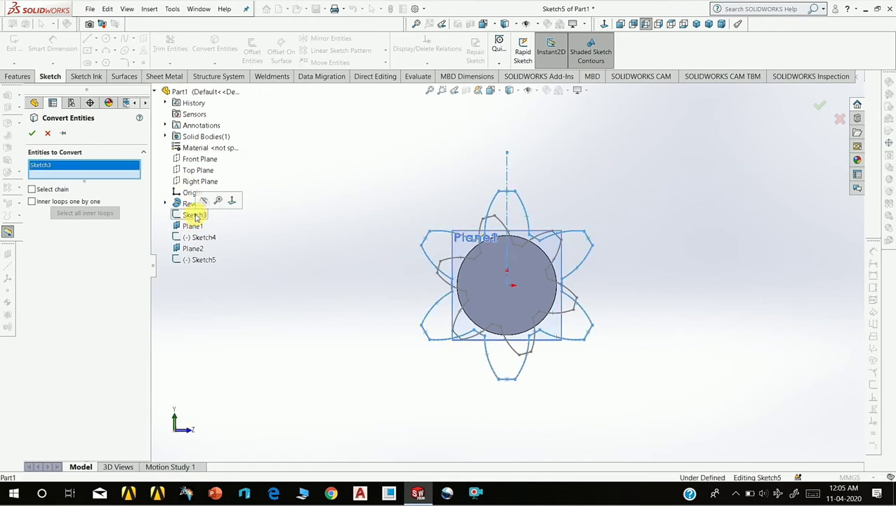
pyautogui.click(32, 133)
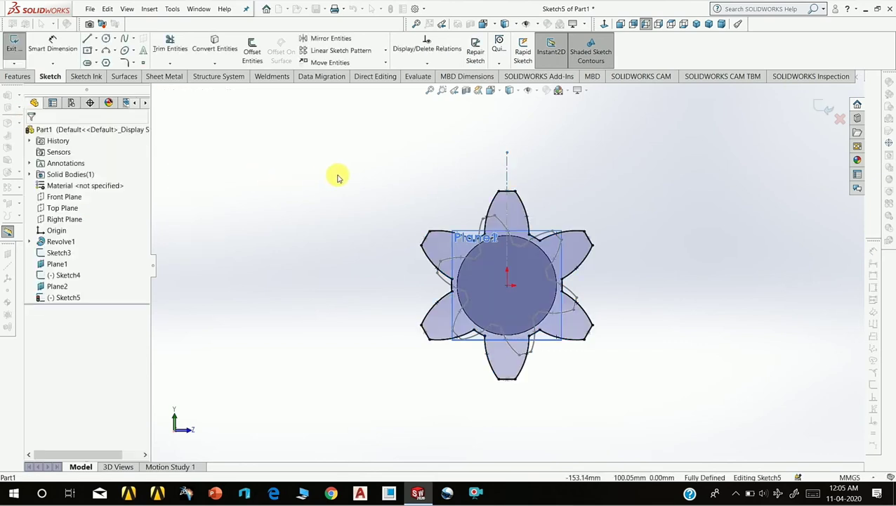
pyautogui.moveTo(336, 176)
pyautogui.mouseDown(button='middle')
pyautogui.moveTo(364, 176)
pyautogui.moveTo(364, 202)
pyautogui.moveTo(330, 206)
pyautogui.moveTo(354, 196)
pyautogui.mouseUp(button='middle')
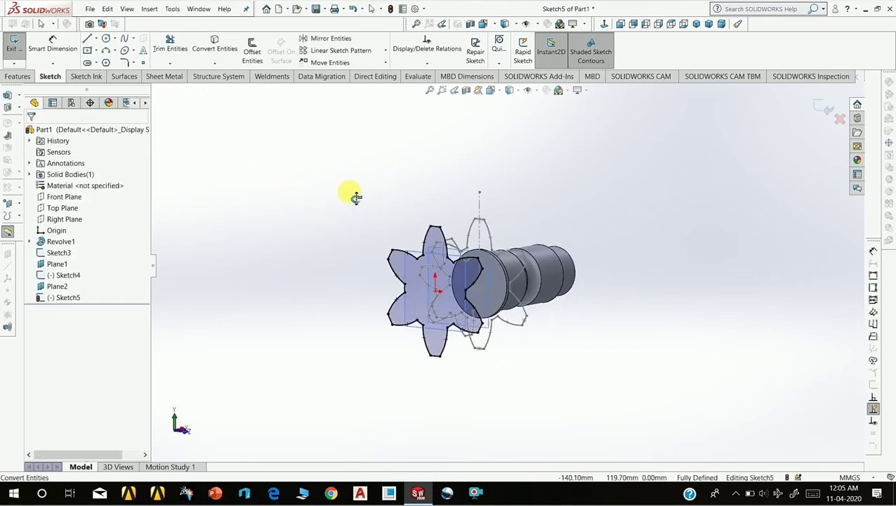
# Rotate the whole copied flower profile in Sketch5 by -30° about the sketch origin.
pyautogui.click(384, 63)
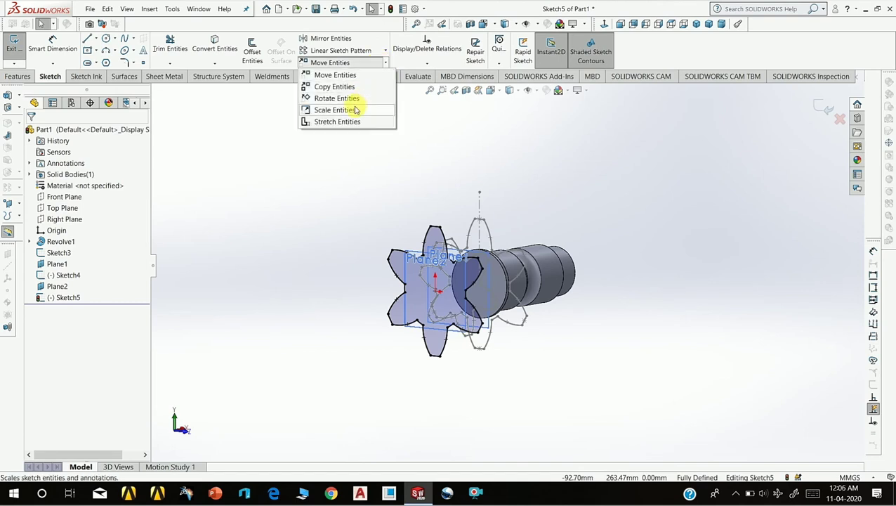
pyautogui.click(353, 98)
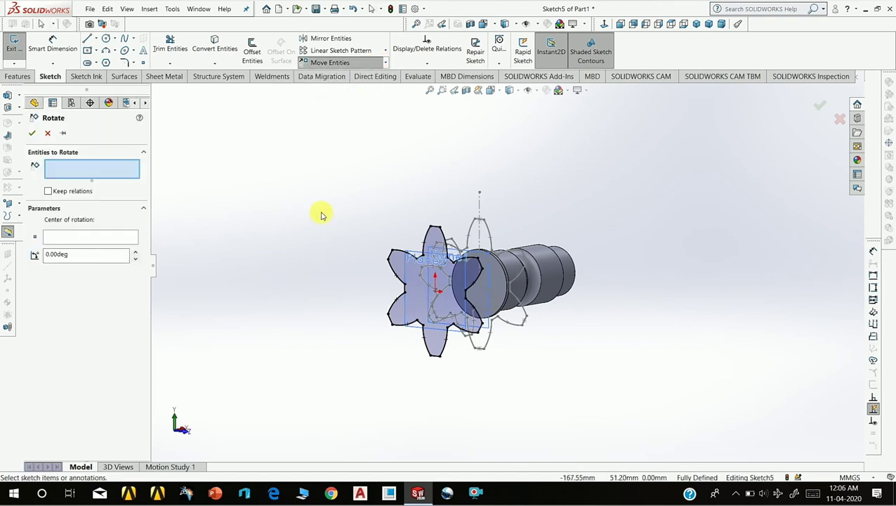
pyautogui.moveTo(350, 200); pyautogui.dragTo(560, 414)
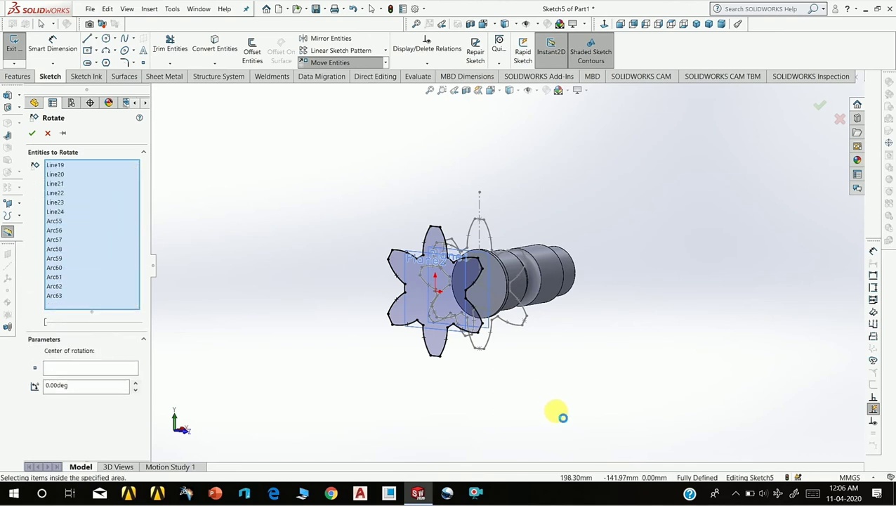
pyautogui.click(94, 414)
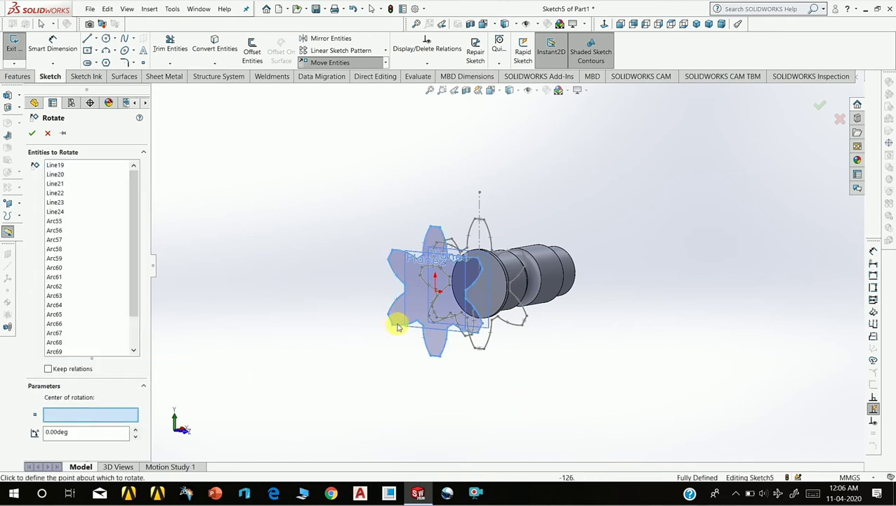
pyautogui.click(437, 294)
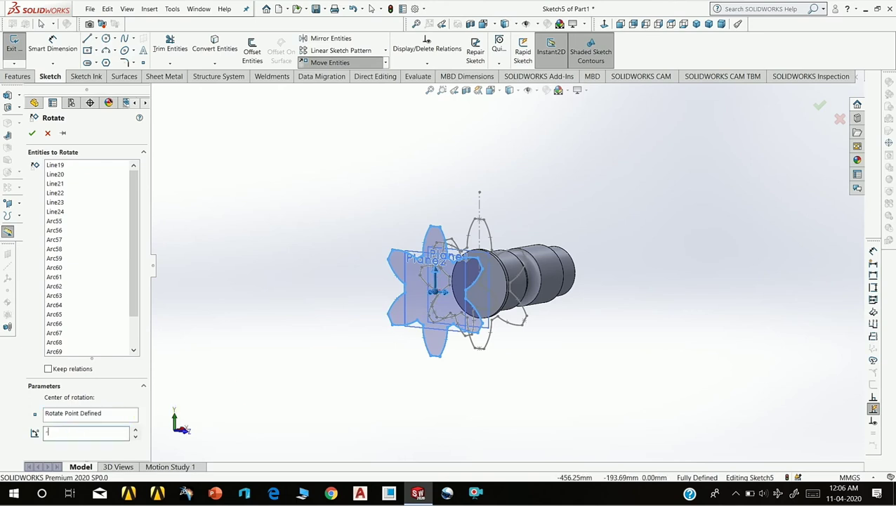
pyautogui.click(86, 432)
pyautogui.write('-30')
pyautogui.press('Return')
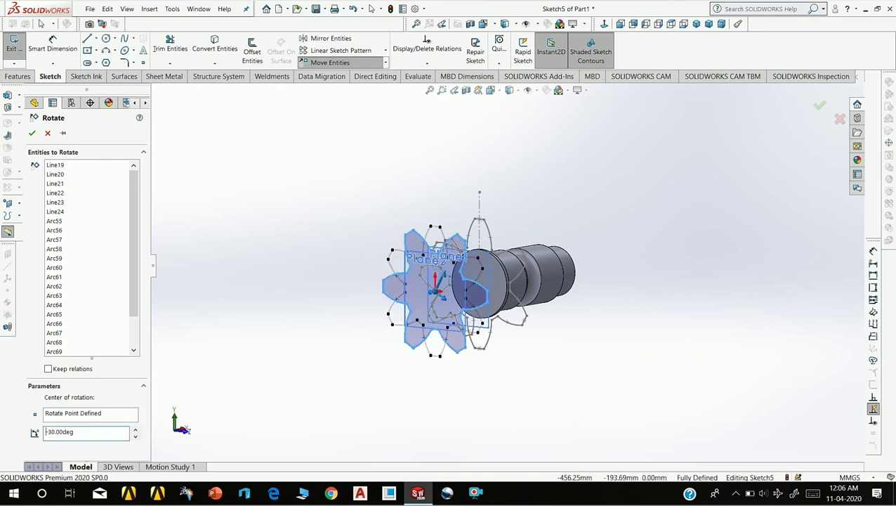
pyautogui.click(32, 134)
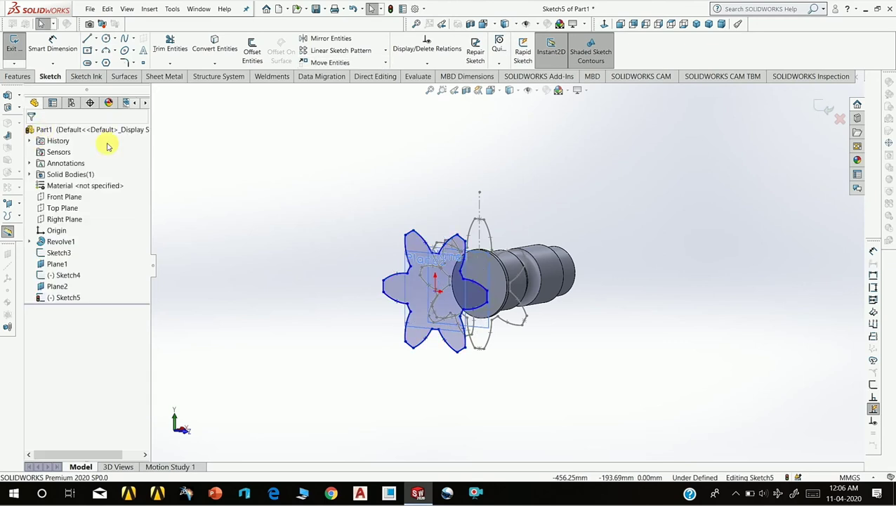
# Scale the Sketch5 profile by 0.5 about the gear's centre and exit the sketch.
pyautogui.click(386, 62)
pyautogui.click(355, 109)
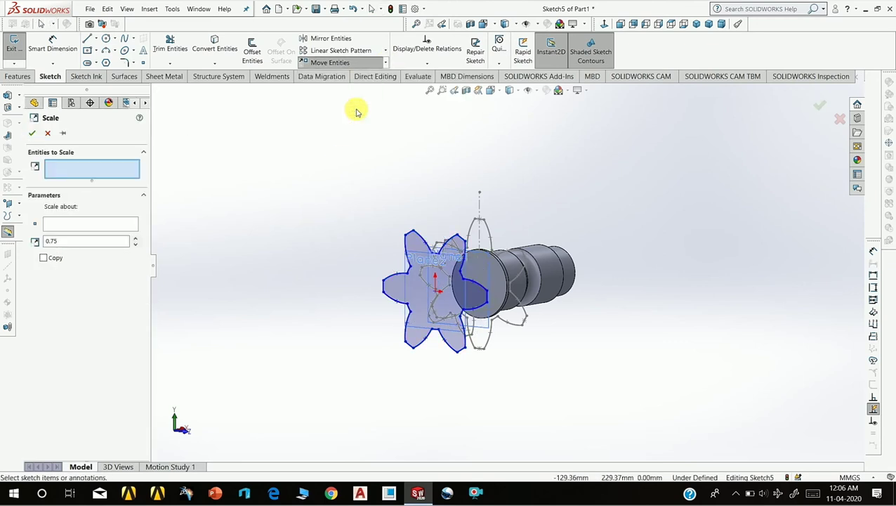
pyautogui.moveTo(307, 171); pyautogui.dragTo(534, 394)
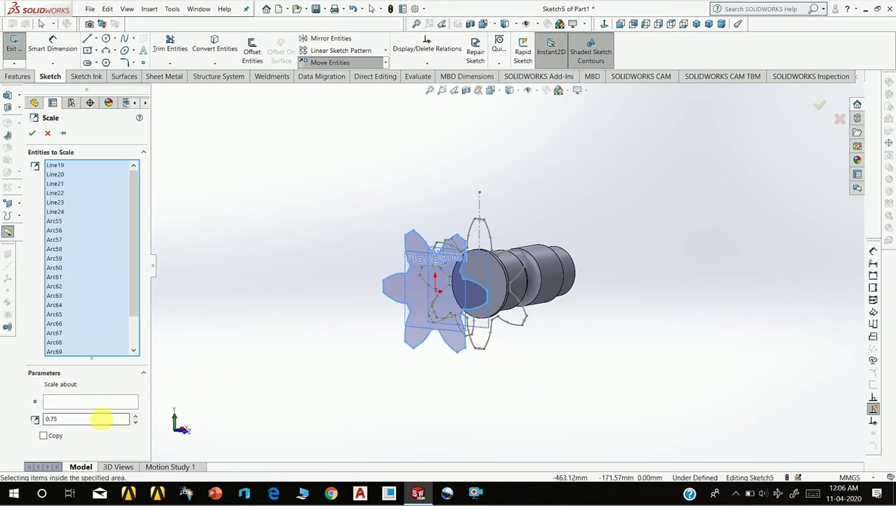
pyautogui.click(98, 405)
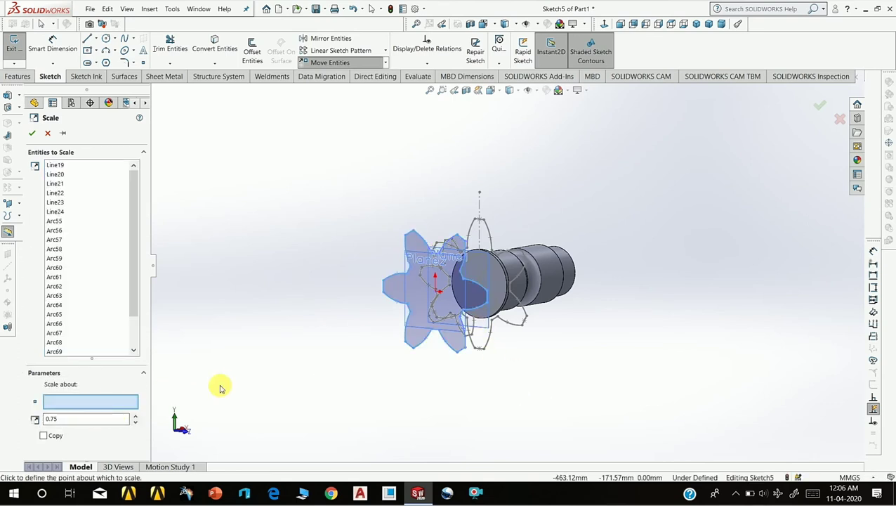
pyautogui.click(435, 295)
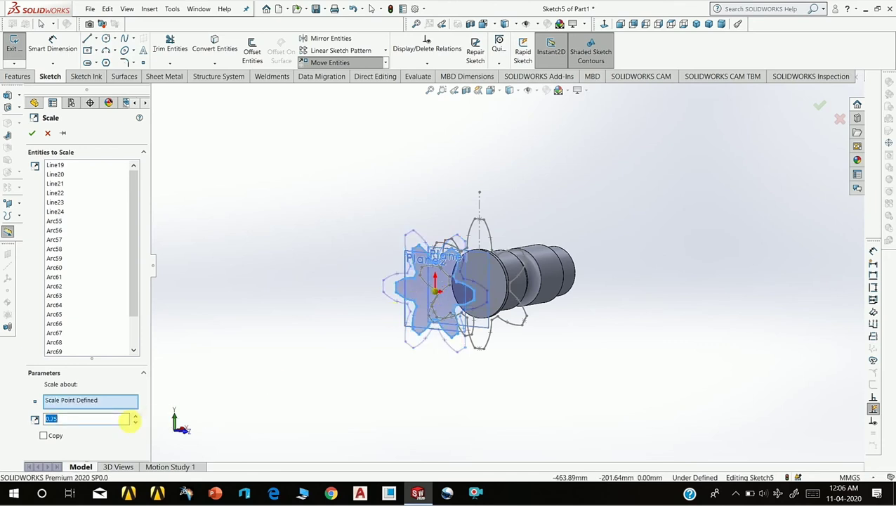
pyautogui.click(86, 419)
pyautogui.write('.5')
pyautogui.press('Return')
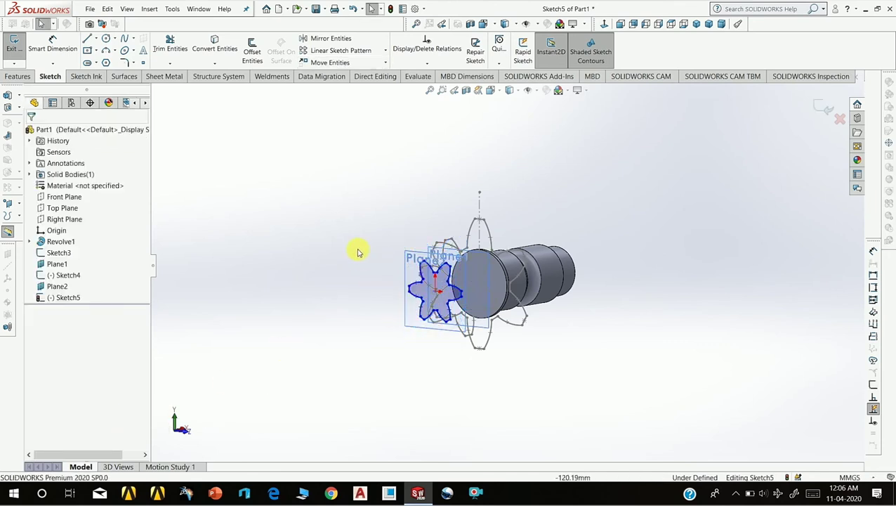
pyautogui.click(14, 49)
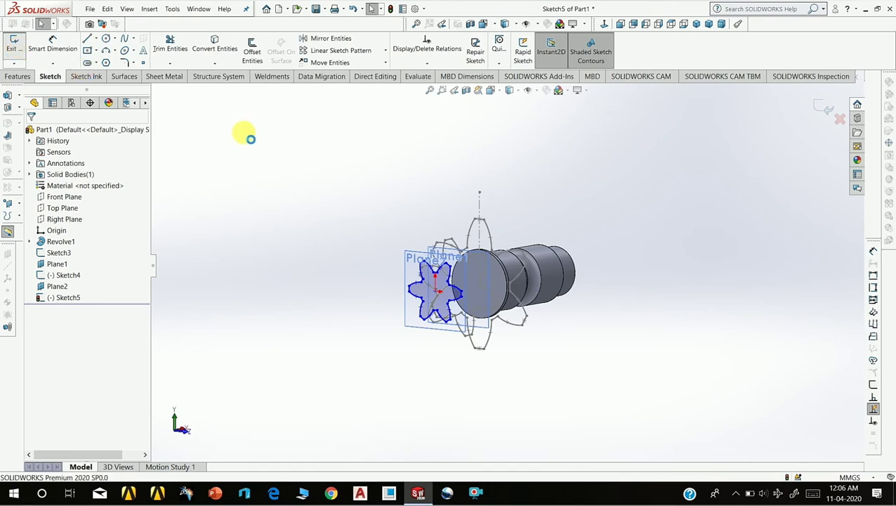
# Hide Plane2 and Plane1, then orbit to view the three gear sketches.
pyautogui.click(387, 197)
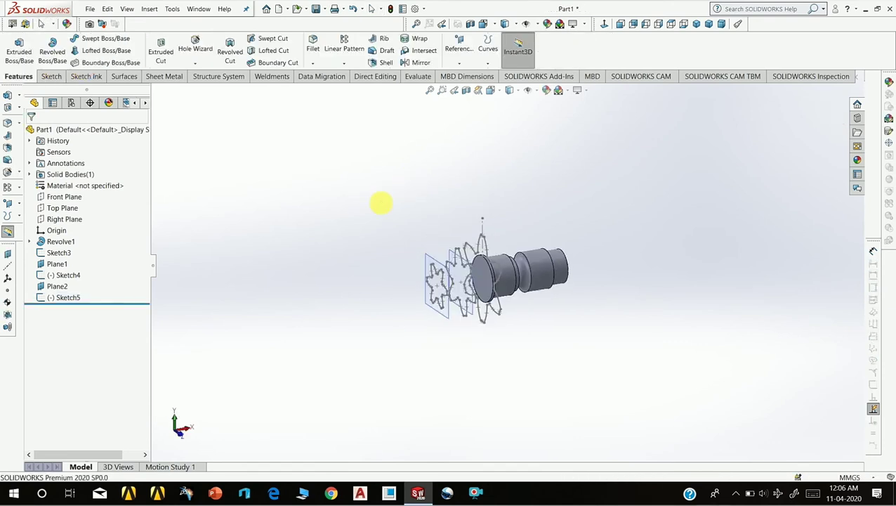
pyautogui.scroll(-5, 447, 257)
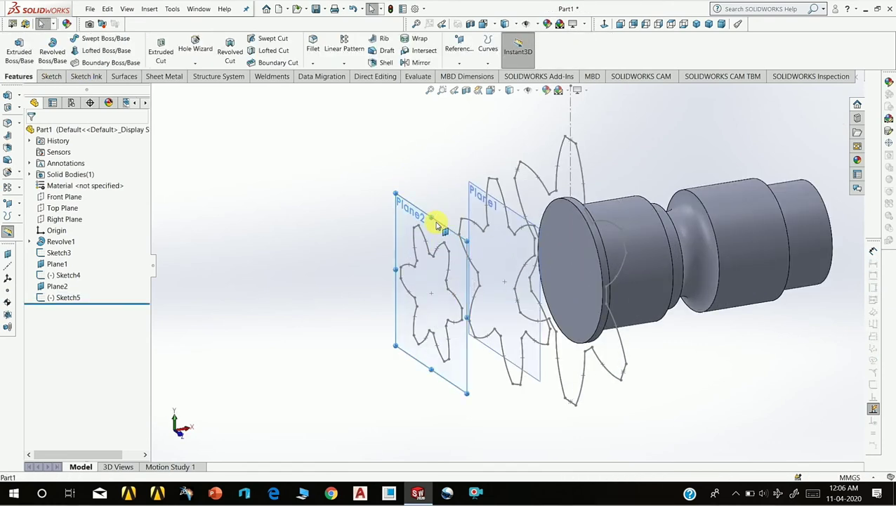
pyautogui.rightClick(436, 226)
pyautogui.click(465, 208)
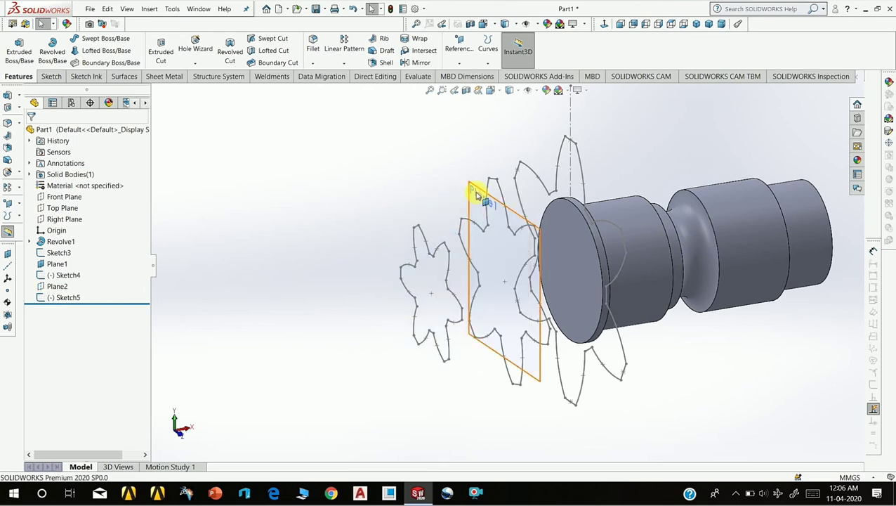
pyautogui.rightClick(477, 196)
pyautogui.click(513, 178)
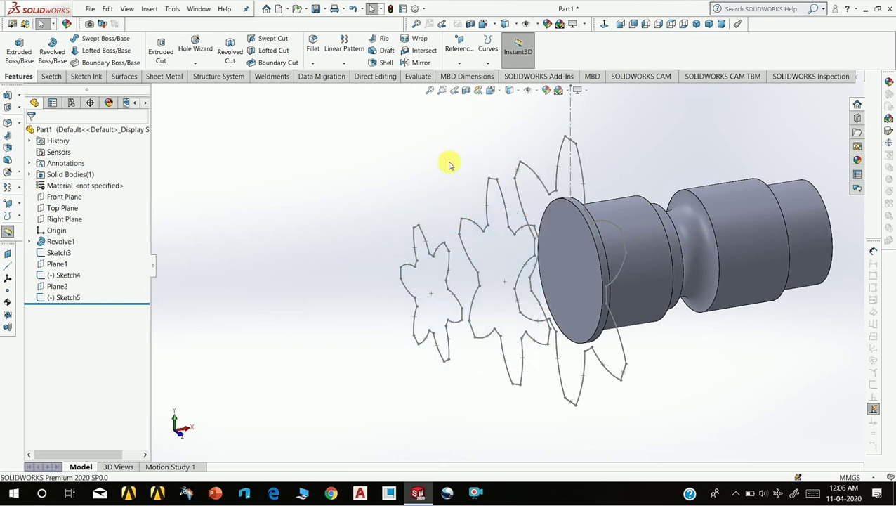
pyautogui.moveTo(448, 164)
pyautogui.mouseDown(button='middle')
pyautogui.moveTo(571, 144)
pyautogui.moveTo(625, 164)
pyautogui.moveTo(587, 244)
pyautogui.moveTo(521, 232)
pyautogui.moveTo(464, 191)
pyautogui.moveTo(427, 190)
pyautogui.moveTo(456, 206)
pyautogui.moveTo(405, 201)
pyautogui.mouseUp(button='middle')
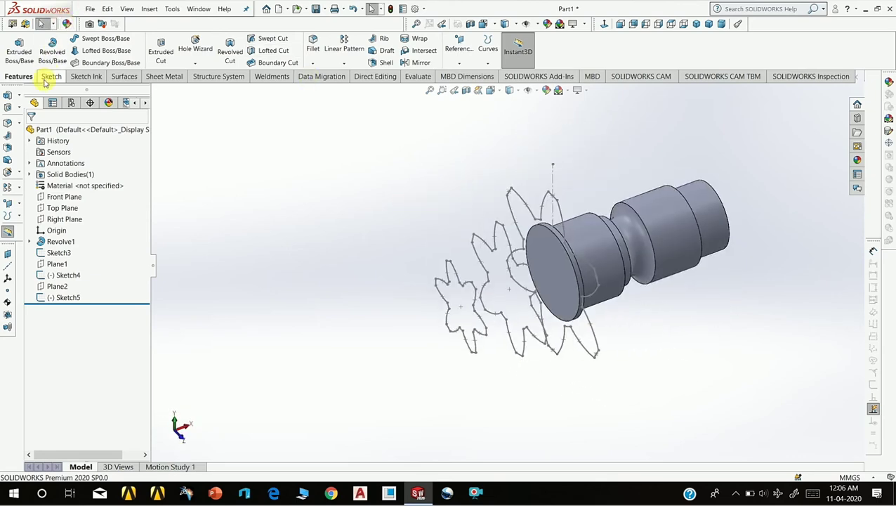
# Start a loft, pick Sketch3, Sketch4 and Sketch5 as profiles, then clear them.
pyautogui.click(98, 50)
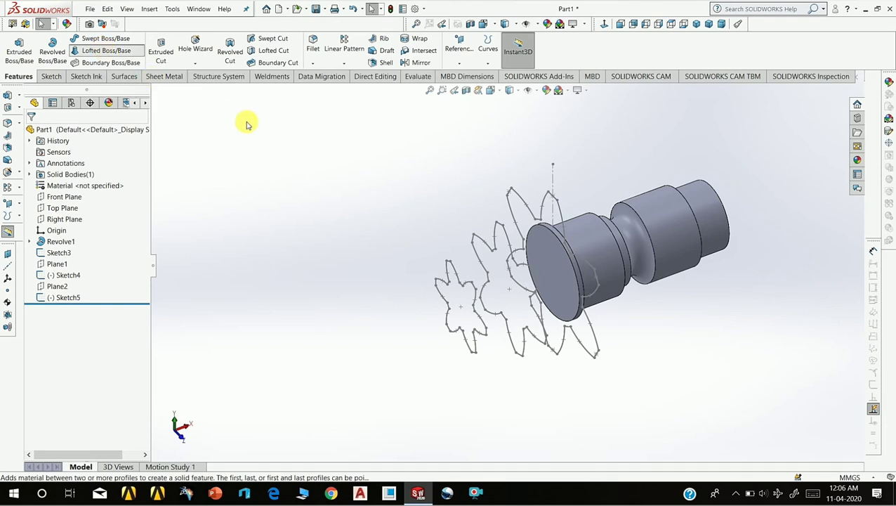
pyautogui.scroll(-2, 532, 219)
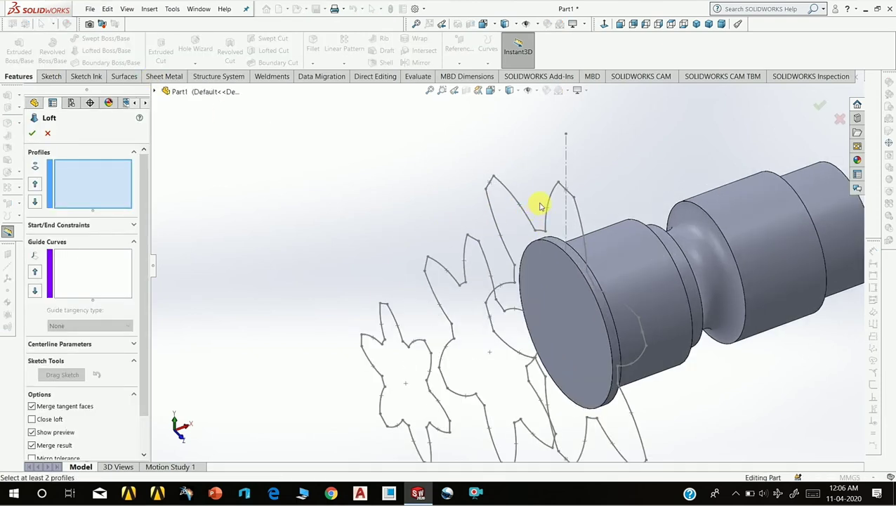
pyautogui.moveTo(540, 206); pyautogui.dragTo(549, 202, button='middle')
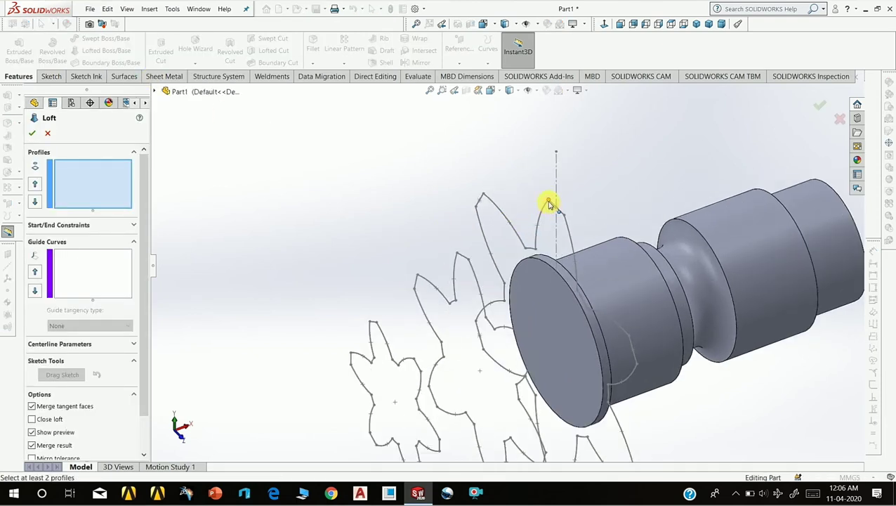
pyautogui.click(491, 239)
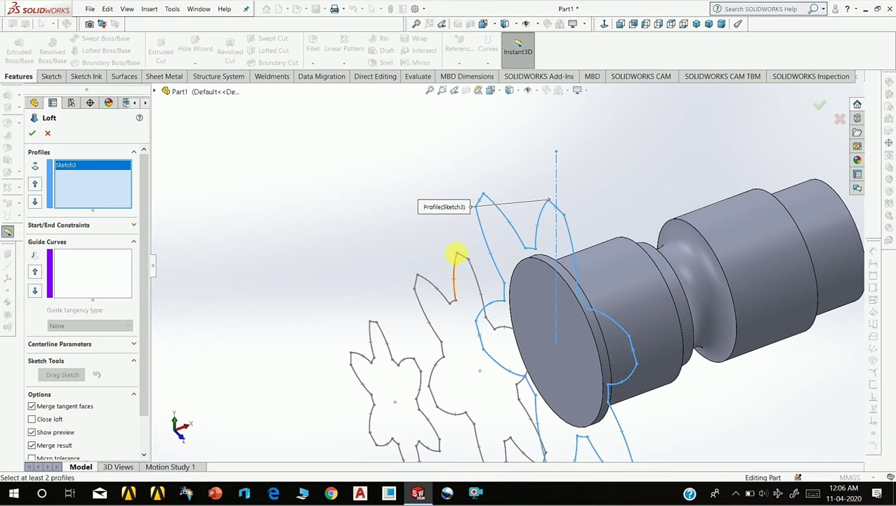
pyautogui.click(433, 352)
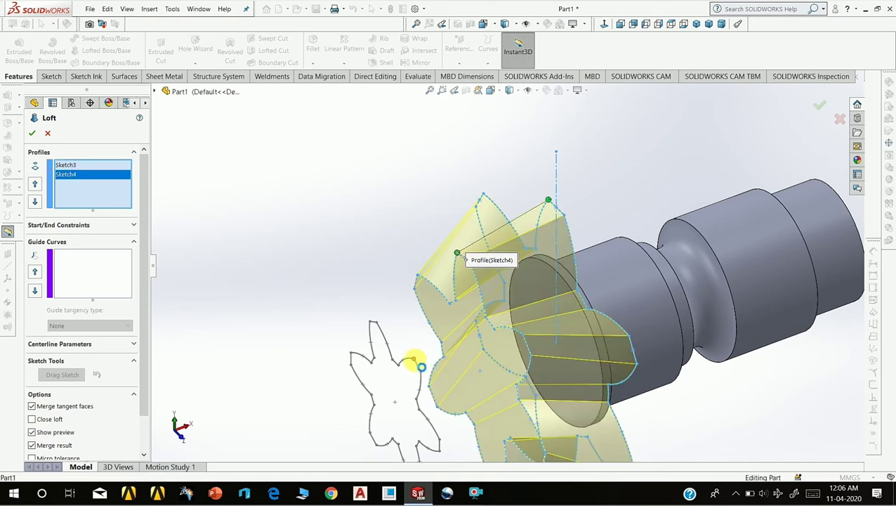
pyautogui.click(414, 355)
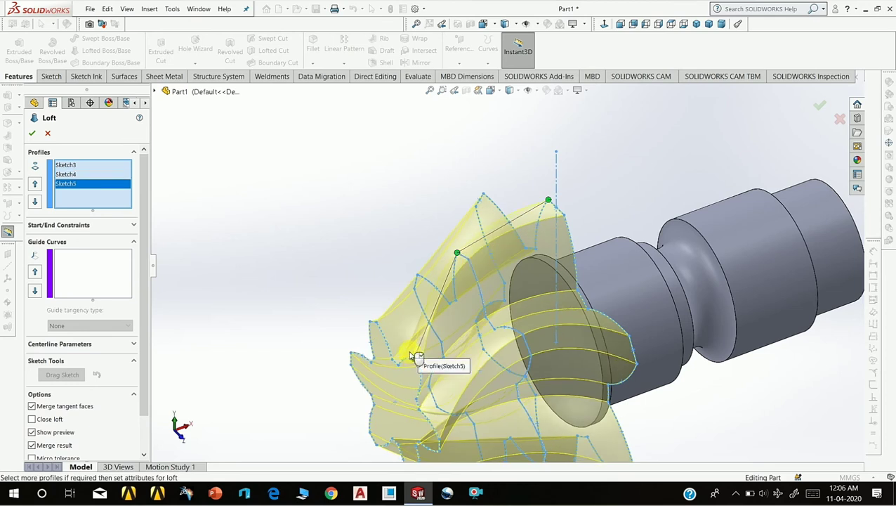
pyautogui.rightClick(118, 188)
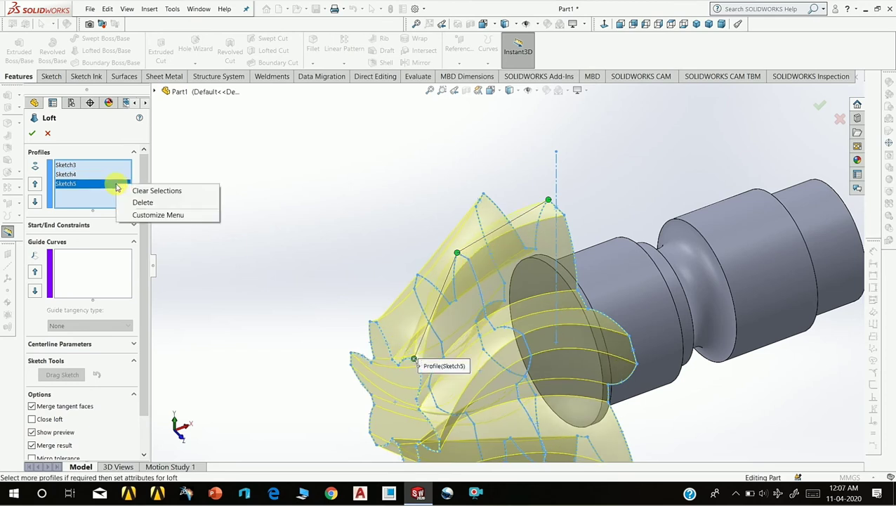
pyautogui.click(137, 192)
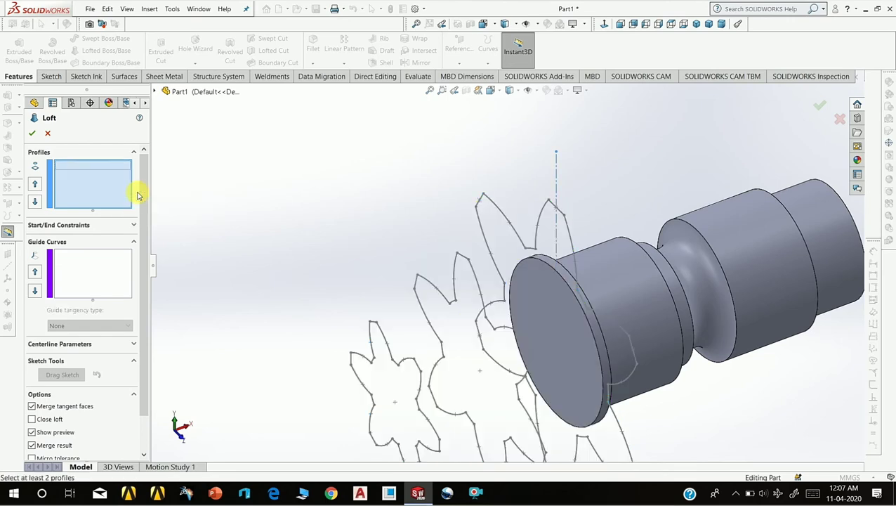
# Reselect Sketch3, Sketch4 and Sketch5 as loft profiles, dragging the connector to set the twist.
pyautogui.click(550, 204)
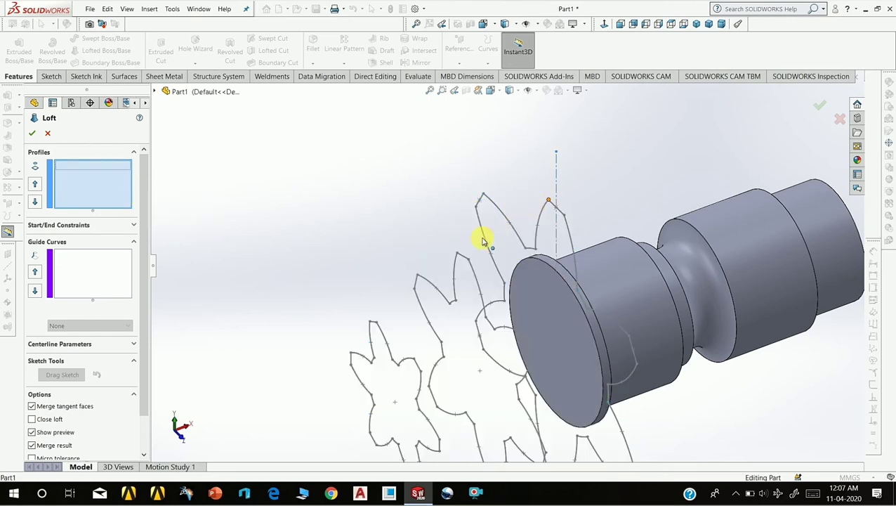
pyautogui.click(401, 317)
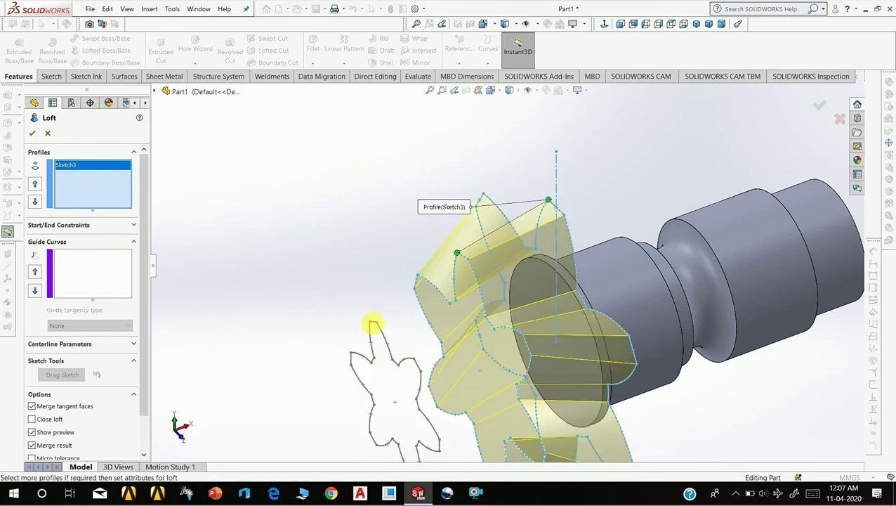
pyautogui.moveTo(374, 326)
pyautogui.mouseDown(button='middle')
pyautogui.moveTo(362, 314)
pyautogui.moveTo(401, 296)
pyautogui.mouseUp(button='middle')
pyautogui.scroll(2, 399, 295)
pyautogui.scroll(-3, 510, 362)
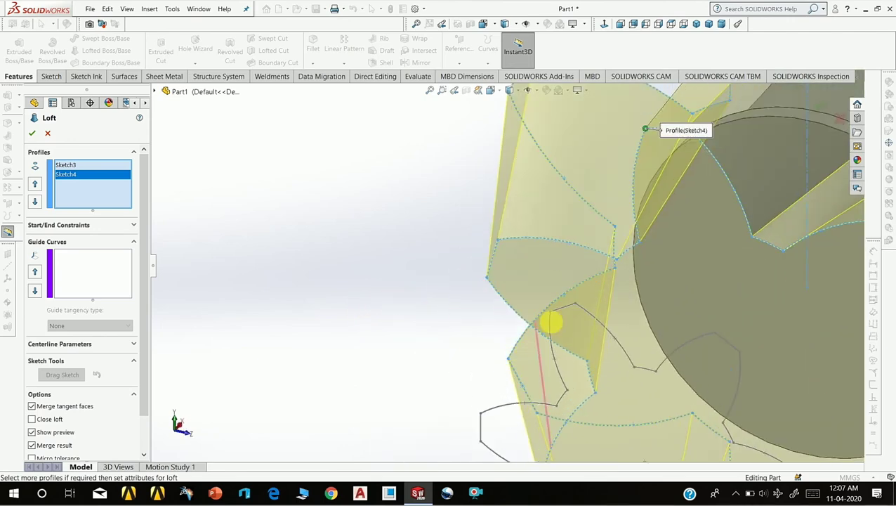
pyautogui.moveTo(558, 319); pyautogui.dragTo(550, 311)
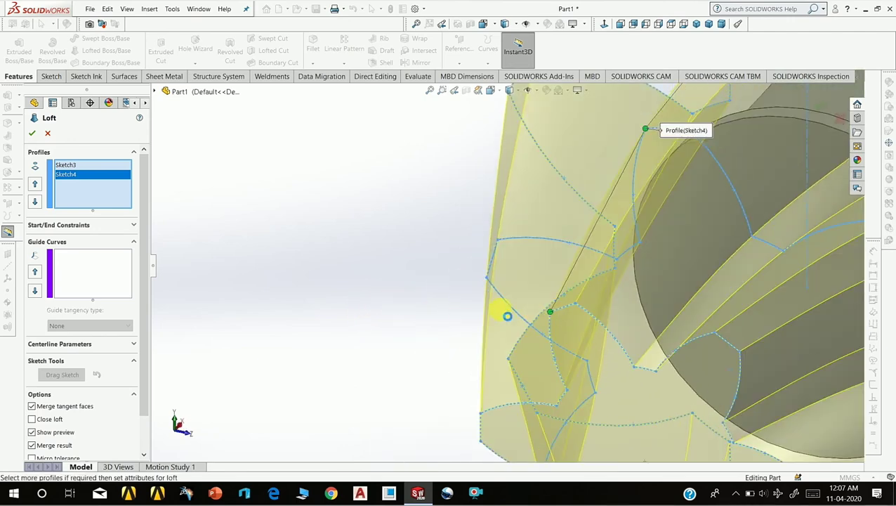
pyautogui.click(434, 281)
pyautogui.scroll(5, 434, 281)
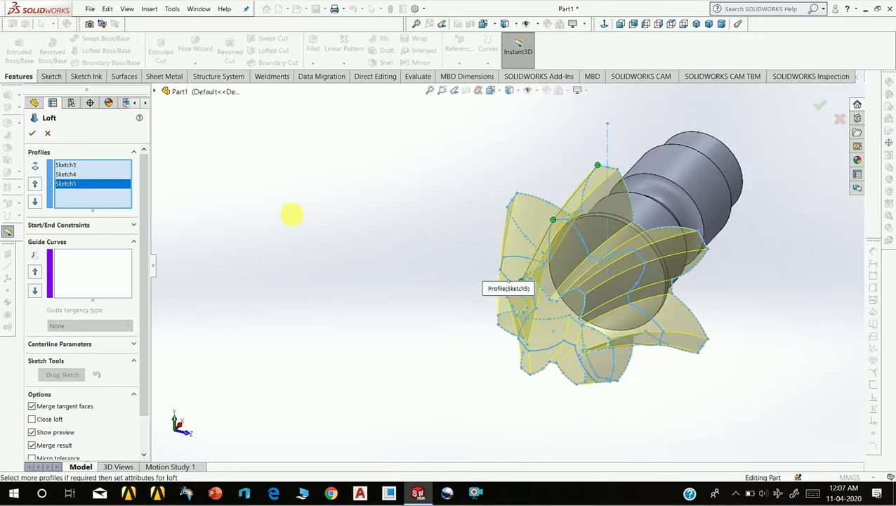
# Accept the loft to create Loft1 and orbit the part to a side view.
pyautogui.click(33, 133)
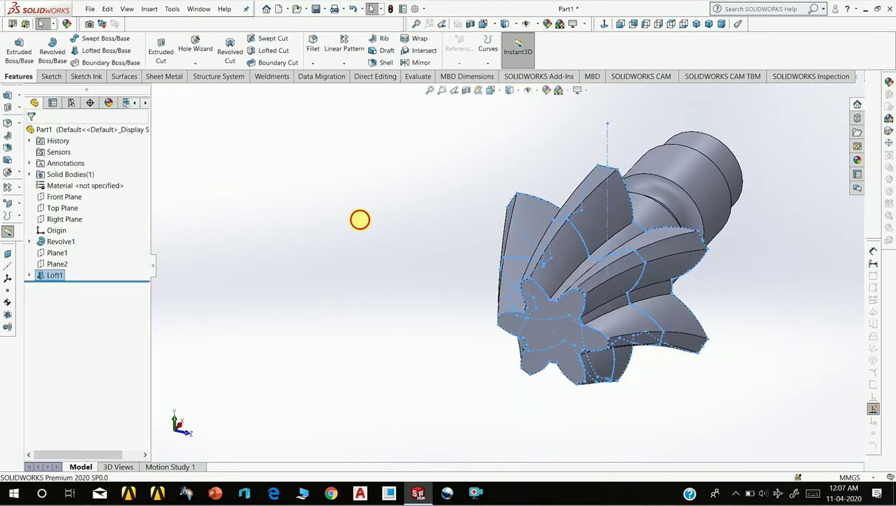
pyautogui.scroll(2, 417, 225)
pyautogui.moveTo(426, 226)
pyautogui.mouseDown(button='middle')
pyautogui.moveTo(514, 262)
pyautogui.moveTo(524, 170)
pyautogui.moveTo(567, 260)
pyautogui.moveTo(651, 241)
pyautogui.moveTo(666, 408)
pyautogui.moveTo(598, 297)
pyautogui.moveTo(578, 342)
pyautogui.moveTo(621, 216)
pyautogui.moveTo(546, 210)
pyautogui.moveTo(562, 306)
pyautogui.mouseUp(button='middle')
pyautogui.scroll(-4, 548, 262)
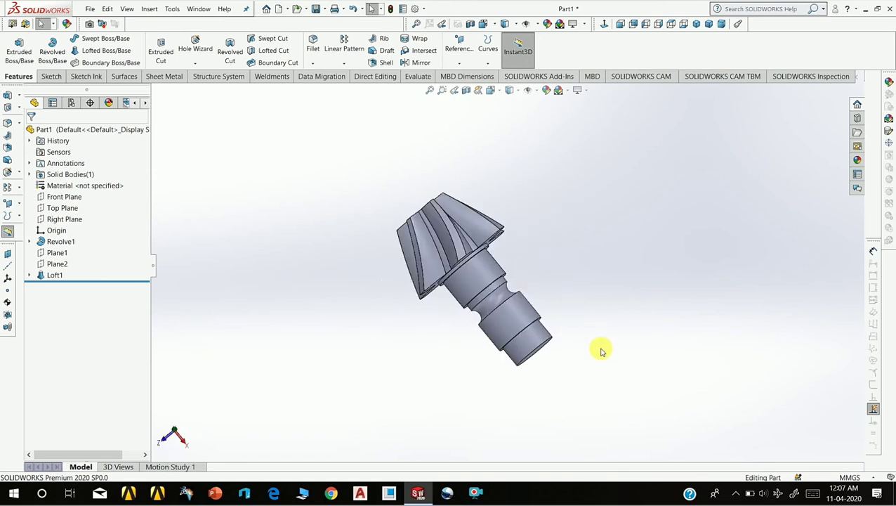
# Orbit end-on to the gear teeth and select the shaft's end ring face.
pyautogui.moveTo(601, 351)
pyautogui.mouseDown(button='middle')
pyautogui.moveTo(568, 163)
pyautogui.moveTo(480, 262)
pyautogui.moveTo(586, 236)
pyautogui.moveTo(592, 288)
pyautogui.mouseUp(button='middle')
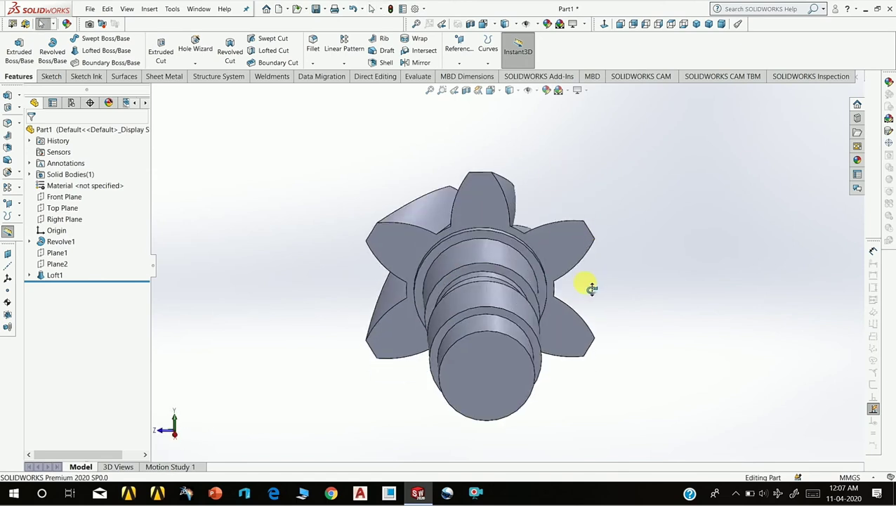
pyautogui.scroll(-3, 519, 337)
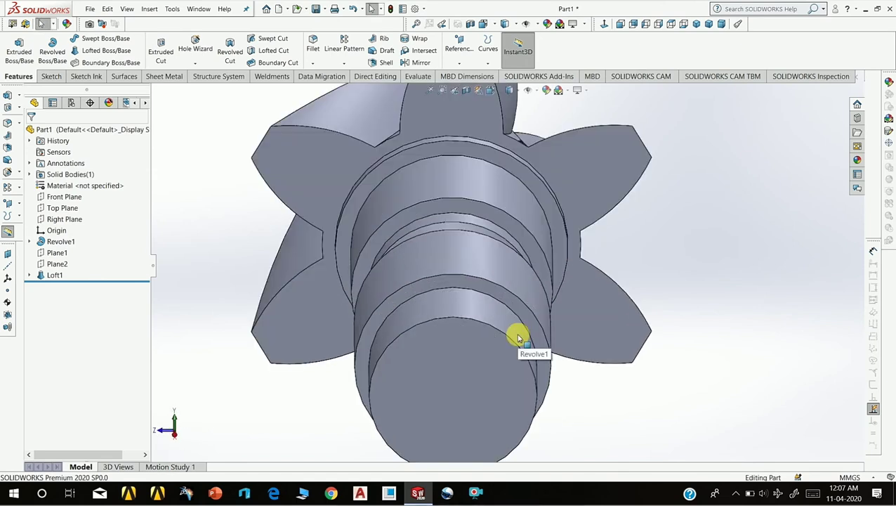
pyautogui.scroll(-2, 519, 338)
pyautogui.click(503, 281)
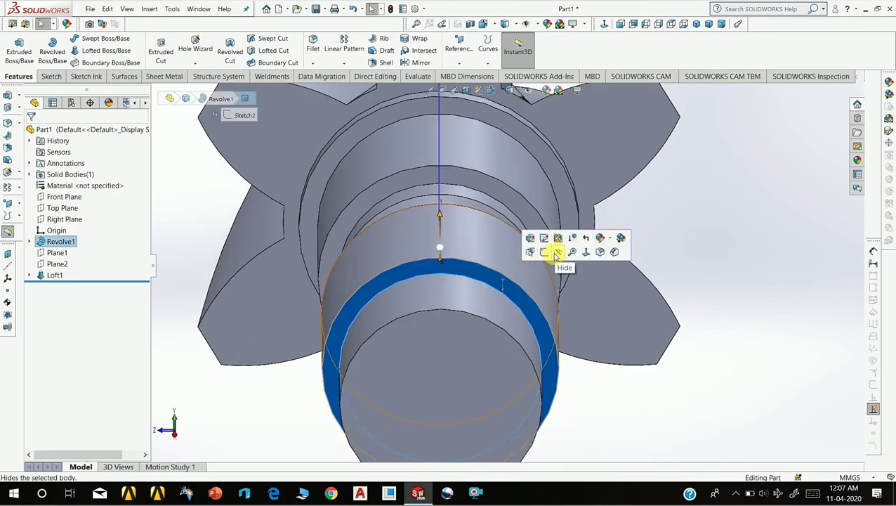
# Open Sketch6 on the end face and draw a vertical centerline from the origin past the top petal.
pyautogui.click(545, 252)
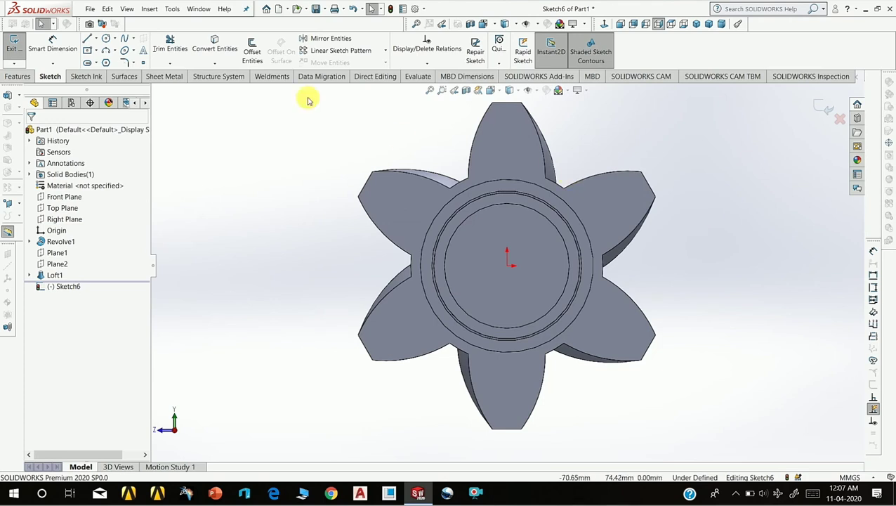
pyautogui.click(103, 52)
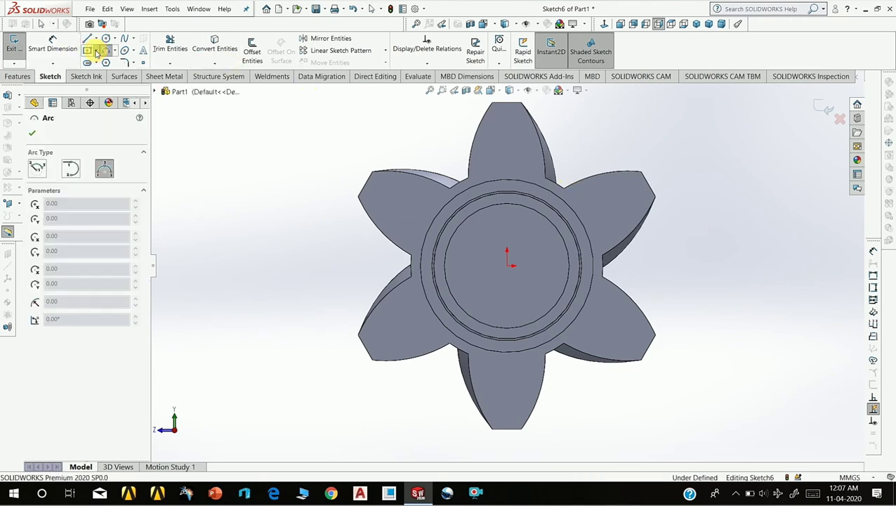
pyautogui.click(93, 50)
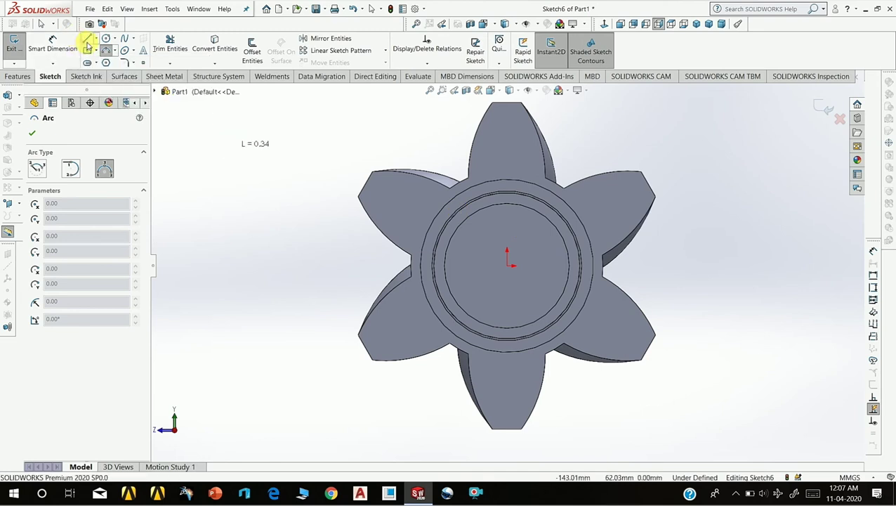
pyautogui.click(99, 38)
pyautogui.click(100, 61)
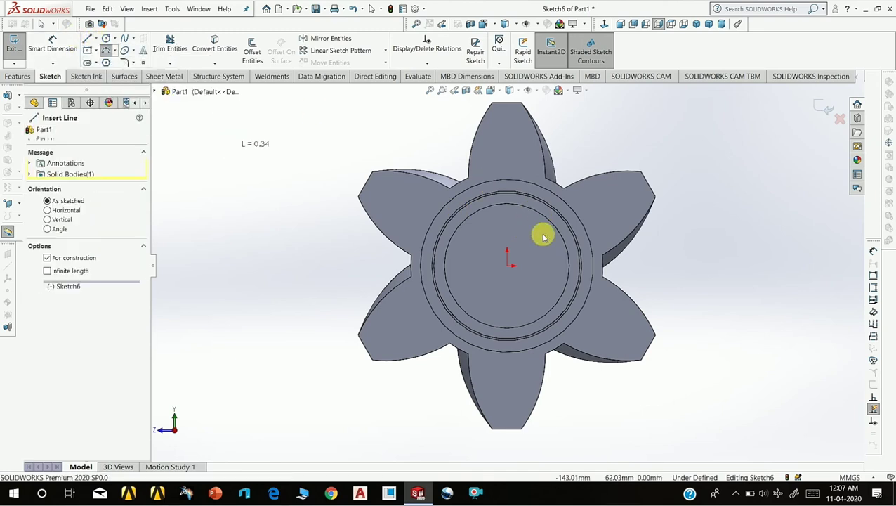
pyautogui.click(509, 267)
pyautogui.press('z')
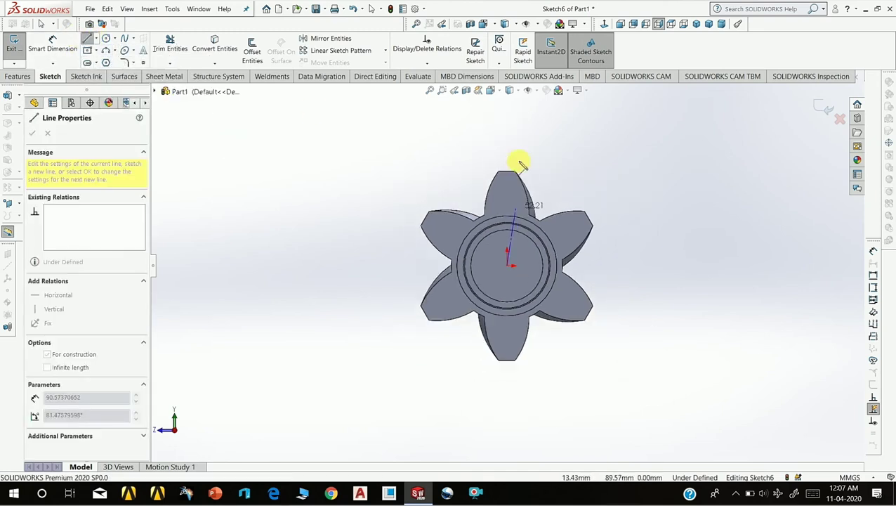
pyautogui.click(508, 145)
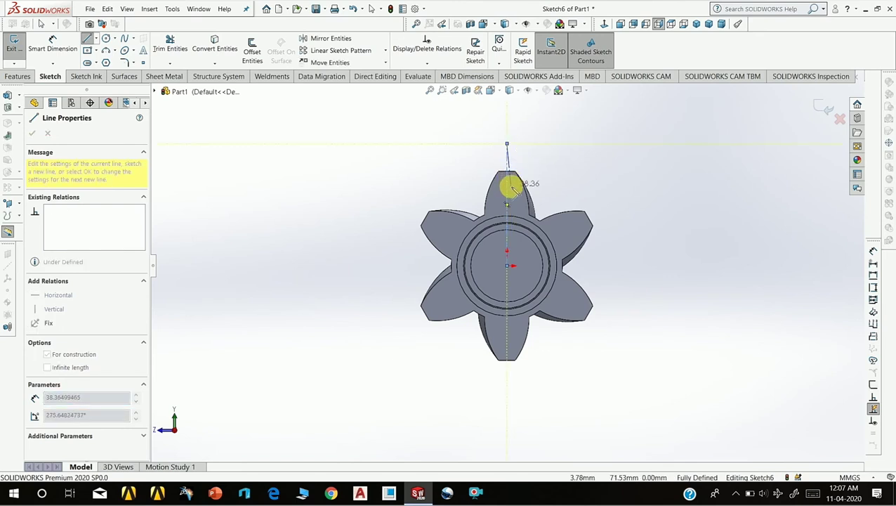
pyautogui.press('Escape')
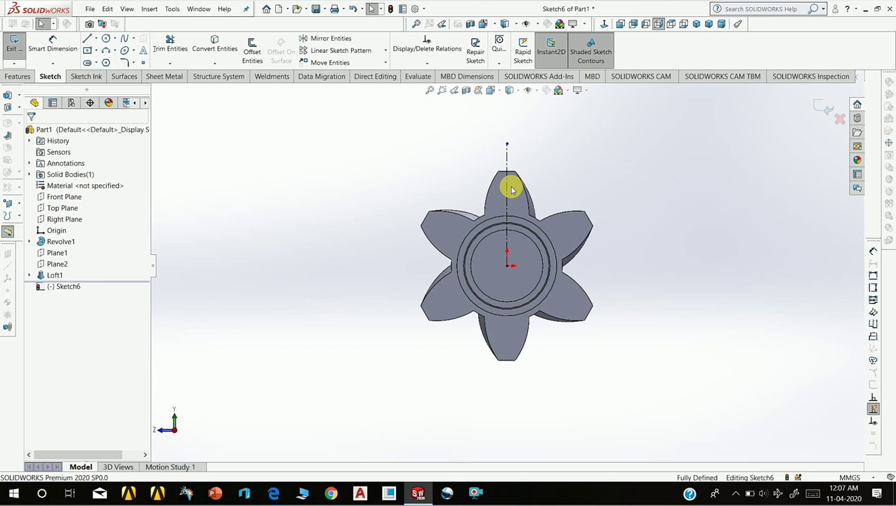
# Offset the vertical centerline 5 mm to the left and 5 mm to the right with Offset Entities.
pyautogui.scroll(-3, 524, 232)
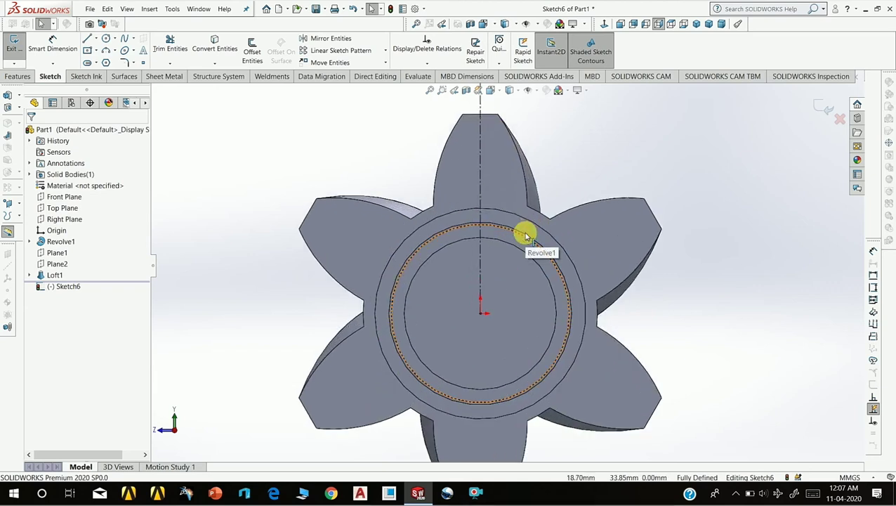
pyautogui.click(524, 236)
pyautogui.click(250, 53)
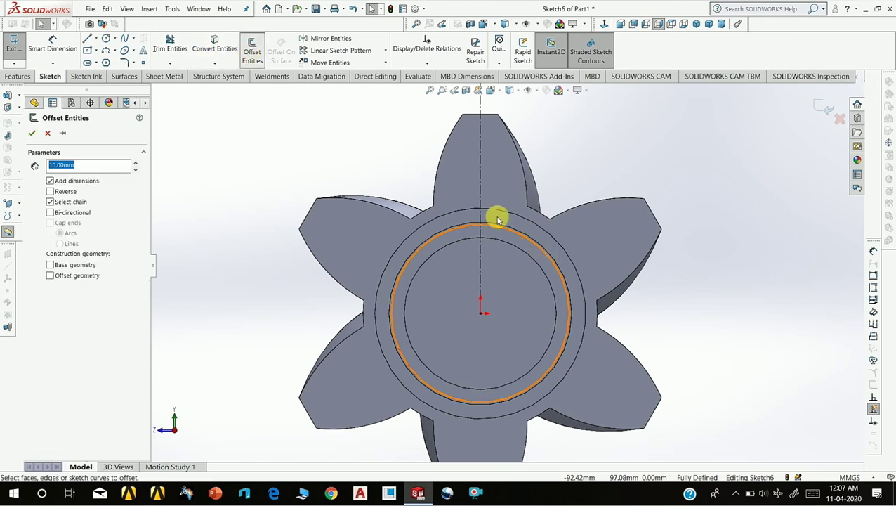
pyautogui.scroll(-3, 503, 218)
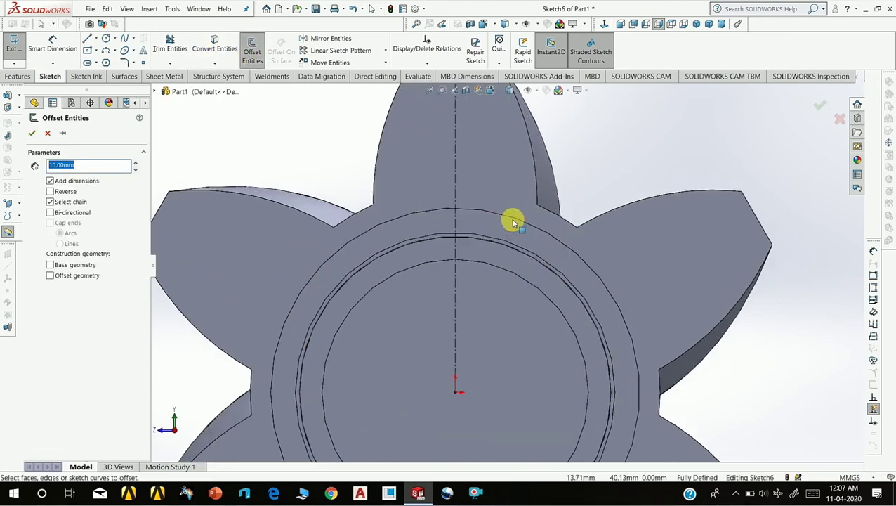
pyautogui.click(457, 182)
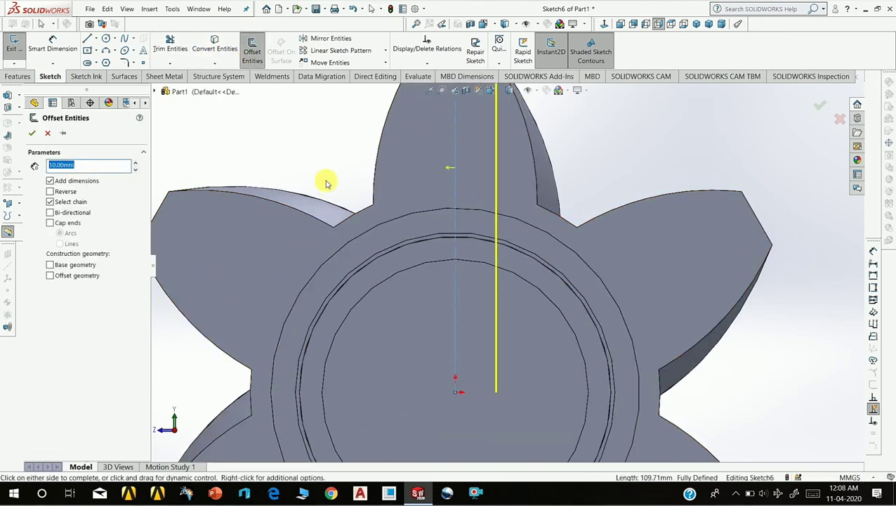
pyautogui.write('5')
pyautogui.press('Return')
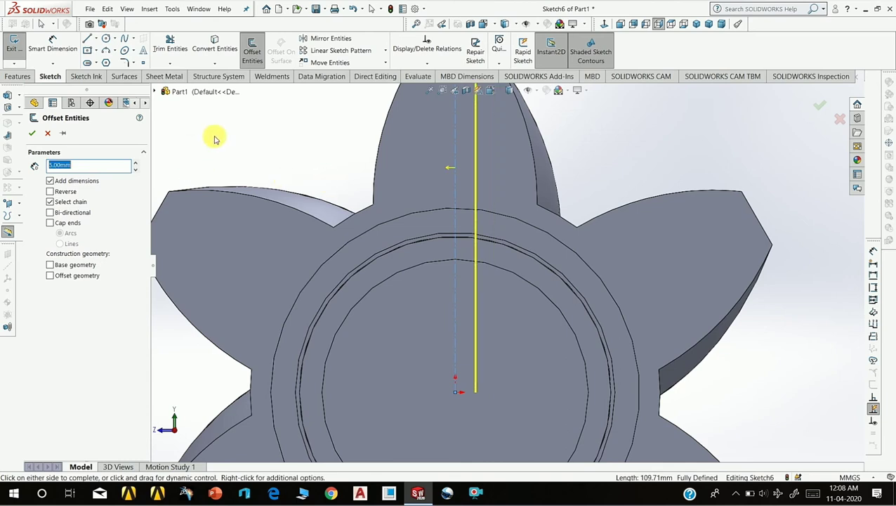
pyautogui.click(231, 136)
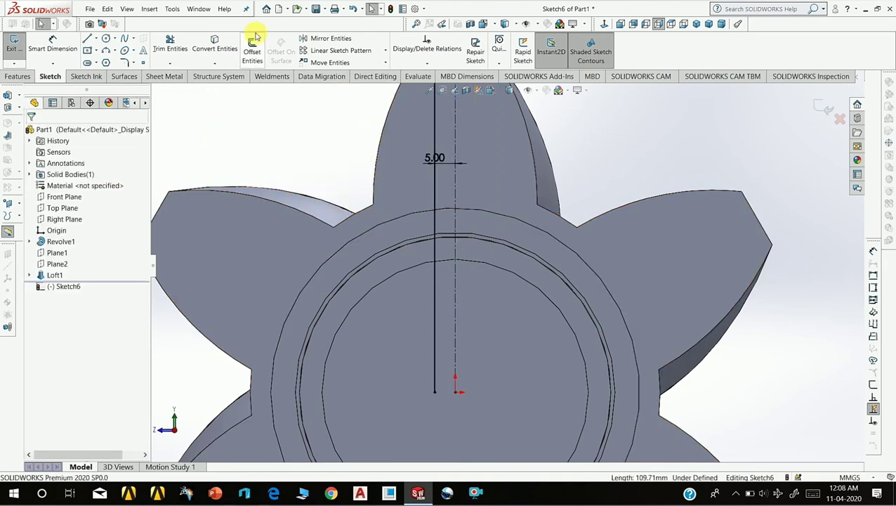
pyautogui.click(259, 55)
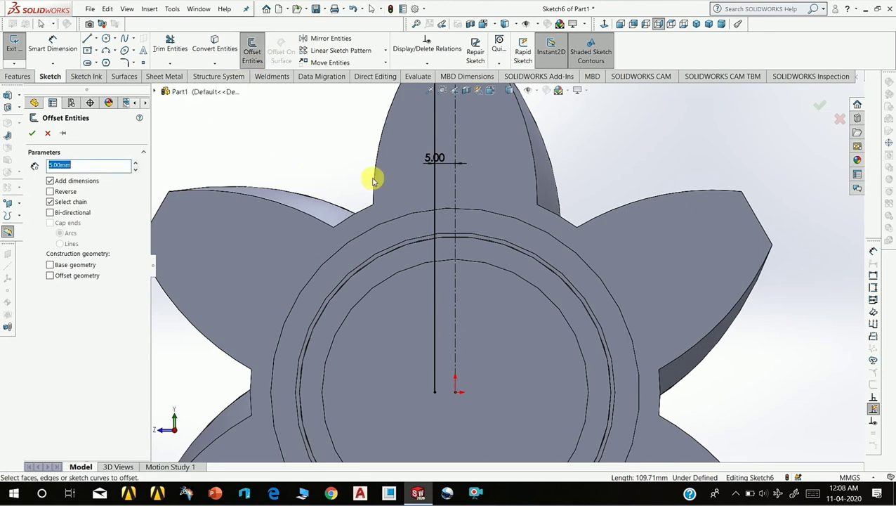
pyautogui.click(457, 141)
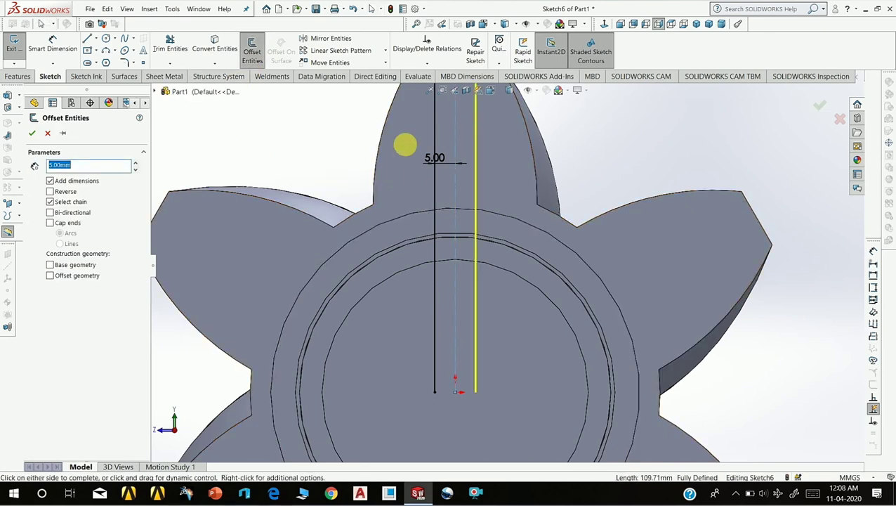
pyautogui.click(33, 134)
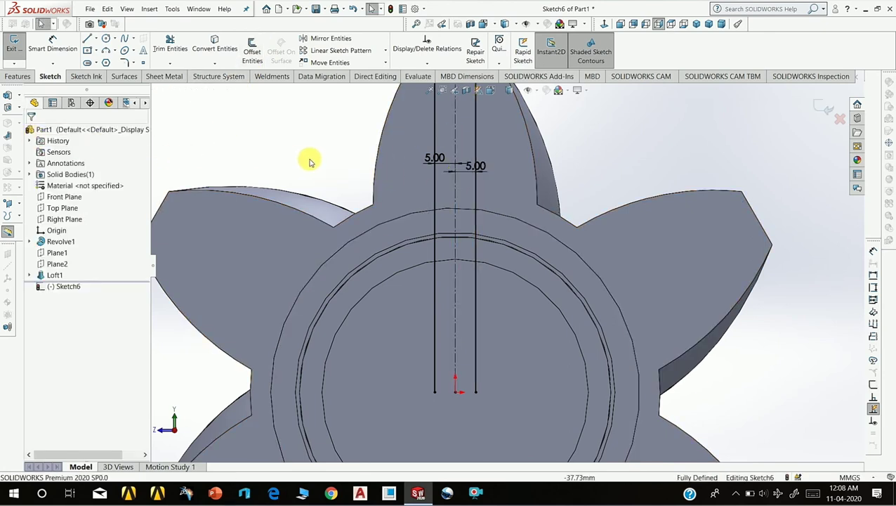
# Convert the two circular shaft-end edges into Sketch6 circles, dismissing the perpendicular-face warning.
pyautogui.press('Right')
pyautogui.press('Right')
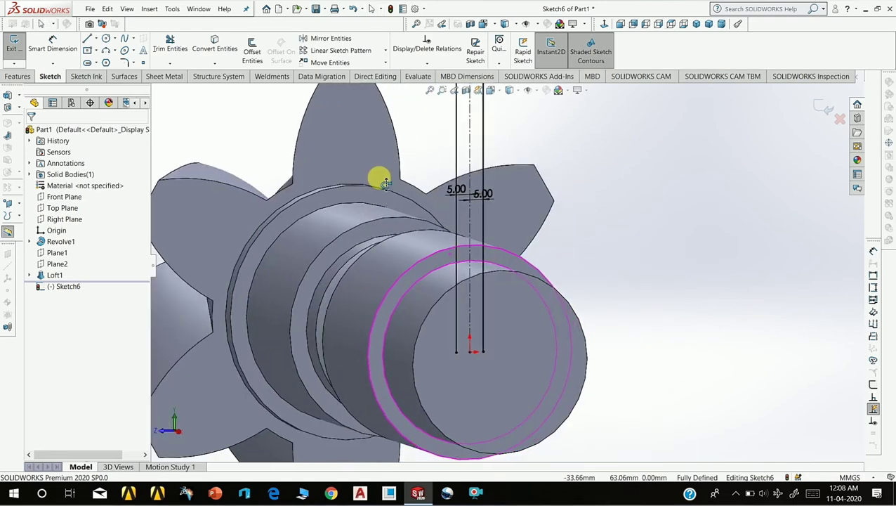
pyautogui.click(203, 58)
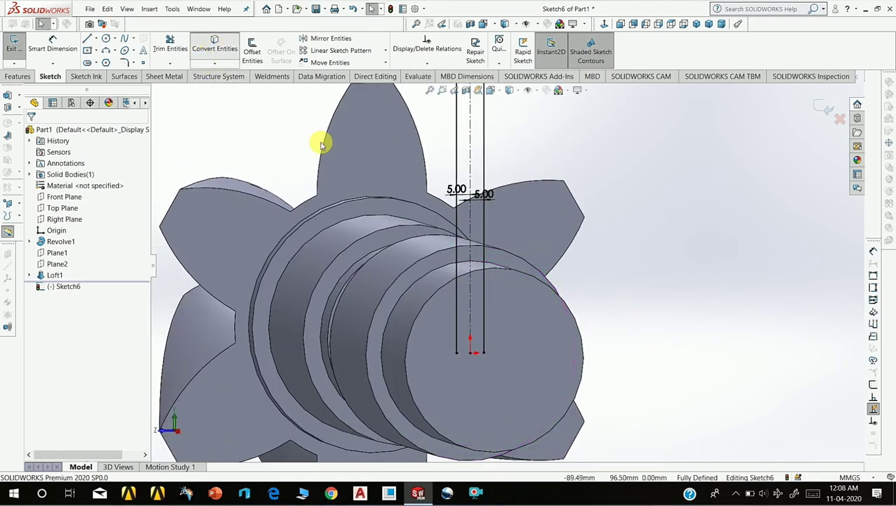
pyautogui.click(435, 257)
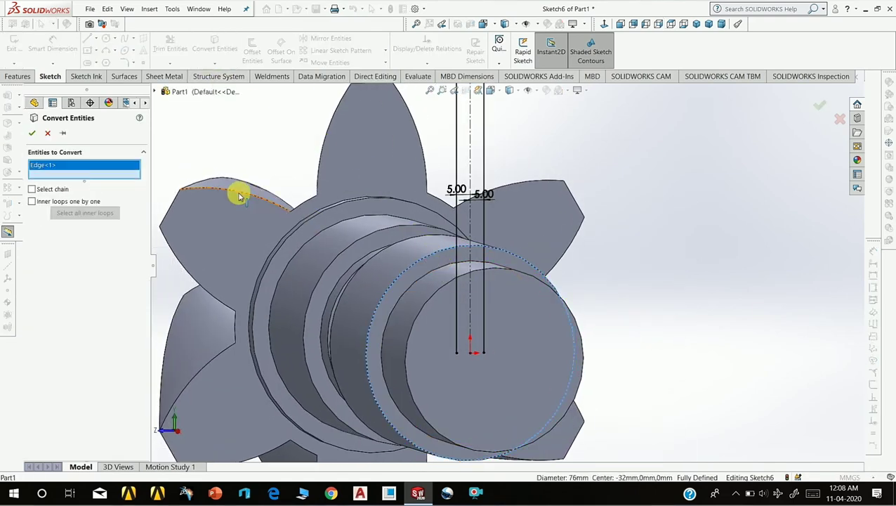
pyautogui.scroll(-2, 456, 295)
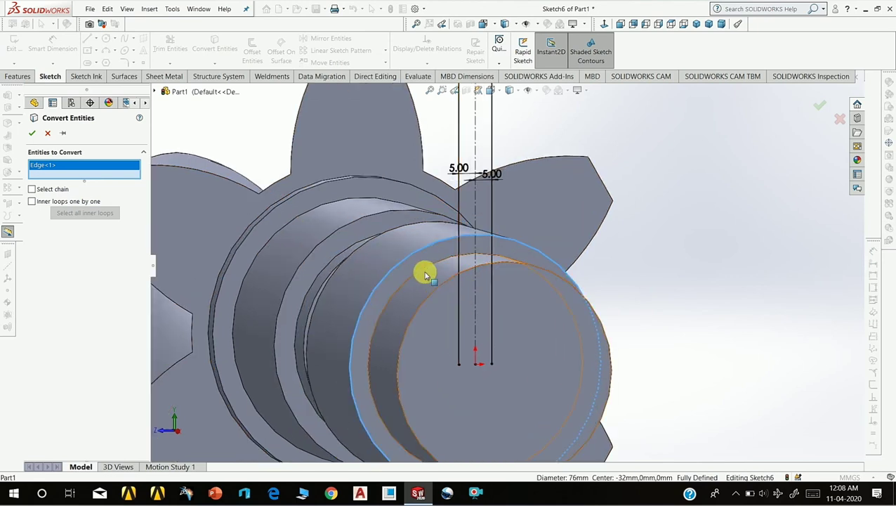
pyautogui.click(425, 270)
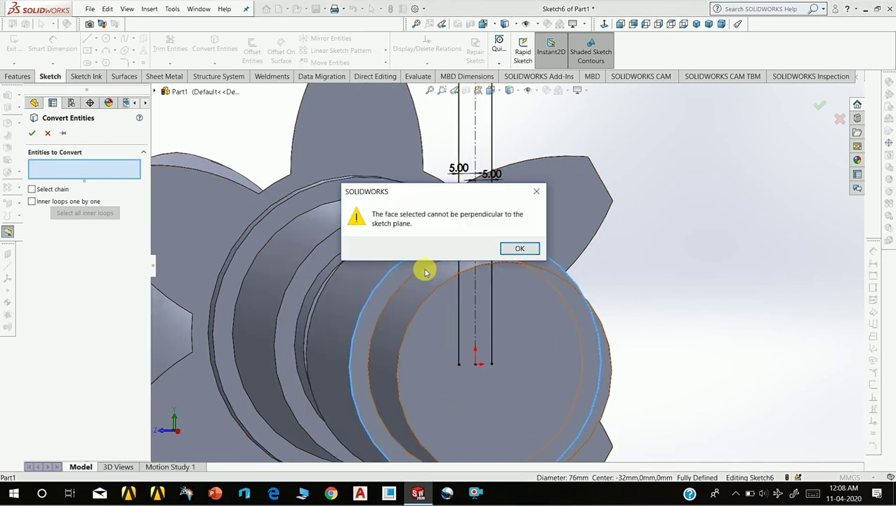
pyautogui.click(541, 192)
pyautogui.click(427, 260)
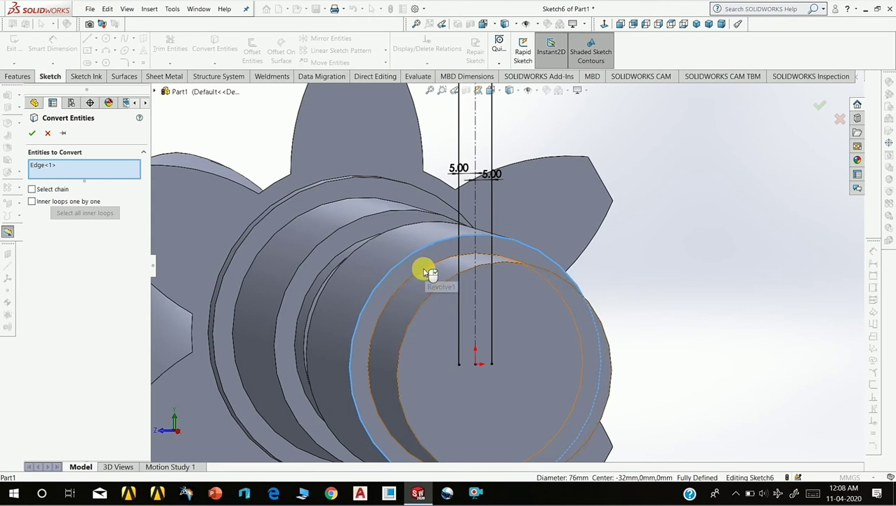
pyautogui.click(425, 270)
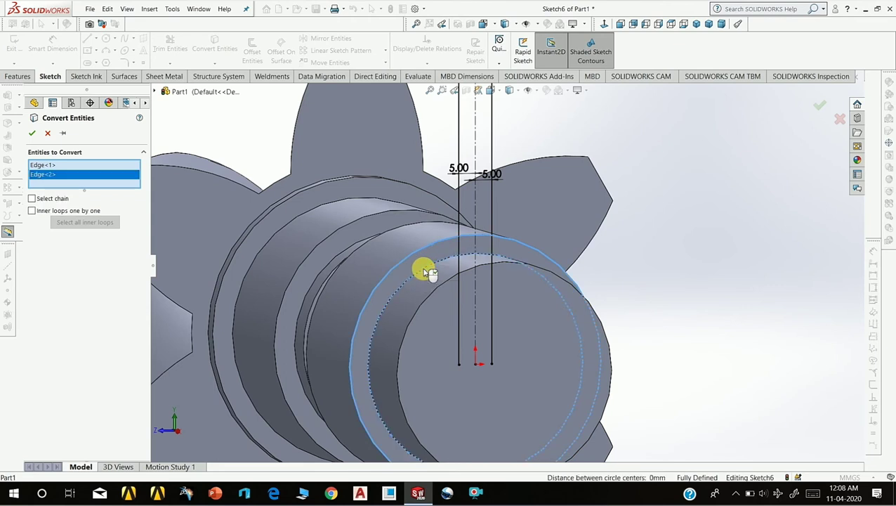
pyautogui.click(34, 135)
pyautogui.scroll(1, 650, 246)
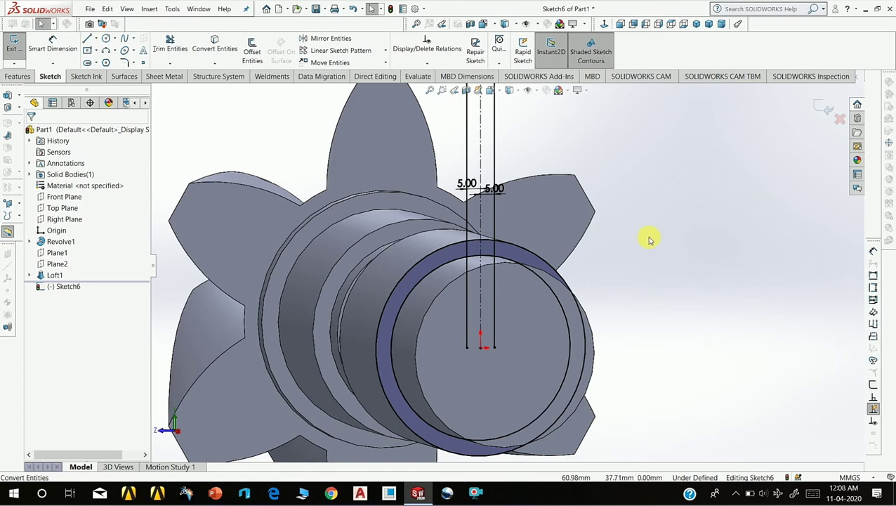
# Orbit toward the shaft end, view Sketch6 face-on with Ctrl+8, and activate the Circle tool.
pyautogui.moveTo(659, 239); pyautogui.dragTo(646, 236, button='middle')
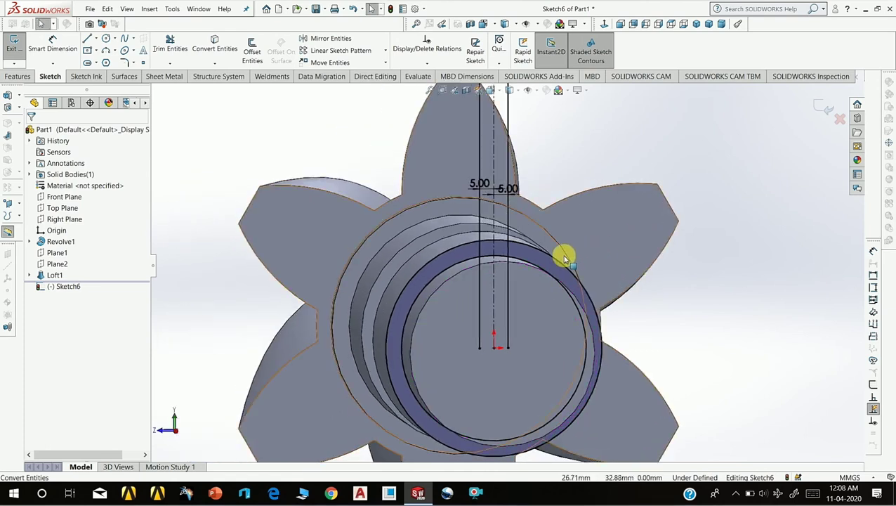
pyautogui.scroll(-2, 537, 259)
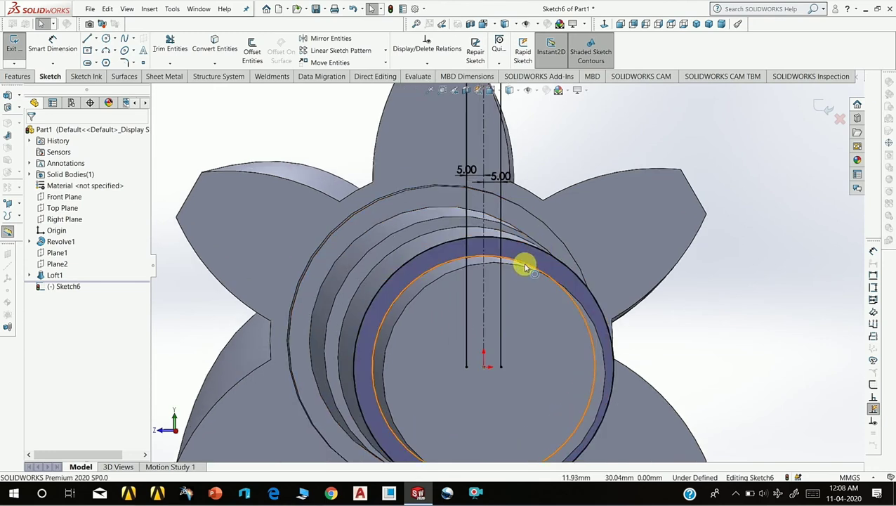
pyautogui.click(525, 267)
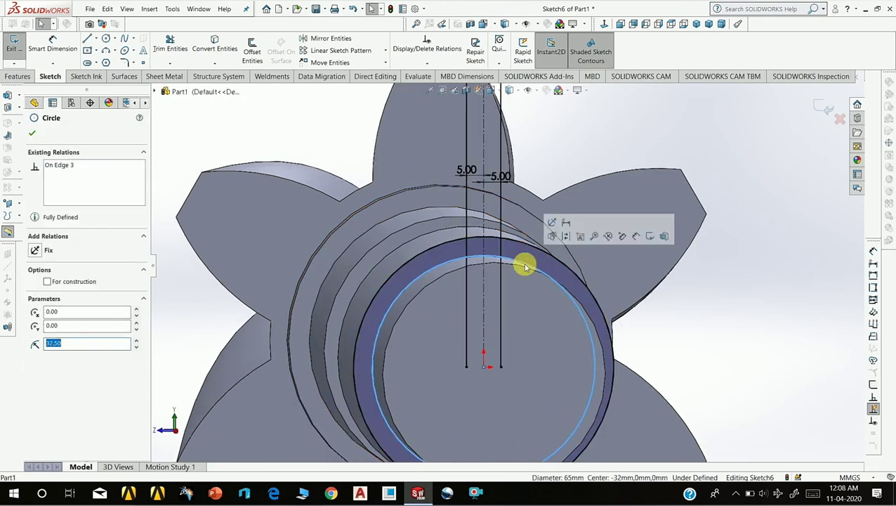
pyautogui.press('Escape')
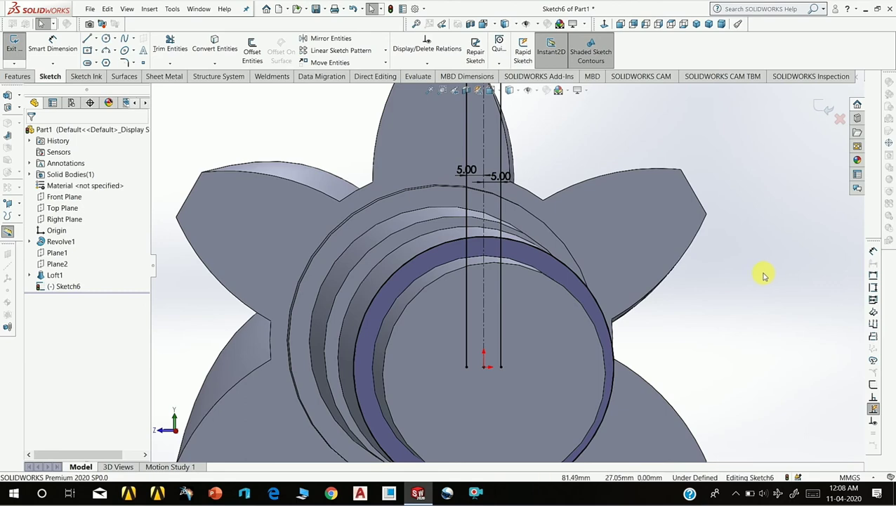
pyautogui.hotkey('ctrl', '8')
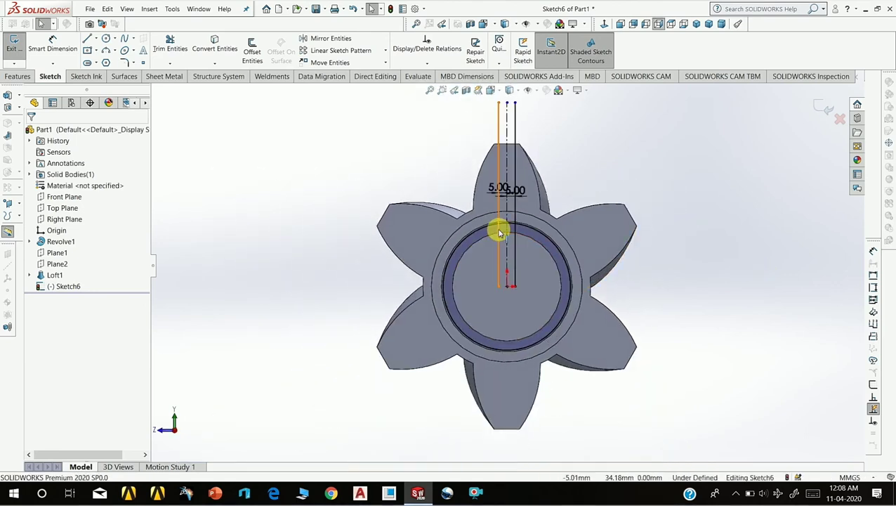
pyautogui.scroll(3, 498, 232)
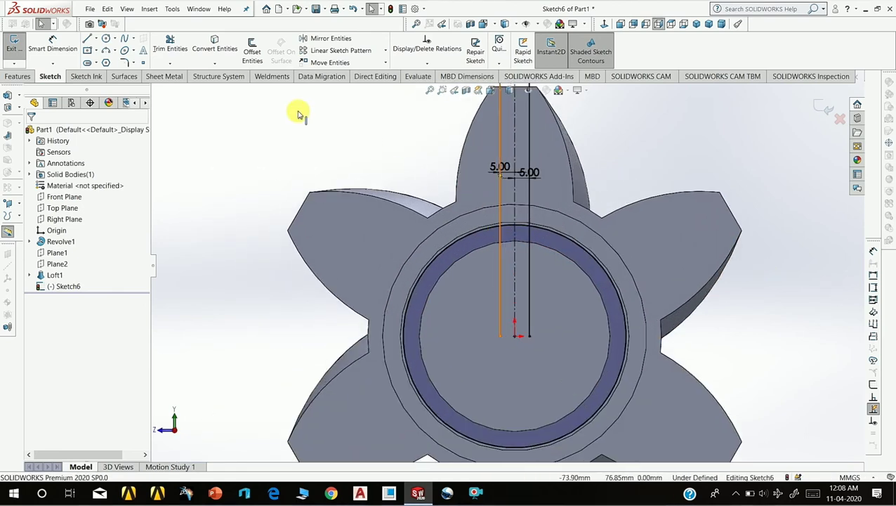
pyautogui.click(107, 40)
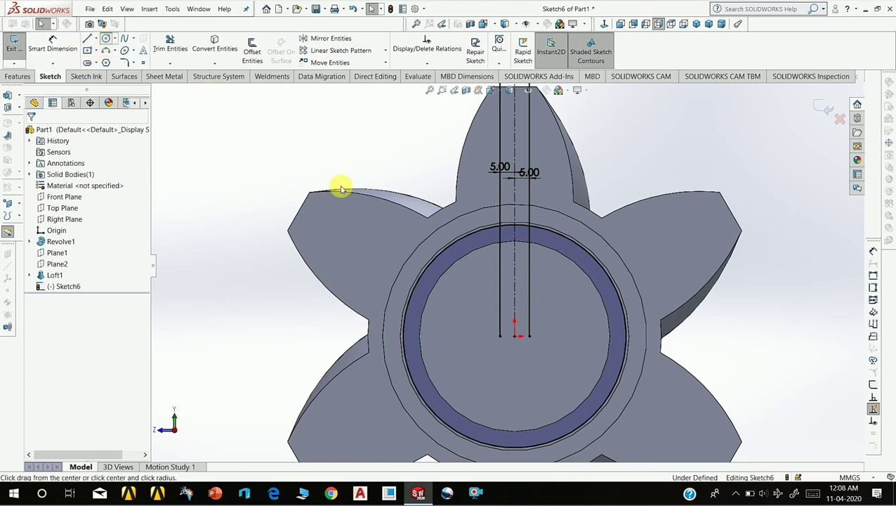
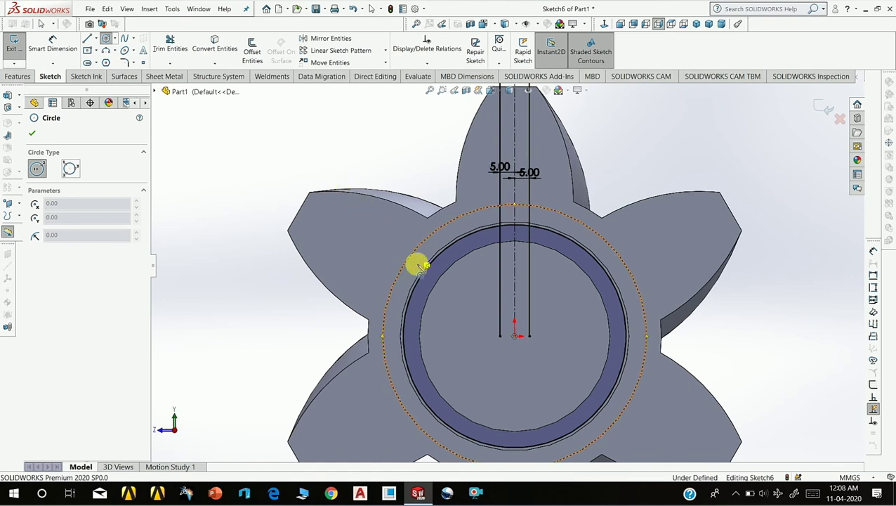
# Draw a circle centred on the sketch origin, crossing the two keyway lines.
pyautogui.scroll(-2, 430, 281)
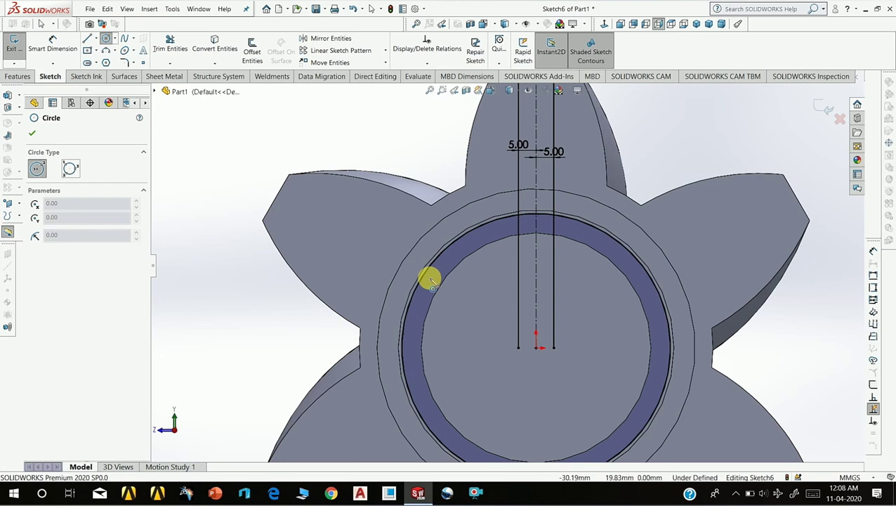
pyautogui.scroll(1, 430, 281)
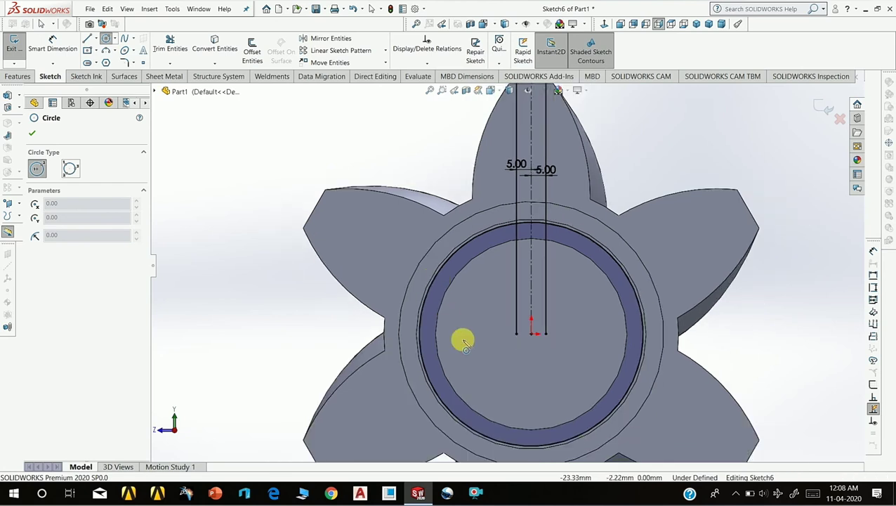
pyautogui.click(532, 334)
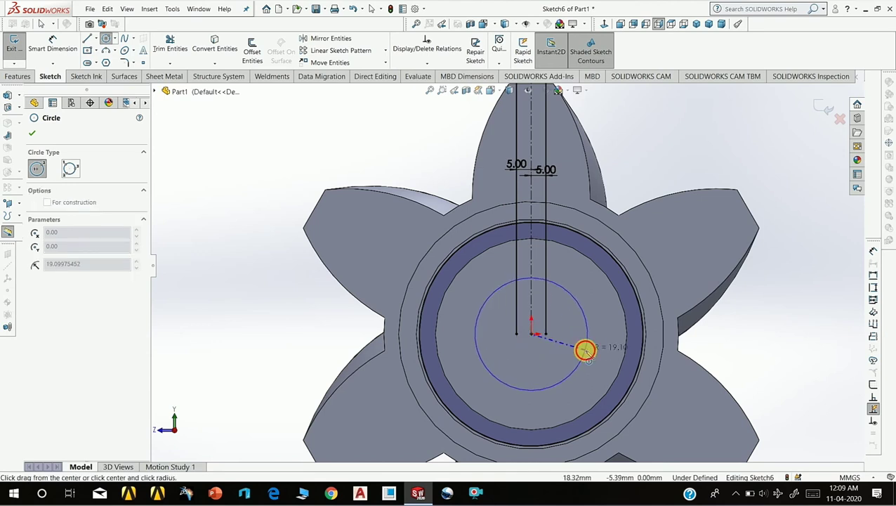
pyautogui.click(587, 334)
# Dimension the circle's diameter to 66 mm.
pyautogui.click(31, 43)
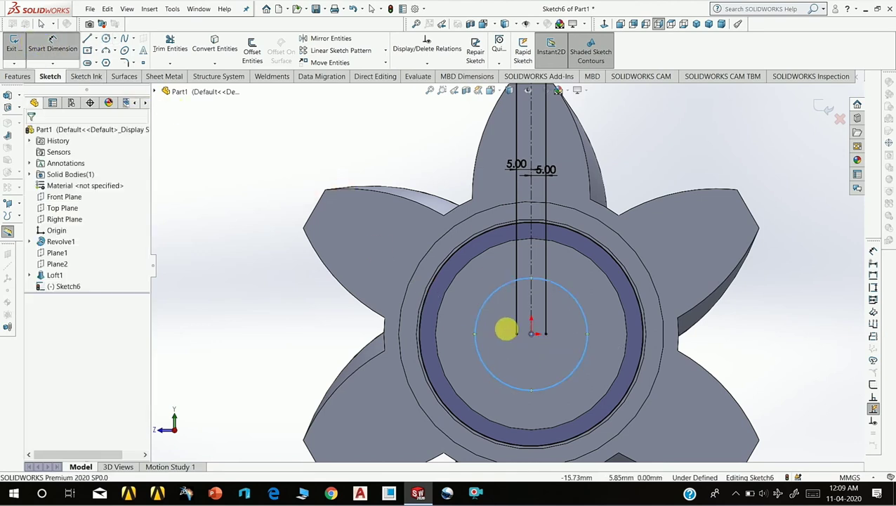
pyautogui.click(587, 351)
pyautogui.click(745, 336)
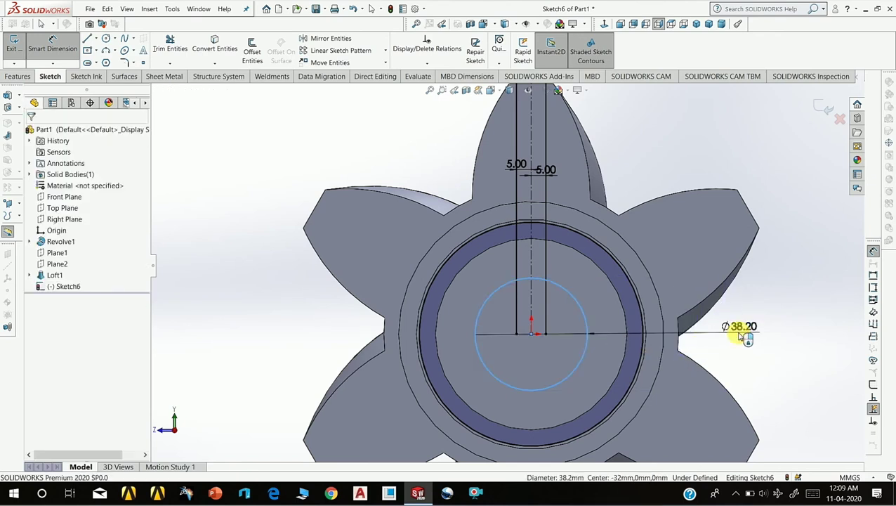
pyautogui.write('66')
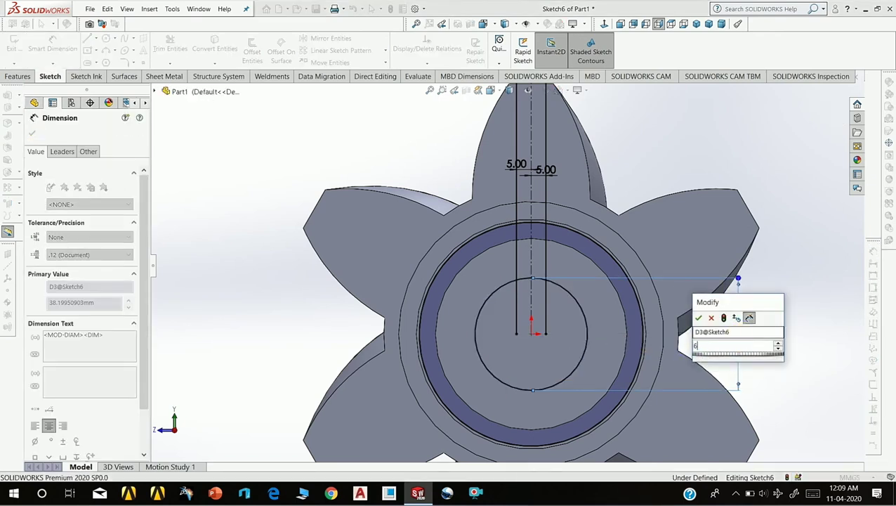
pyautogui.press('Return')
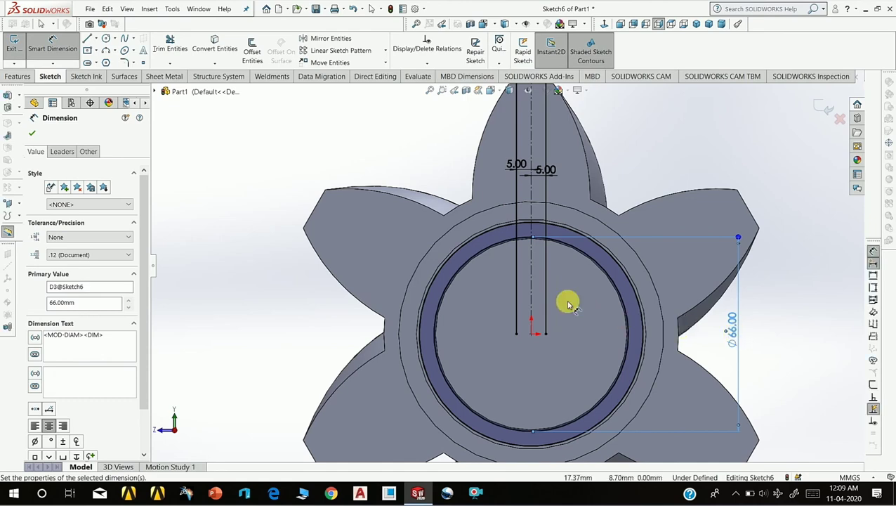
pyautogui.scroll(-3, 546, 258)
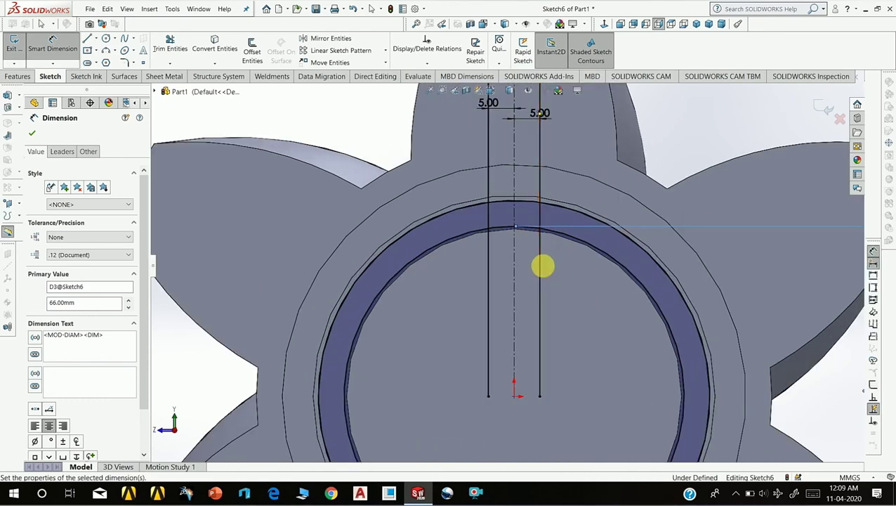
pyautogui.scroll(2, 543, 264)
pyautogui.press('Escape')
pyautogui.scroll(-2, 522, 242)
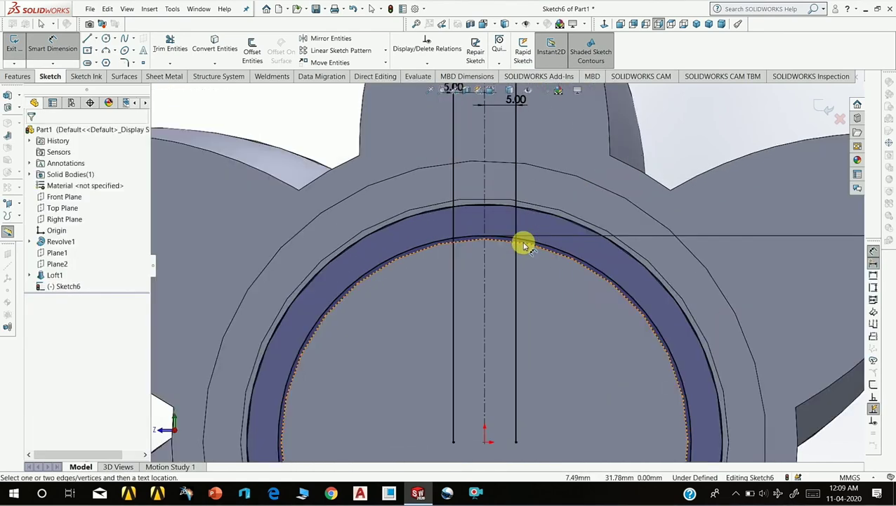
pyautogui.scroll(-2, 508, 242)
pyautogui.scroll(2, 508, 242)
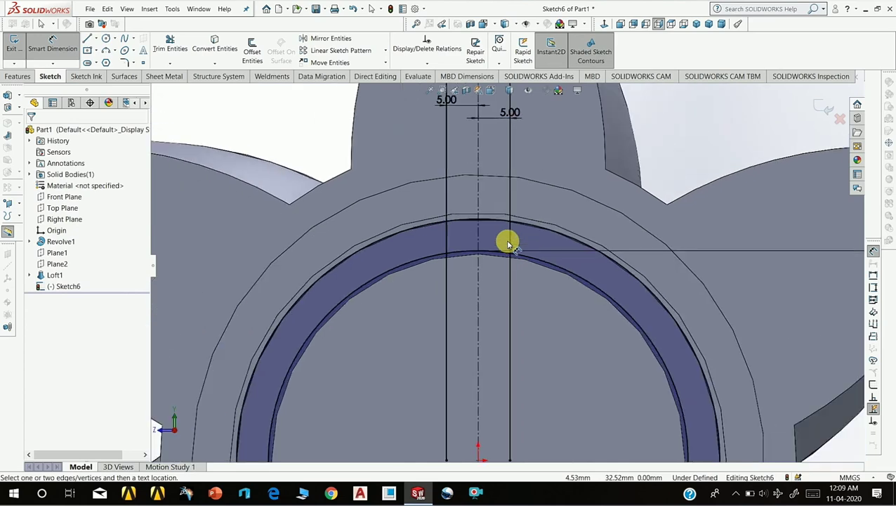
# Trim the excess keyway line ends and circle arc, leaving a closed rectangular keyway profile.
pyautogui.click(170, 45)
pyautogui.scroll(-3, 453, 202)
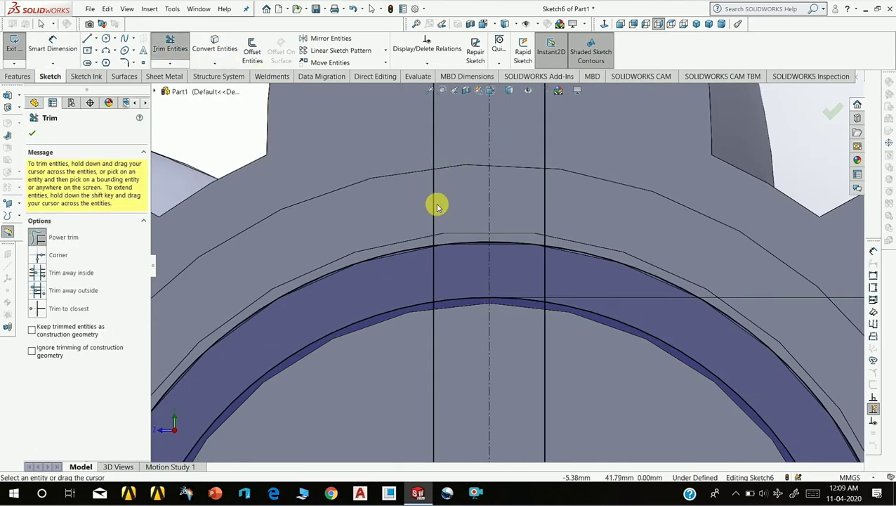
pyautogui.moveTo(437, 206); pyautogui.dragTo(494, 206)
pyautogui.moveTo(576, 200); pyautogui.dragTo(541, 201)
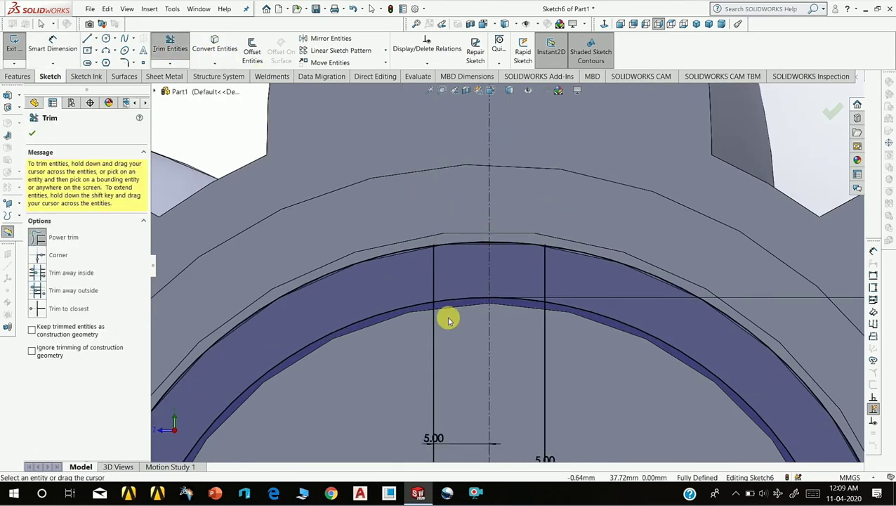
pyautogui.moveTo(427, 356); pyautogui.dragTo(479, 372)
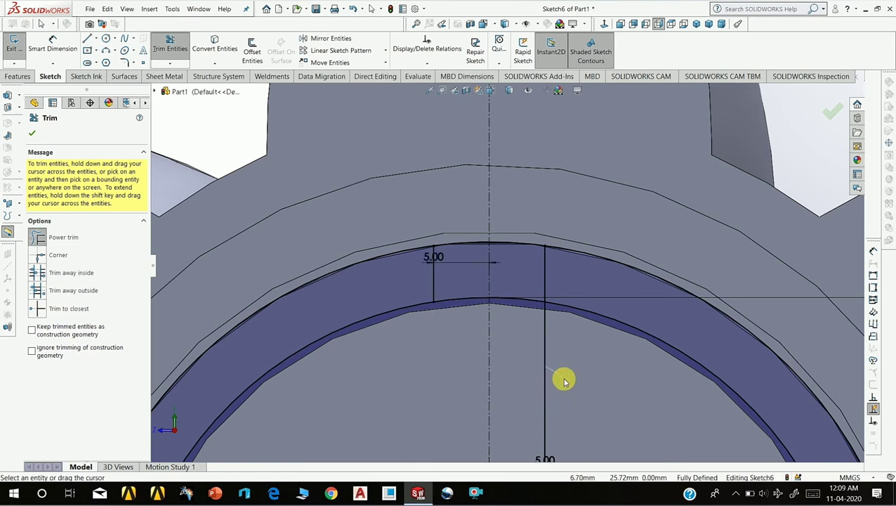
pyautogui.moveTo(573, 366); pyautogui.dragTo(536, 350)
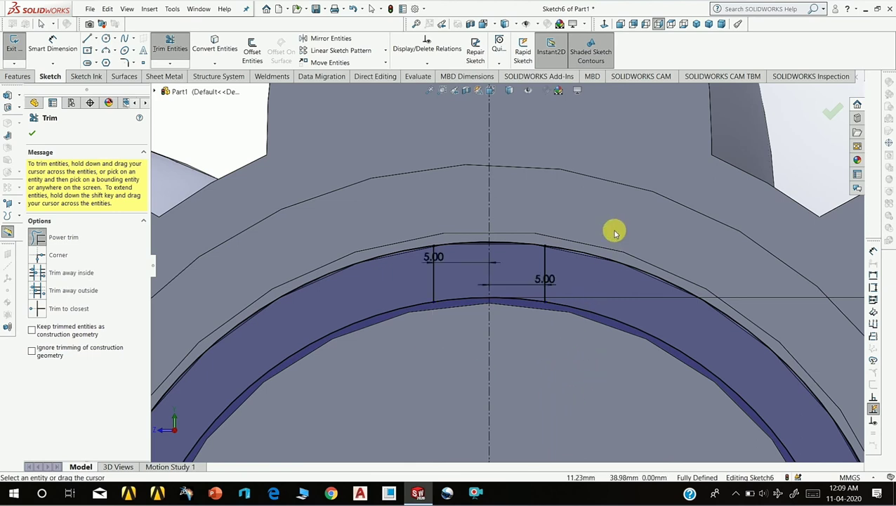
pyautogui.click(585, 331)
pyautogui.scroll(3, 512, 338)
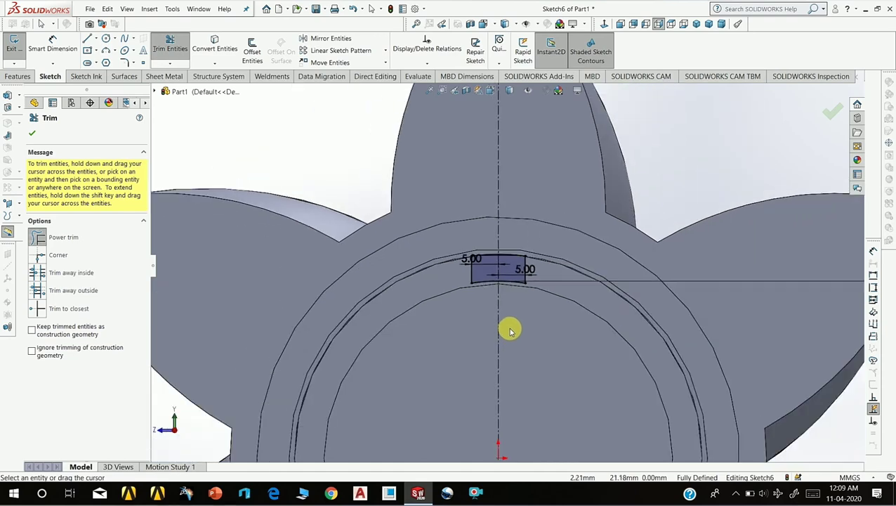
pyautogui.scroll(3, 510, 326)
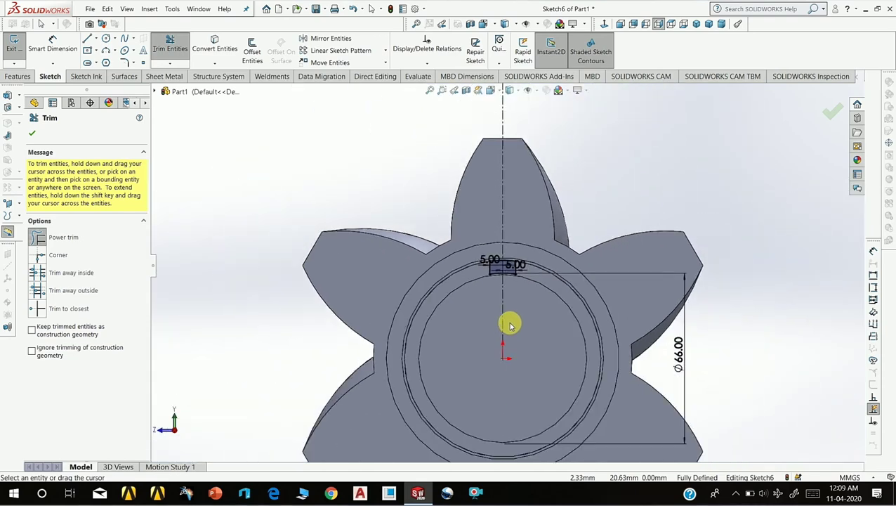
pyautogui.click(19, 76)
# Start an Extruded Cut from the keyway sketch, pulling its depth along the shaft.
pyautogui.click(21, 55)
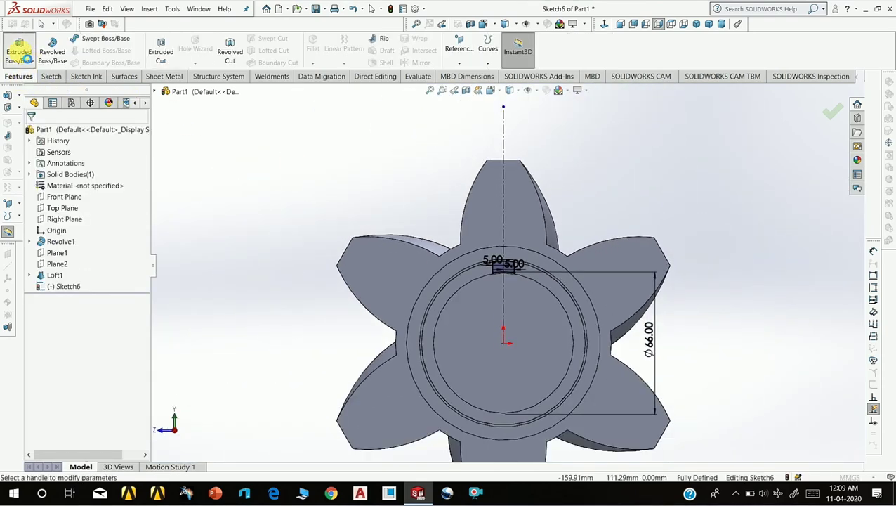
pyautogui.click(48, 135)
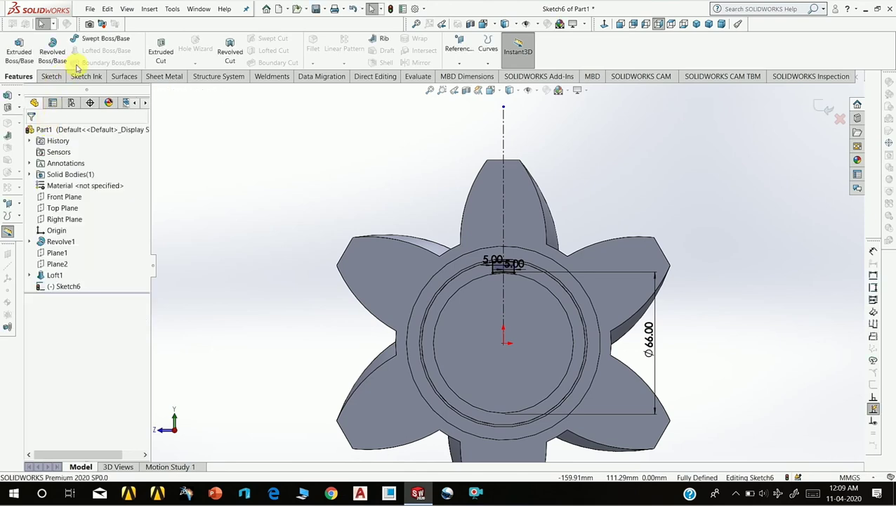
pyautogui.click(152, 60)
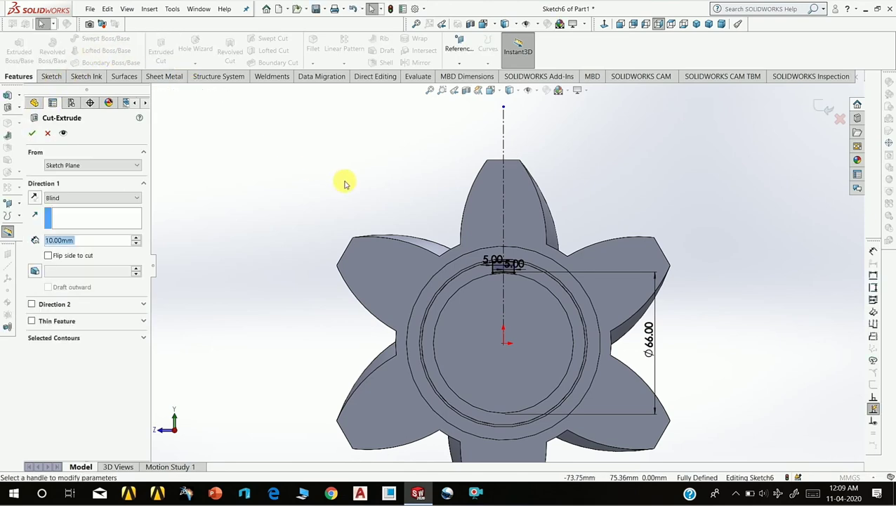
pyautogui.scroll(-2, 580, 316)
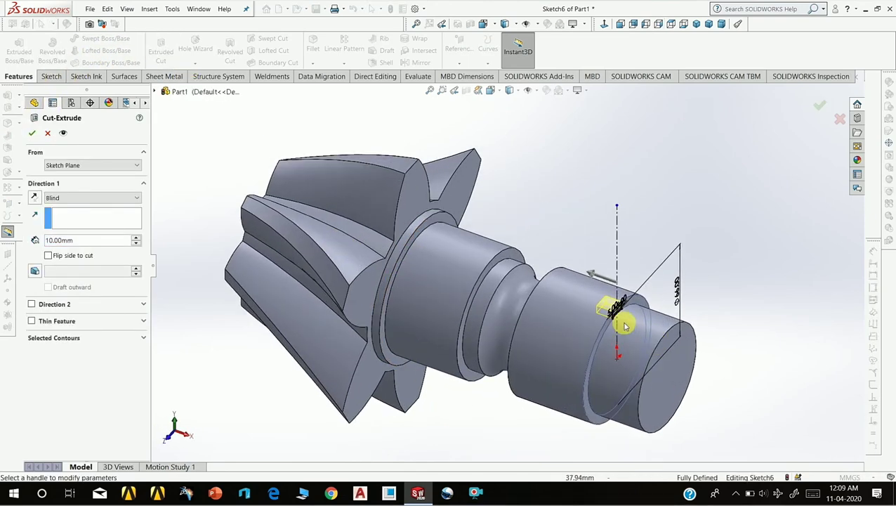
pyautogui.scroll(-3, 625, 324)
pyautogui.moveTo(550, 237); pyautogui.dragTo(461, 226)
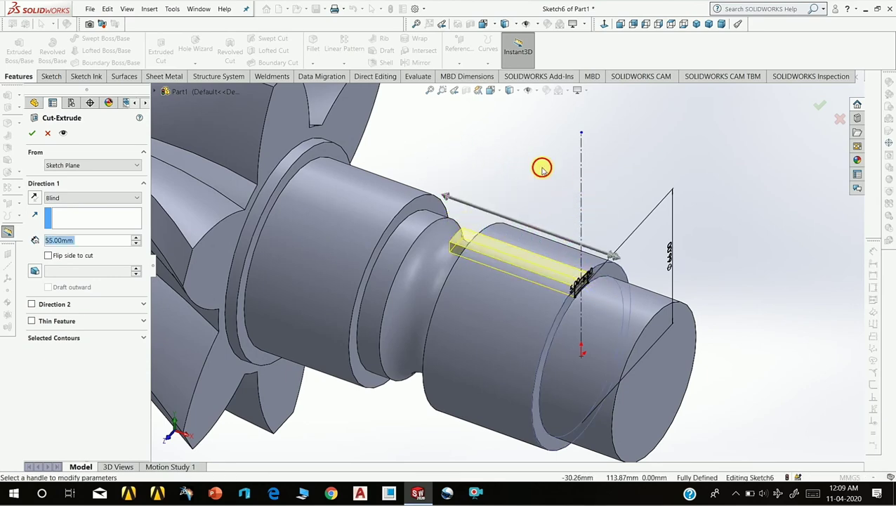
# Set the blind keyway cut depth to 55 mm and confirm it.
pyautogui.moveTo(545, 180)
pyautogui.mouseDown(button='middle')
pyautogui.moveTo(604, 177)
pyautogui.moveTo(467, 276)
pyautogui.moveTo(496, 318)
pyautogui.mouseUp(button='middle')
pyautogui.scroll(-2, 468, 267)
pyautogui.scroll(-2, 461, 260)
pyautogui.scroll(-2, 499, 316)
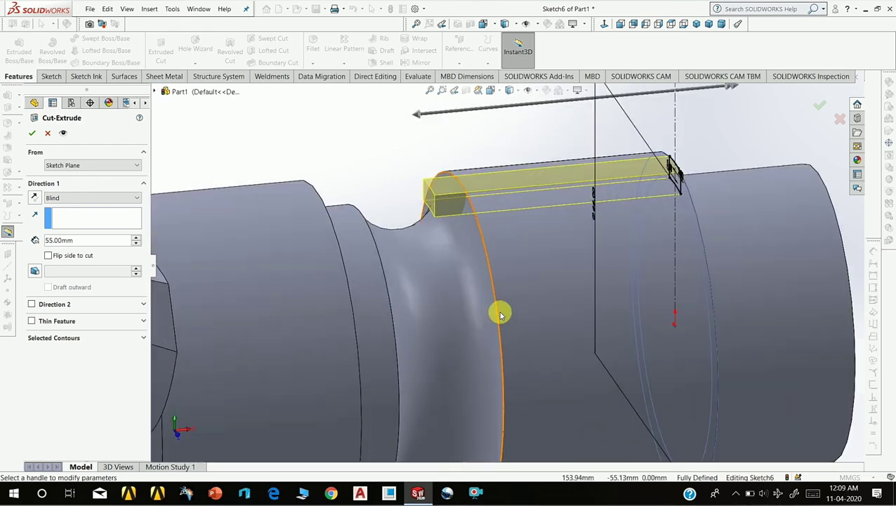
pyautogui.moveTo(482, 262); pyautogui.dragTo(477, 230, button='middle')
pyautogui.scroll(3, 477, 231)
pyautogui.scroll(1, 281, 176)
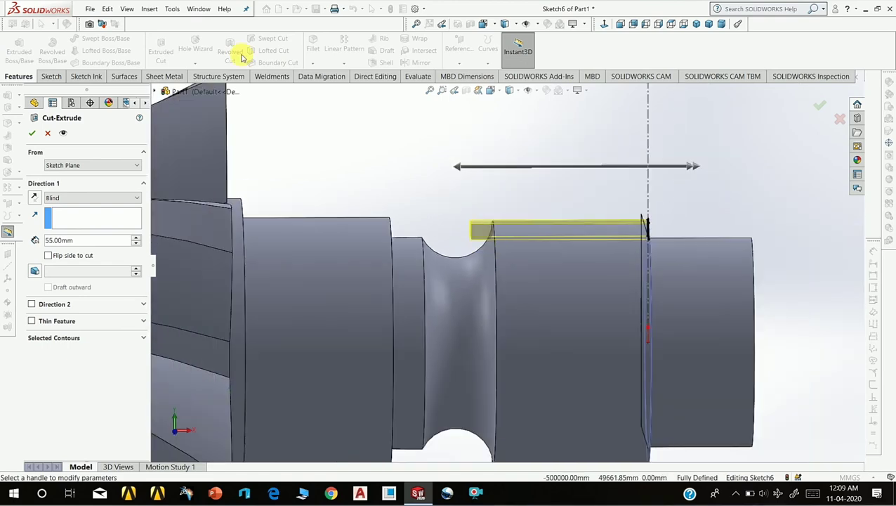
pyautogui.click(31, 133)
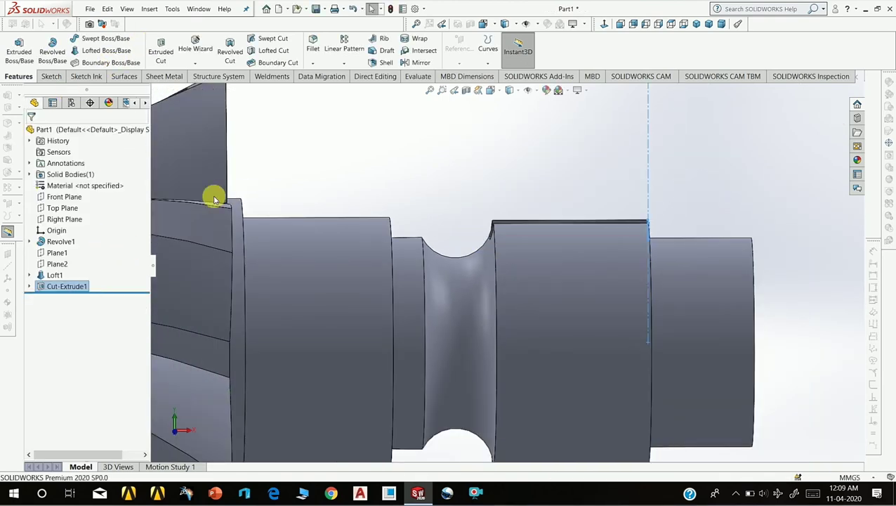
pyautogui.scroll(3, 334, 169)
pyautogui.moveTo(474, 181)
pyautogui.mouseDown(button='middle')
pyautogui.moveTo(457, 253)
pyautogui.moveTo(427, 254)
pyautogui.moveTo(419, 226)
pyautogui.mouseUp(button='middle')
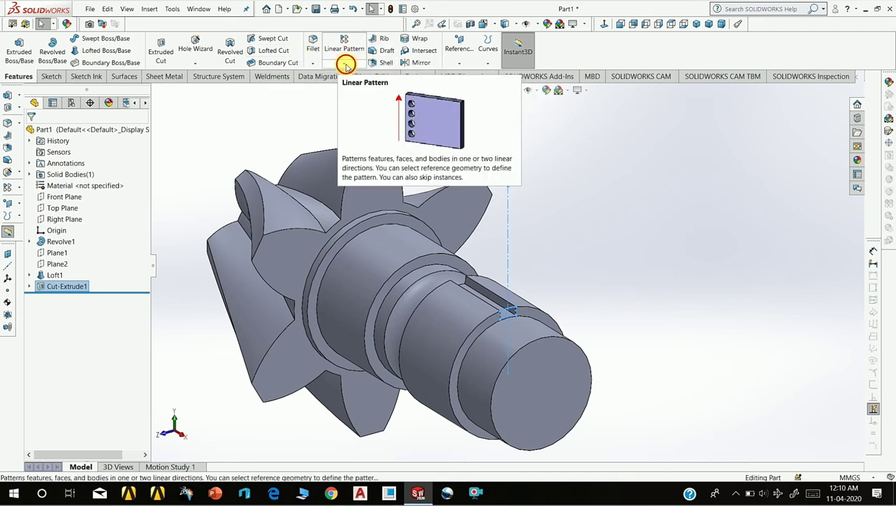
# Start a Circular Pattern of Cut-Extrude1 and square the model to Front view.
pyautogui.click(344, 63)
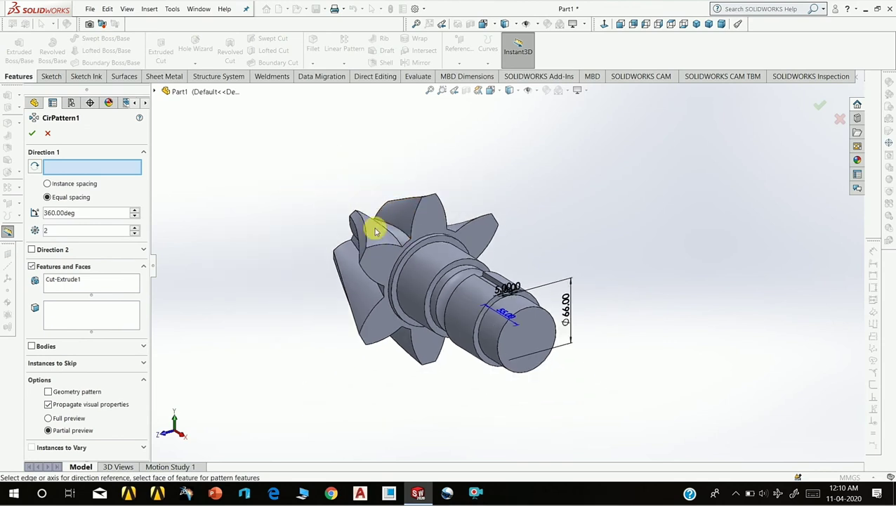
pyautogui.scroll(3, 374, 226)
pyautogui.moveTo(433, 330)
pyautogui.mouseDown(button='middle')
pyautogui.moveTo(490, 294)
pyautogui.moveTo(425, 270)
pyautogui.mouseUp(button='middle')
pyautogui.moveTo(559, 309)
pyautogui.mouseDown(button='middle')
pyautogui.moveTo(439, 288)
pyautogui.moveTo(506, 310)
pyautogui.mouseUp(button='middle')
pyautogui.scroll(-3, 511, 298)
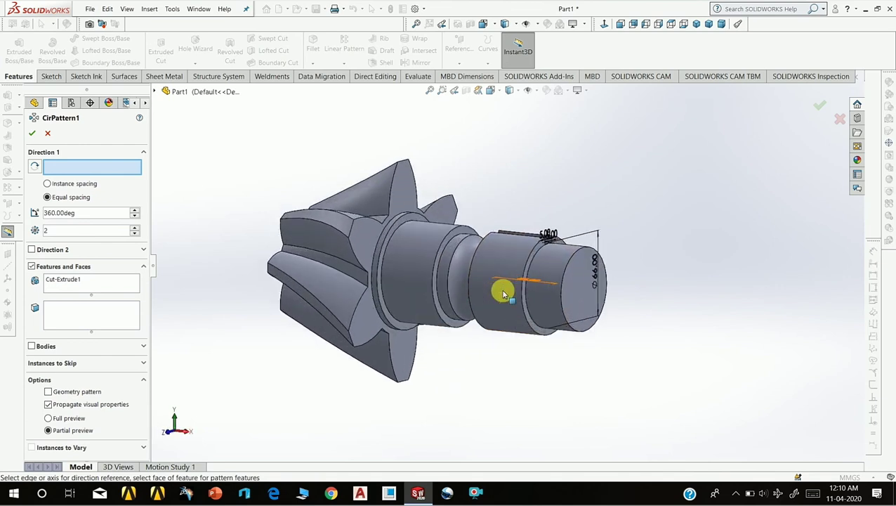
pyautogui.moveTo(497, 279)
pyautogui.mouseDown(button='middle')
pyautogui.moveTo(500, 314)
pyautogui.moveTo(501, 290)
pyautogui.mouseUp(button='middle')
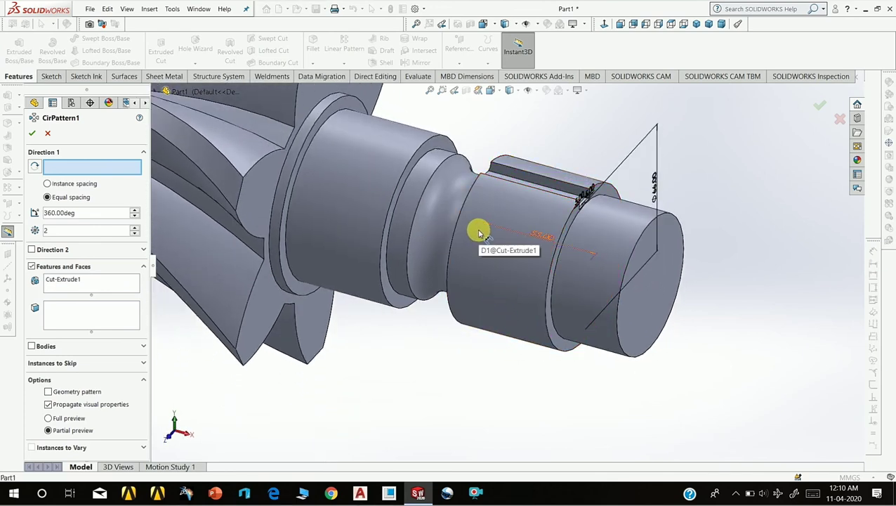
pyautogui.scroll(2, 572, 256)
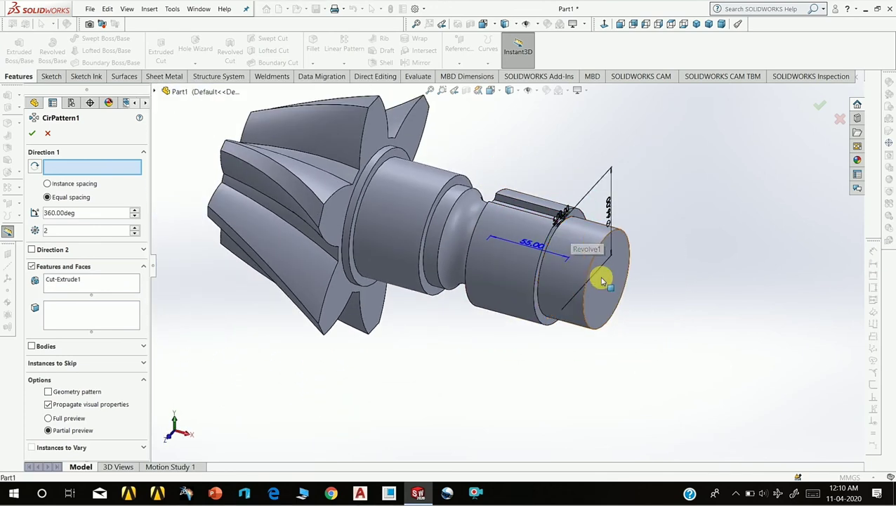
pyautogui.scroll(1, 605, 272)
pyautogui.moveTo(607, 274); pyautogui.dragTo(692, 273, button='middle')
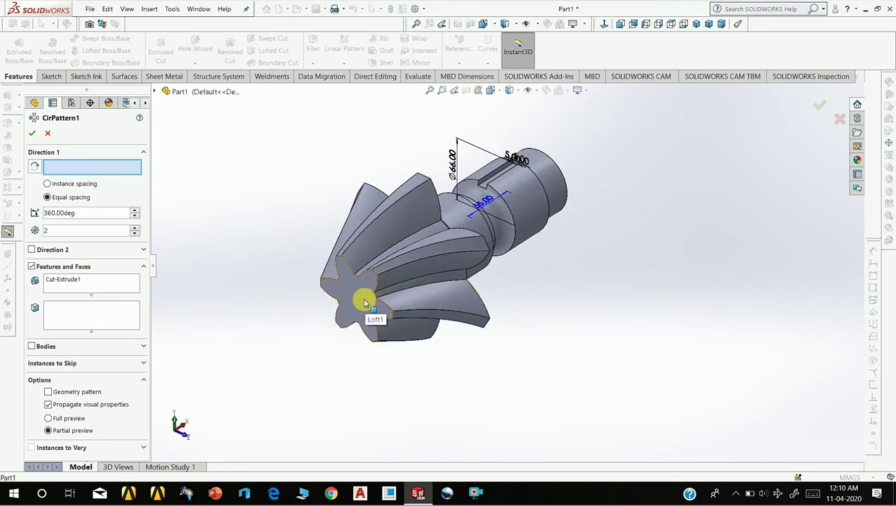
pyautogui.hotkey('ctrl', '1')
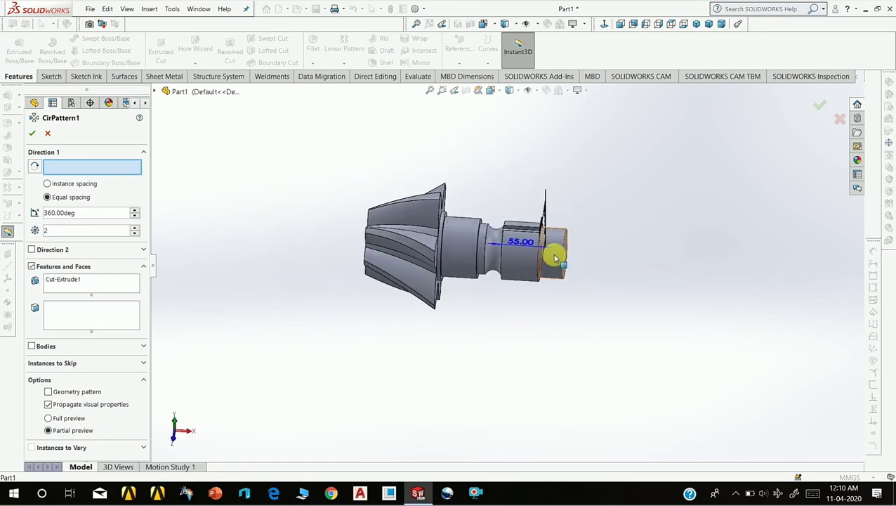
# Select the shaft's cylindrical face as the pattern's rotation reference.
pyautogui.click(531, 263)
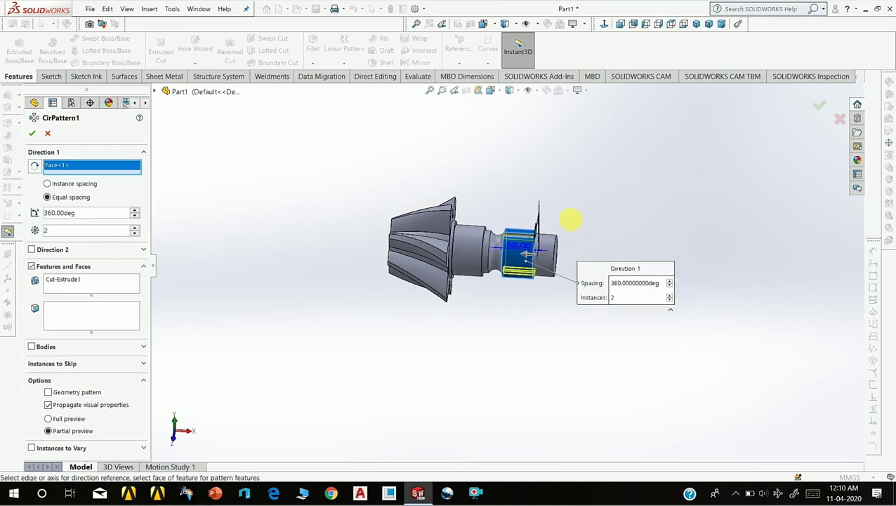
pyautogui.moveTo(585, 225); pyautogui.dragTo(516, 224, button='middle')
pyautogui.scroll(-2, 524, 280)
pyautogui.moveTo(494, 298); pyautogui.dragTo(453, 216, button='middle')
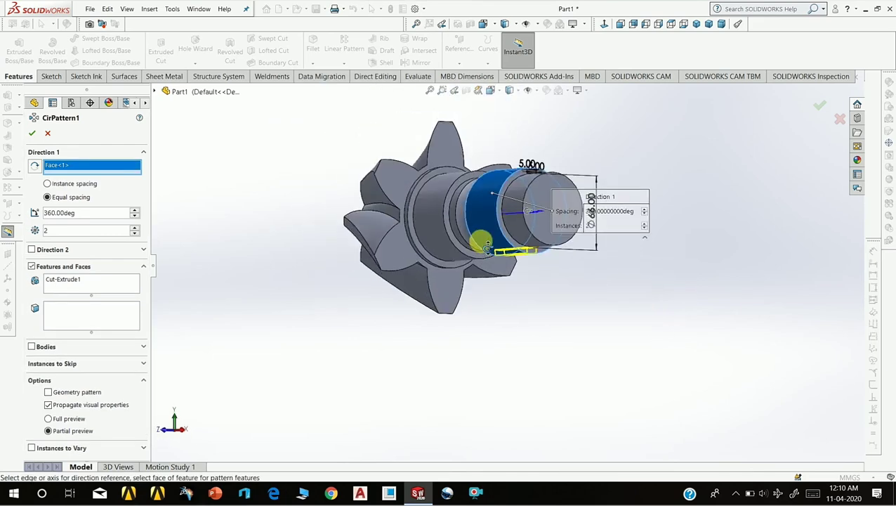
# Raise the pattern to 12 equally spaced instances over 360° and accept.
pyautogui.click(135, 228)
pyautogui.click(135, 229)
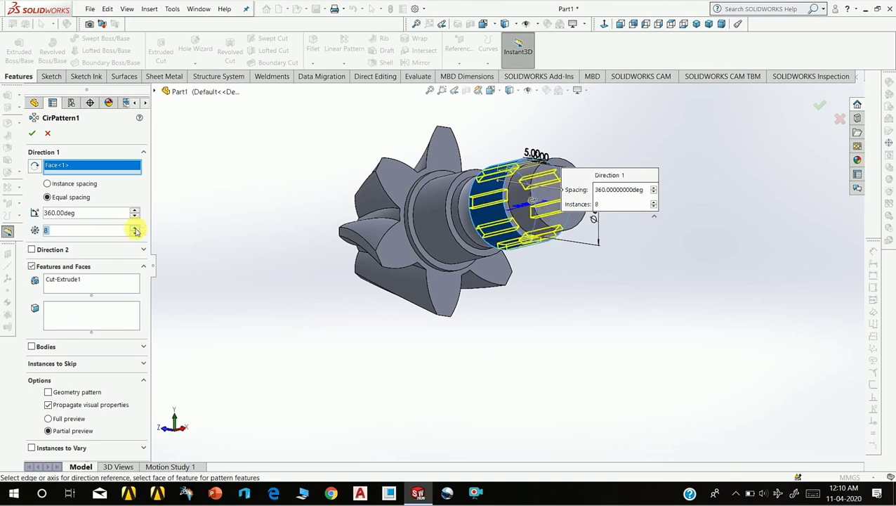
pyautogui.click(134, 228)
pyautogui.click(135, 228)
pyautogui.click(134, 228)
pyautogui.scroll(-1, 492, 225)
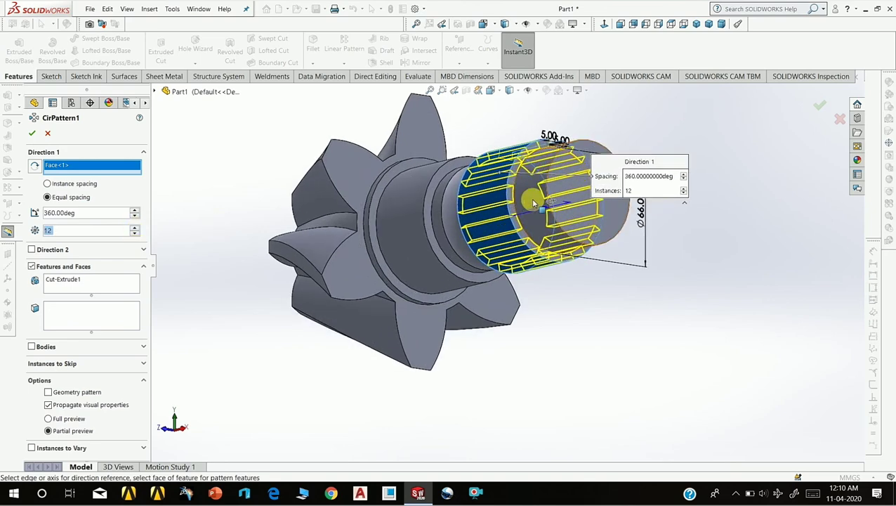
pyautogui.scroll(-2, 503, 236)
pyautogui.scroll(-1, 508, 239)
pyautogui.scroll(3, 504, 236)
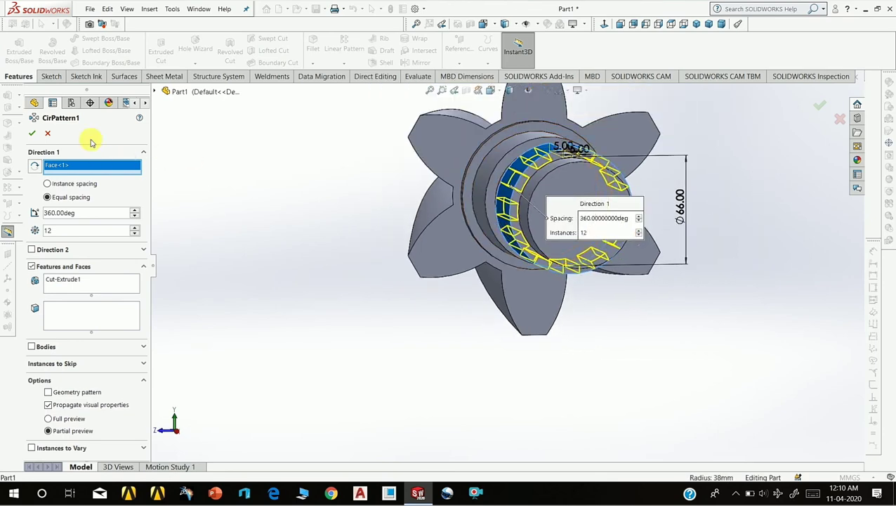
pyautogui.press('Return')
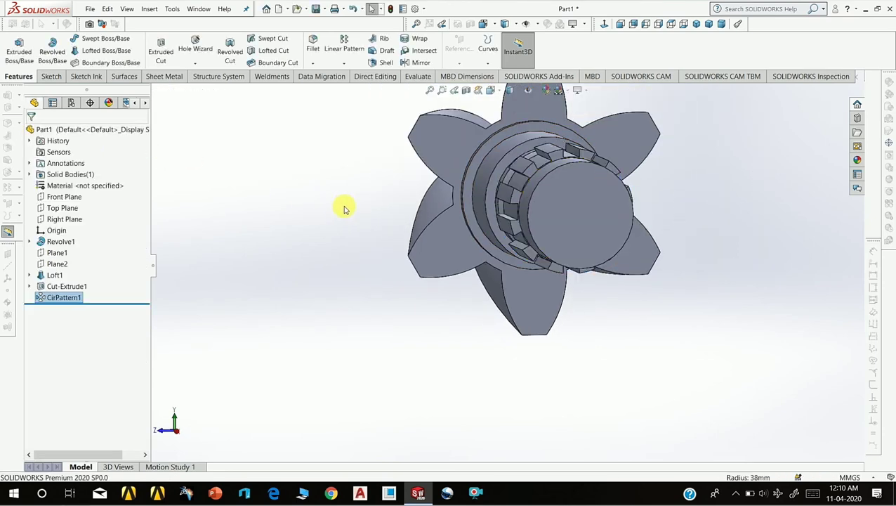
# Orbit and zoom around the shaft to inspect the 12 patterned keyway splines.
pyautogui.moveTo(367, 211)
pyautogui.mouseDown(button='middle')
pyautogui.moveTo(481, 197)
pyautogui.moveTo(595, 226)
pyautogui.mouseUp(button='middle')
pyautogui.scroll(2, 623, 283)
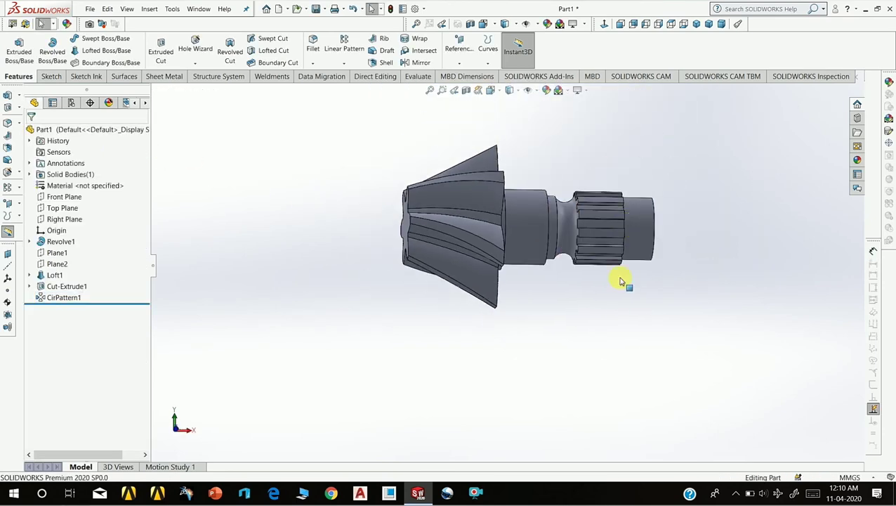
pyautogui.moveTo(623, 282); pyautogui.dragTo(592, 240, button='middle')
pyautogui.scroll(-3, 604, 222)
pyautogui.scroll(2, 597, 202)
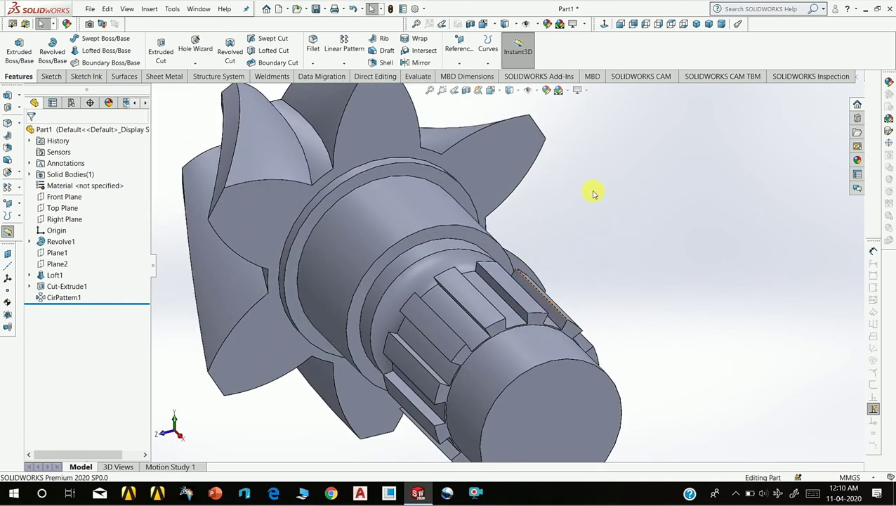
pyautogui.moveTo(596, 192)
pyautogui.mouseDown(button='middle')
pyautogui.moveTo(632, 248)
pyautogui.moveTo(674, 152)
pyautogui.mouseUp(button='middle')
pyautogui.scroll(2, 675, 152)
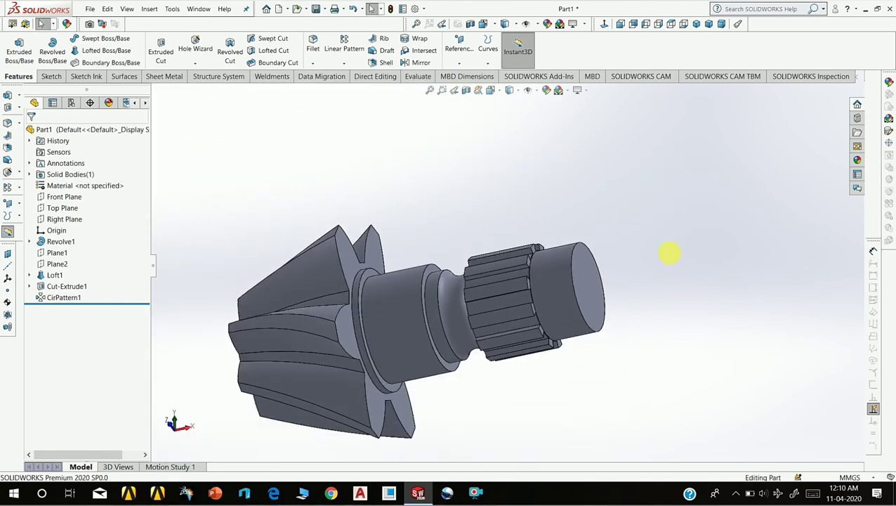
pyautogui.moveTo(669, 253)
pyautogui.mouseDown(button='middle')
pyautogui.moveTo(625, 241)
pyautogui.moveTo(576, 345)
pyautogui.moveTo(611, 380)
pyautogui.moveTo(660, 359)
pyautogui.moveTo(686, 326)
pyautogui.moveTo(688, 302)
pyautogui.mouseUp(button='middle')
pyautogui.scroll(3, 675, 304)
pyautogui.scroll(-2, 509, 324)
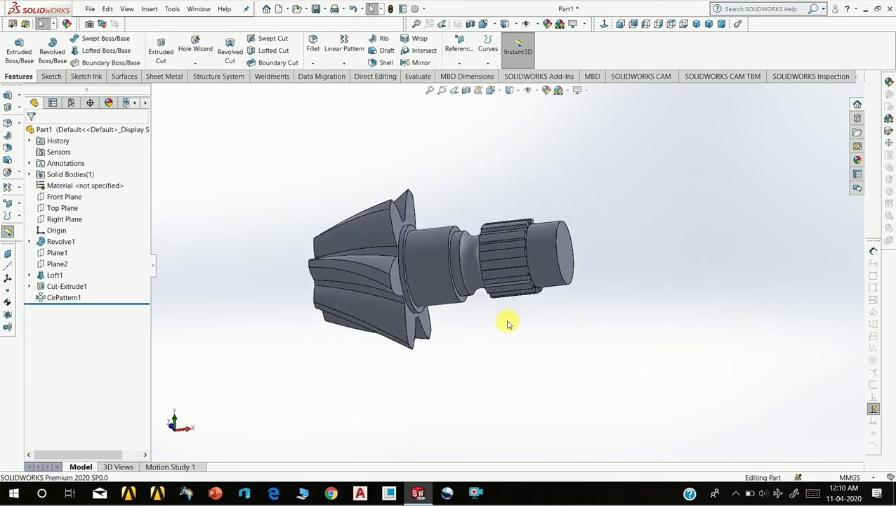
pyautogui.scroll(2, 528, 288)
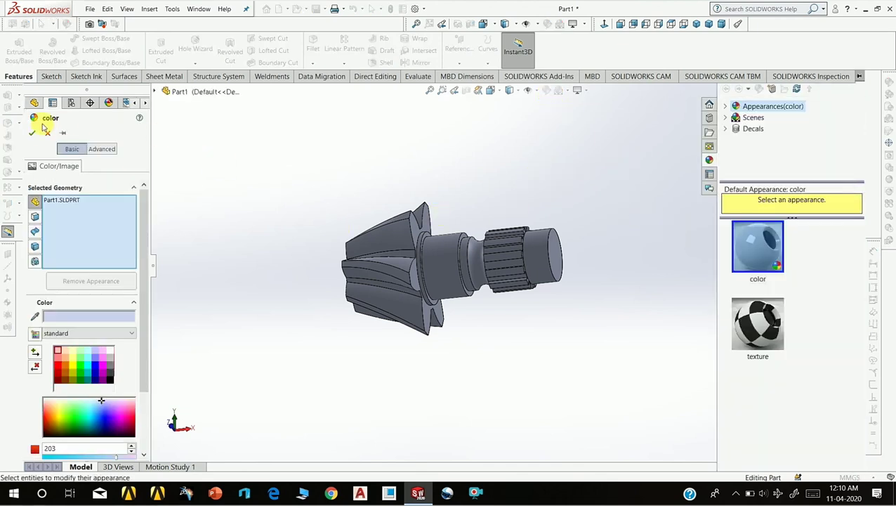
# Close the appearance editor and open the Metal category in the Appearances library.
pyautogui.click(46, 132)
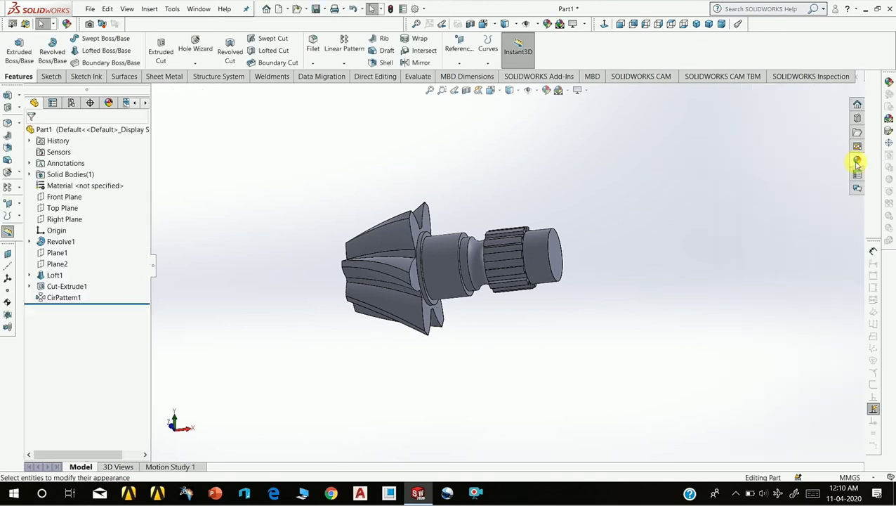
pyautogui.click(856, 162)
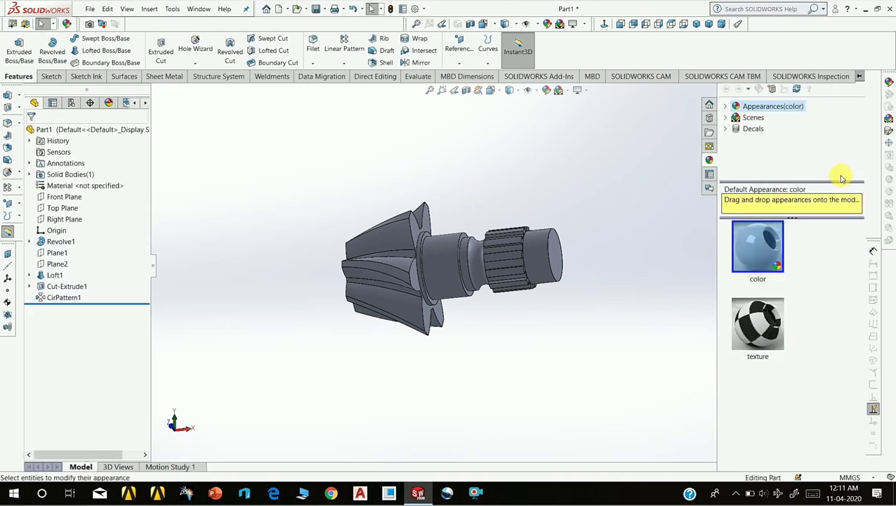
pyautogui.click(753, 118)
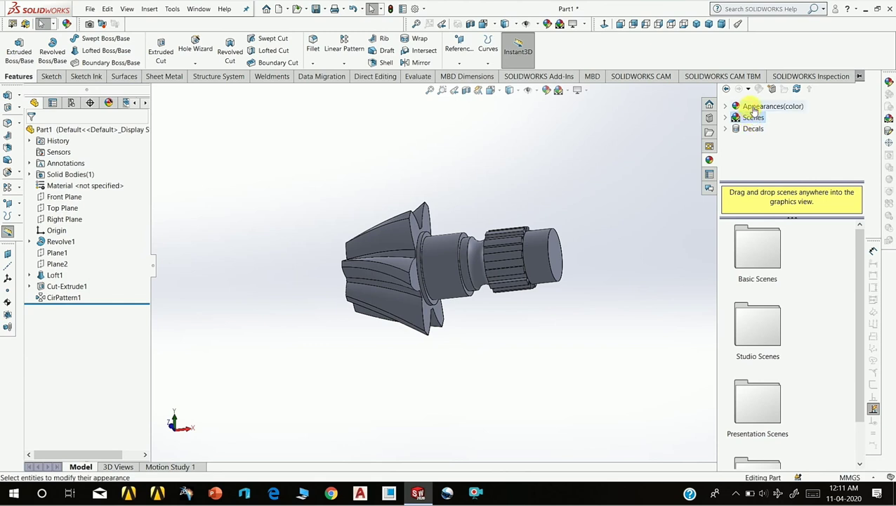
pyautogui.click(755, 107)
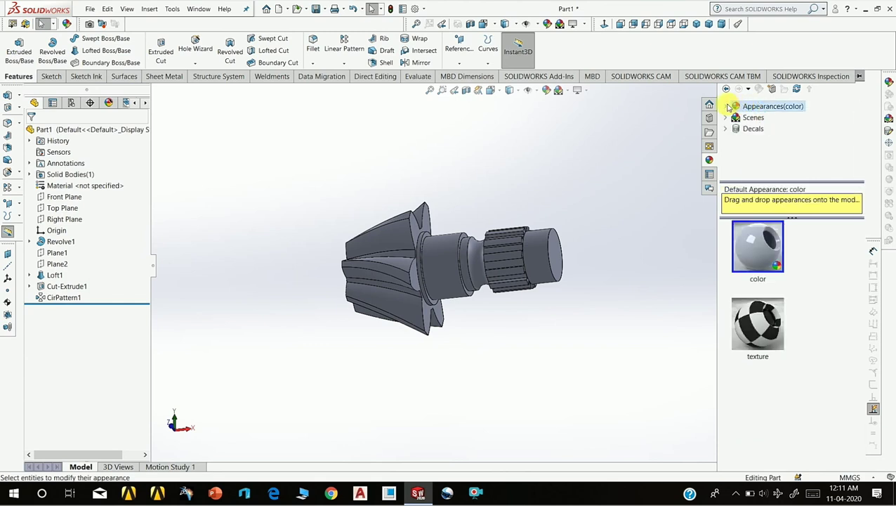
pyautogui.click(729, 107)
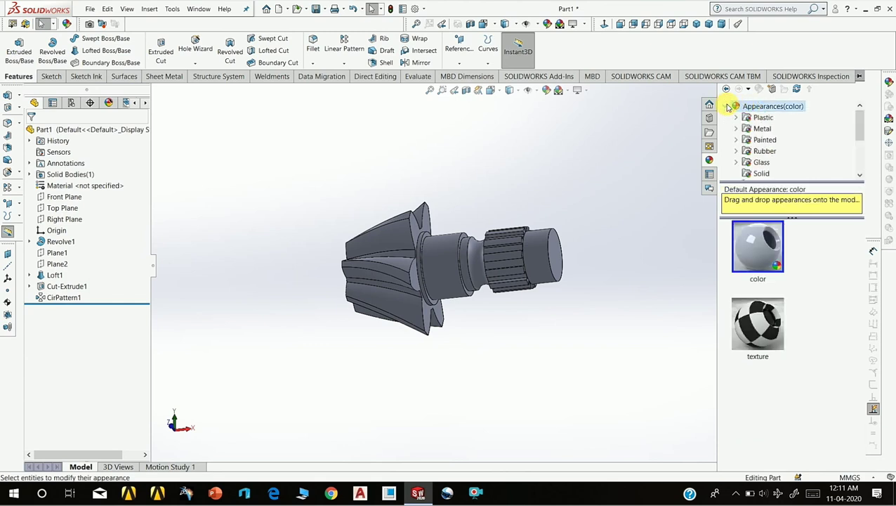
pyautogui.click(768, 133)
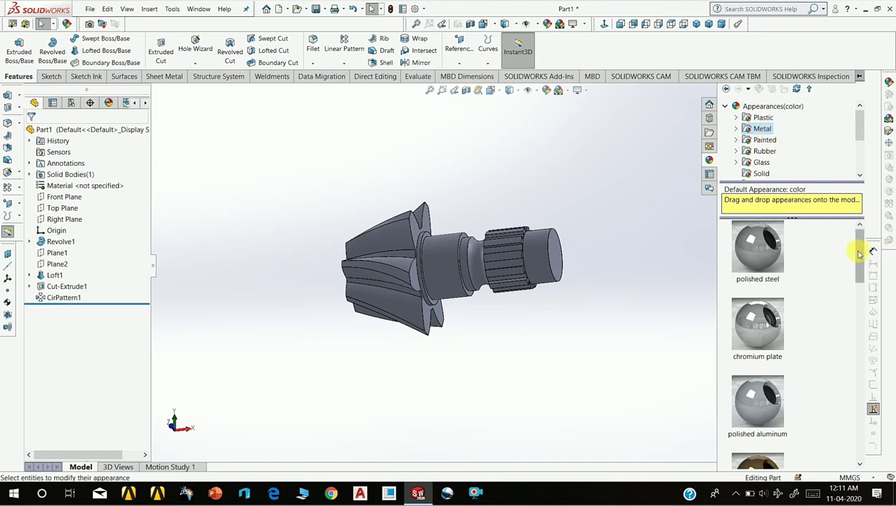
# Scroll to polished gold and drag it onto the gear shaft.
pyautogui.moveTo(860, 253); pyautogui.dragTo(859, 313)
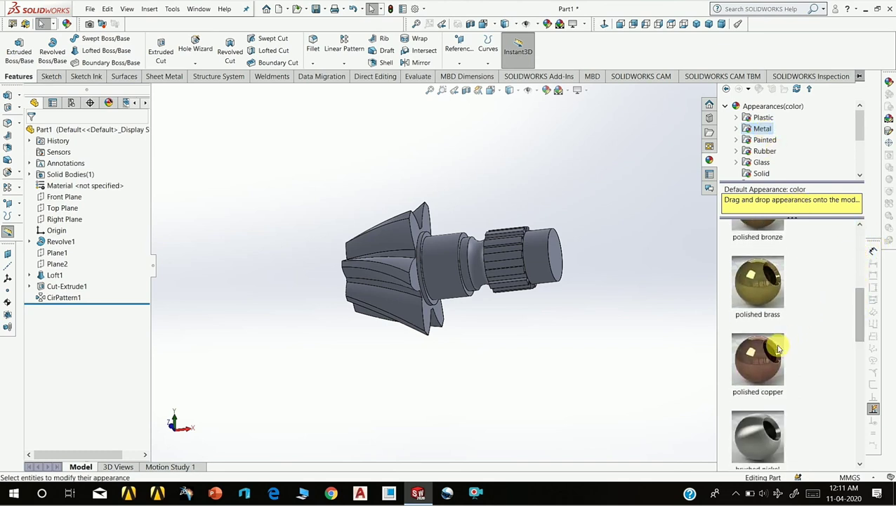
pyautogui.moveTo(860, 327); pyautogui.dragTo(855, 397)
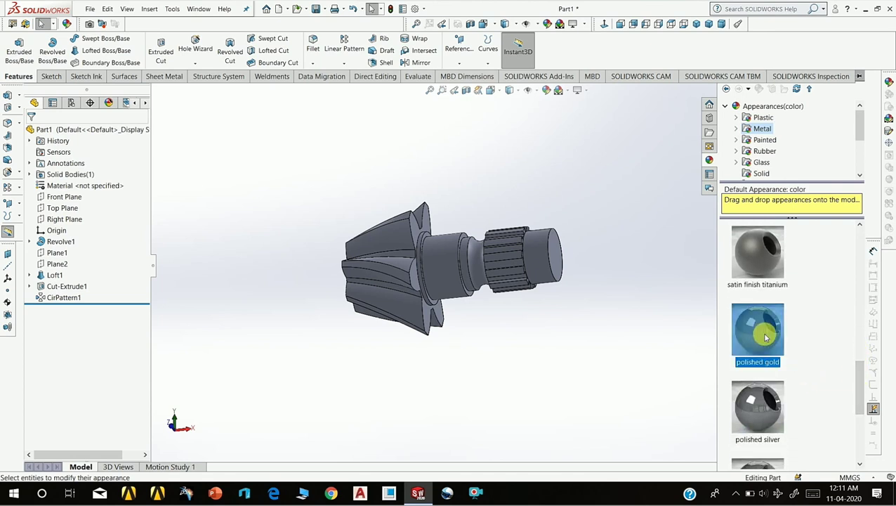
pyautogui.moveTo(759, 330); pyautogui.dragTo(451, 275)
# Apply polished gold to the whole body and orbit to review the gold shaft.
pyautogui.click(450, 273)
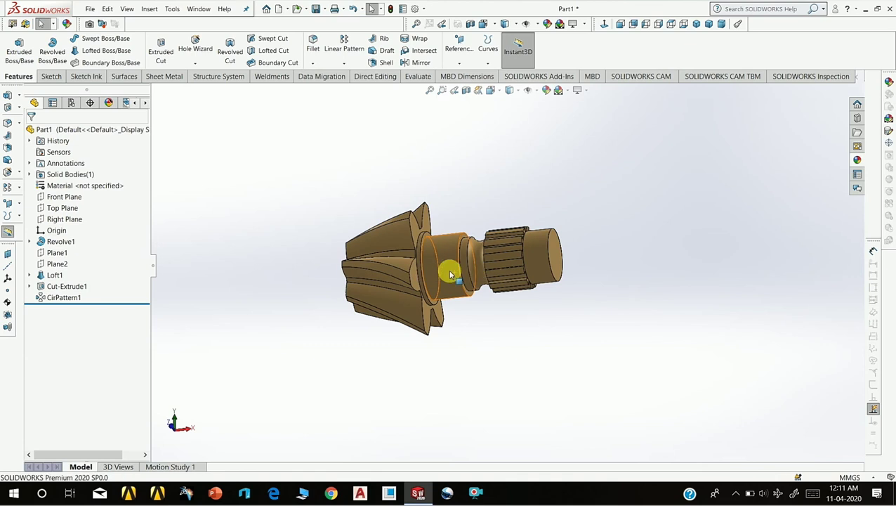
pyautogui.moveTo(530, 332)
pyautogui.mouseDown(button='middle')
pyautogui.moveTo(600, 340)
pyautogui.moveTo(621, 424)
pyautogui.moveTo(537, 281)
pyautogui.moveTo(515, 382)
pyautogui.moveTo(466, 230)
pyautogui.moveTo(494, 232)
pyautogui.moveTo(506, 292)
pyautogui.moveTo(524, 246)
pyautogui.moveTo(520, 230)
pyautogui.moveTo(472, 210)
pyautogui.mouseUp(button='middle')
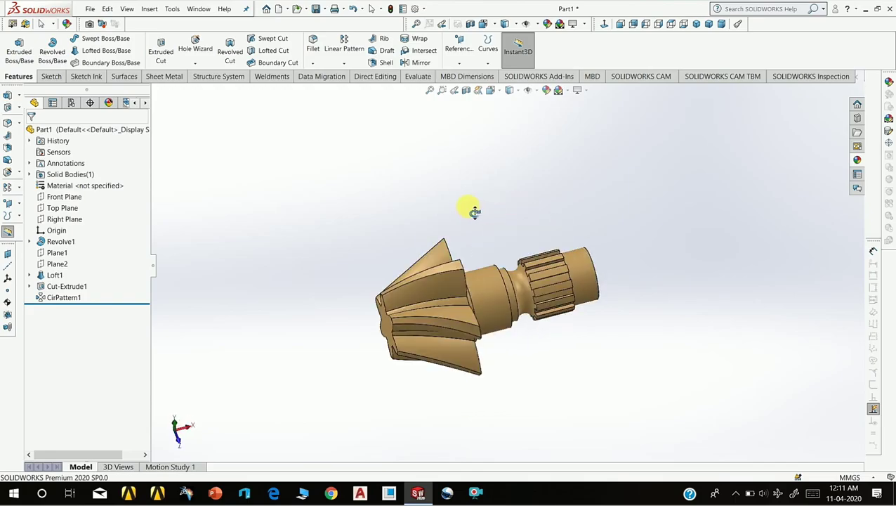